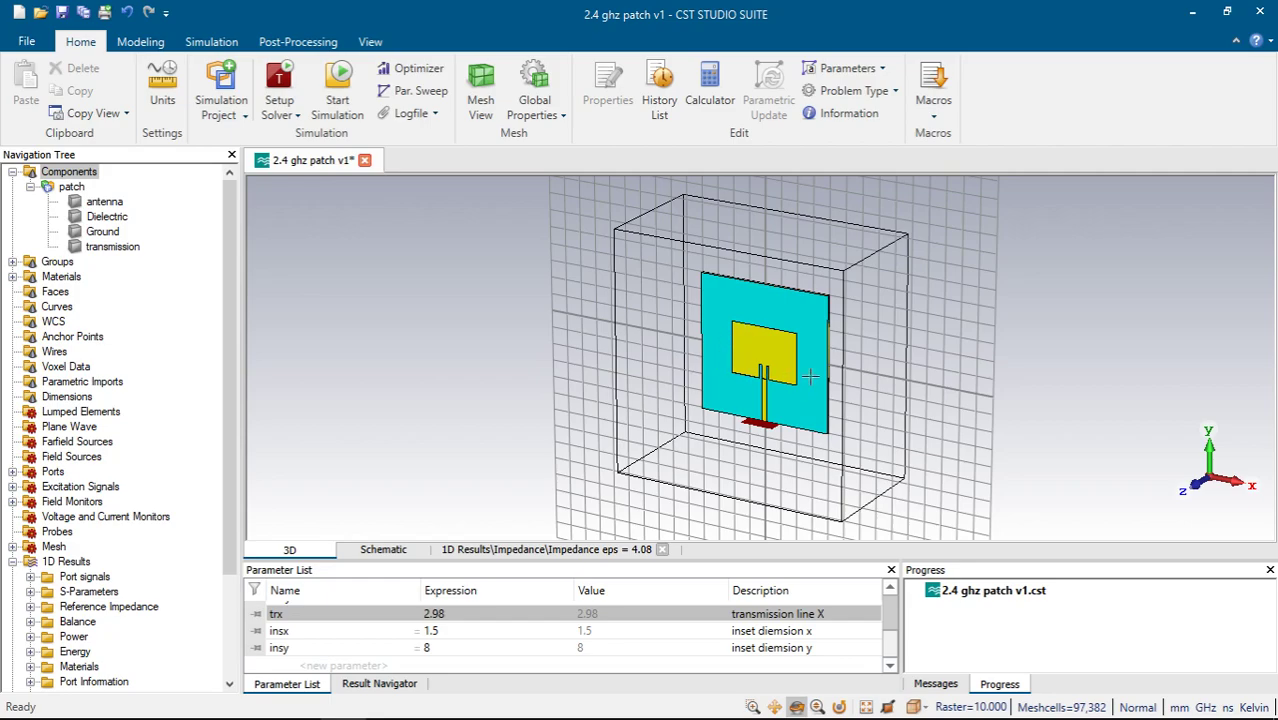
Step: Bring up the Pasternack Microstrip Patch Antenna Calculator page in Chrome and review its inputs
scroll(810, 376, "up", 5)
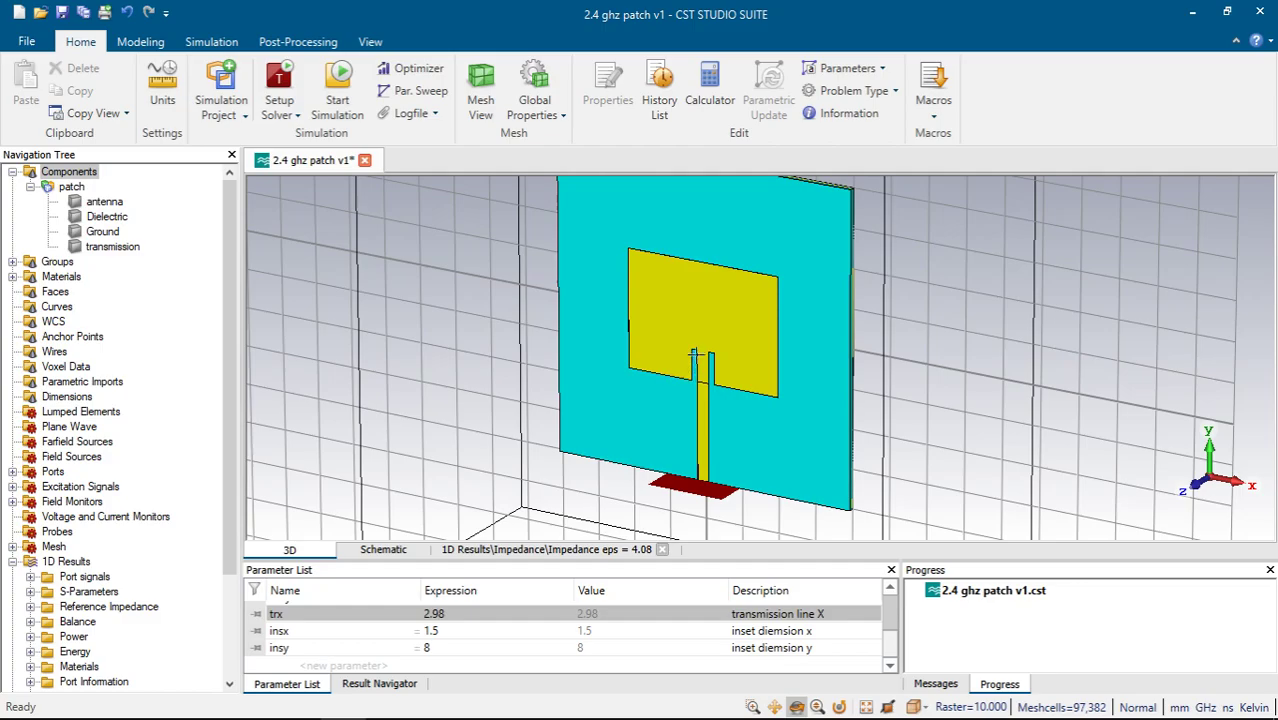
left_click(205, 714)
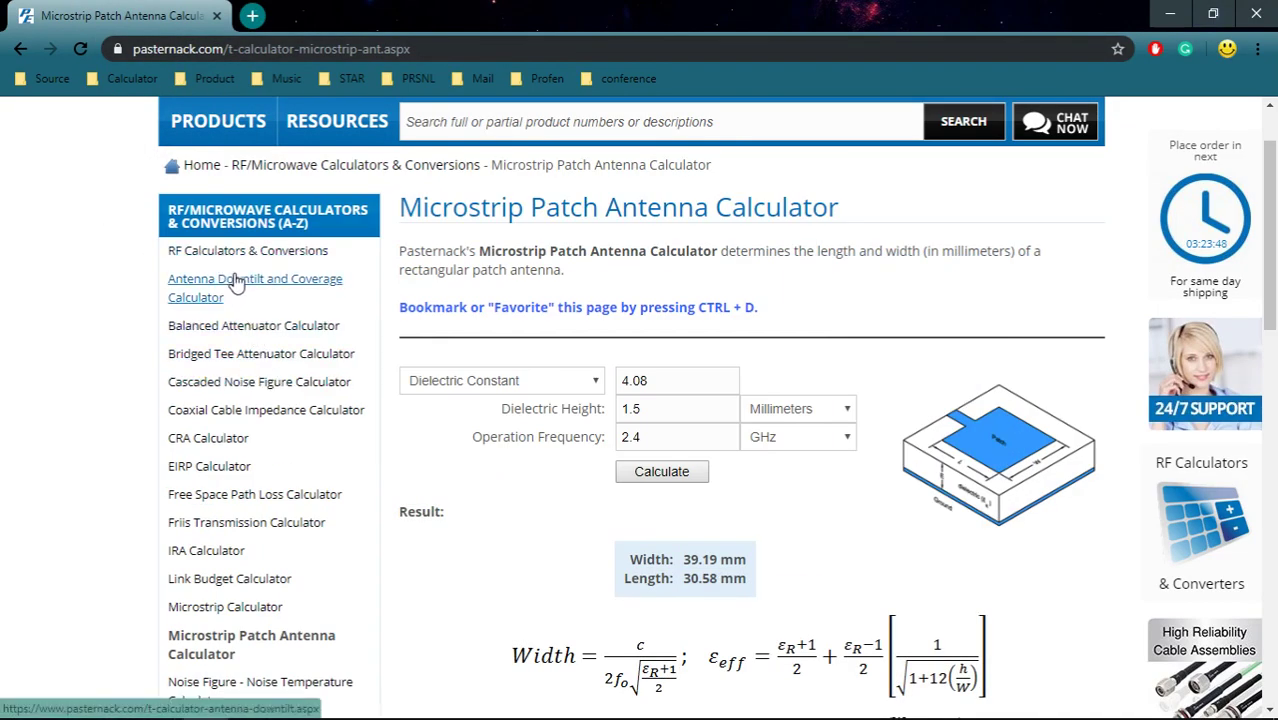
scroll(235, 290, "down", 5)
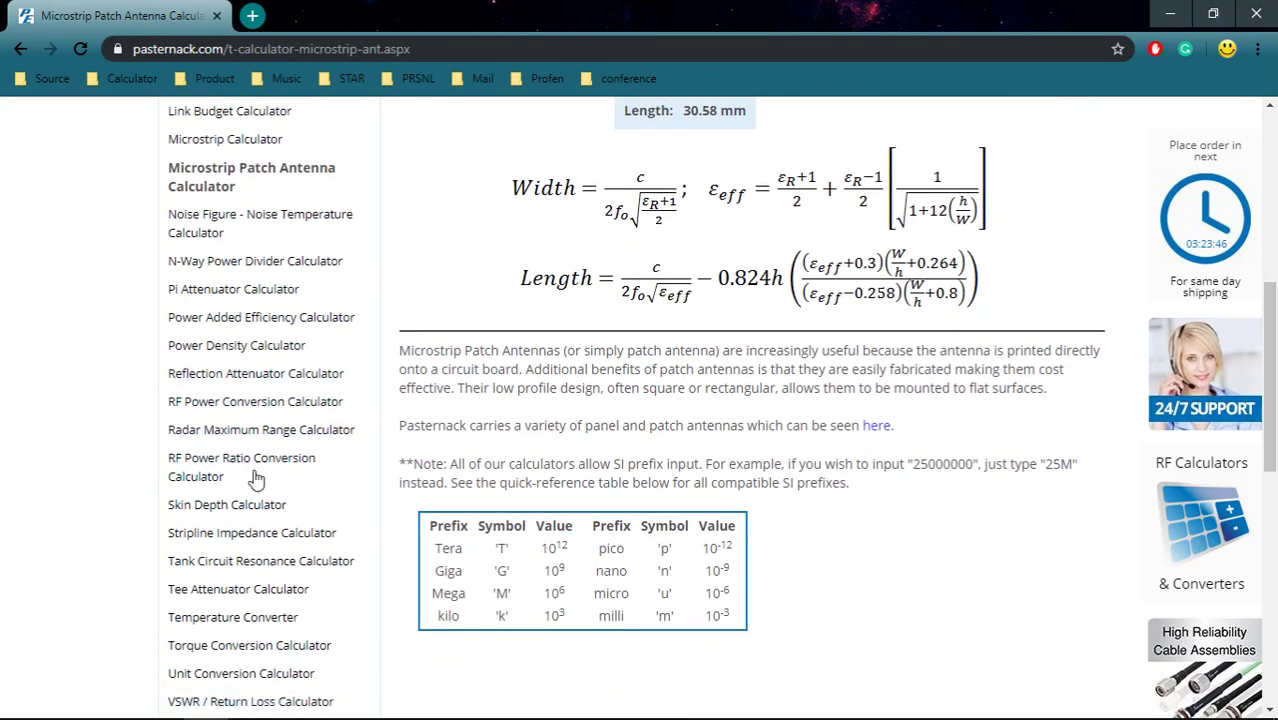
scroll(252, 470, "up", 3)
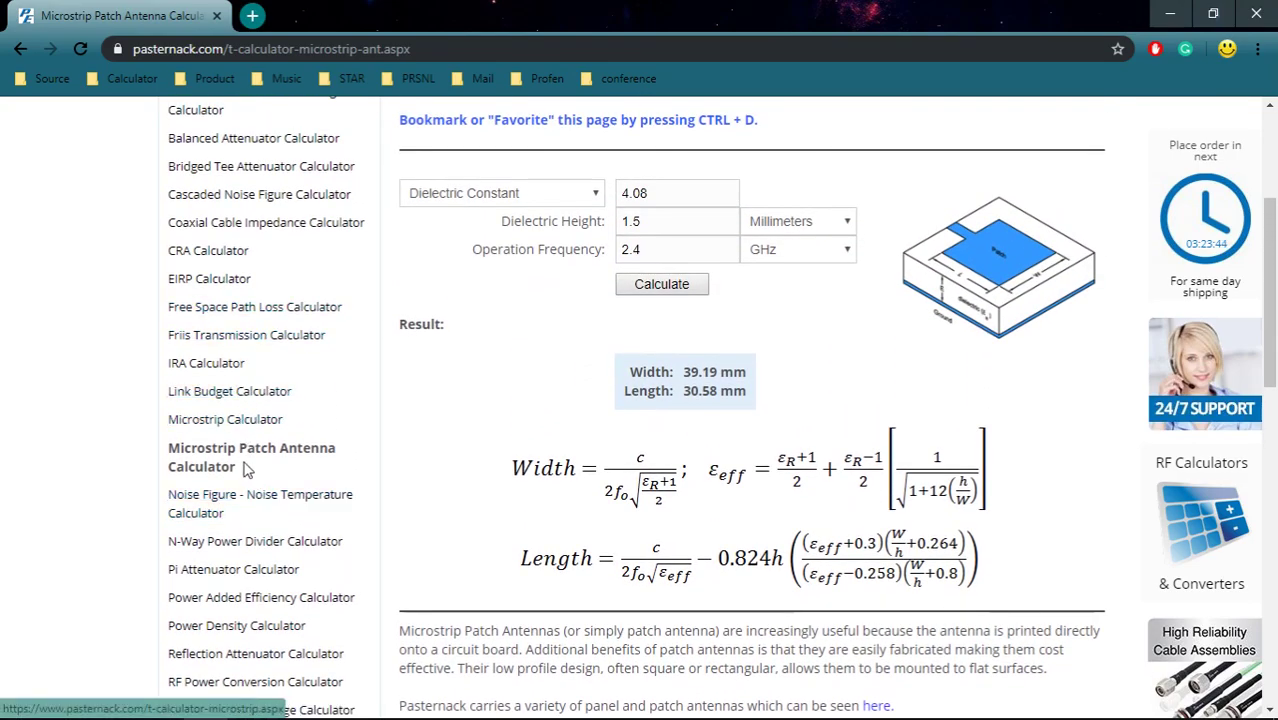
left_click_drag(244, 468, 168, 457)
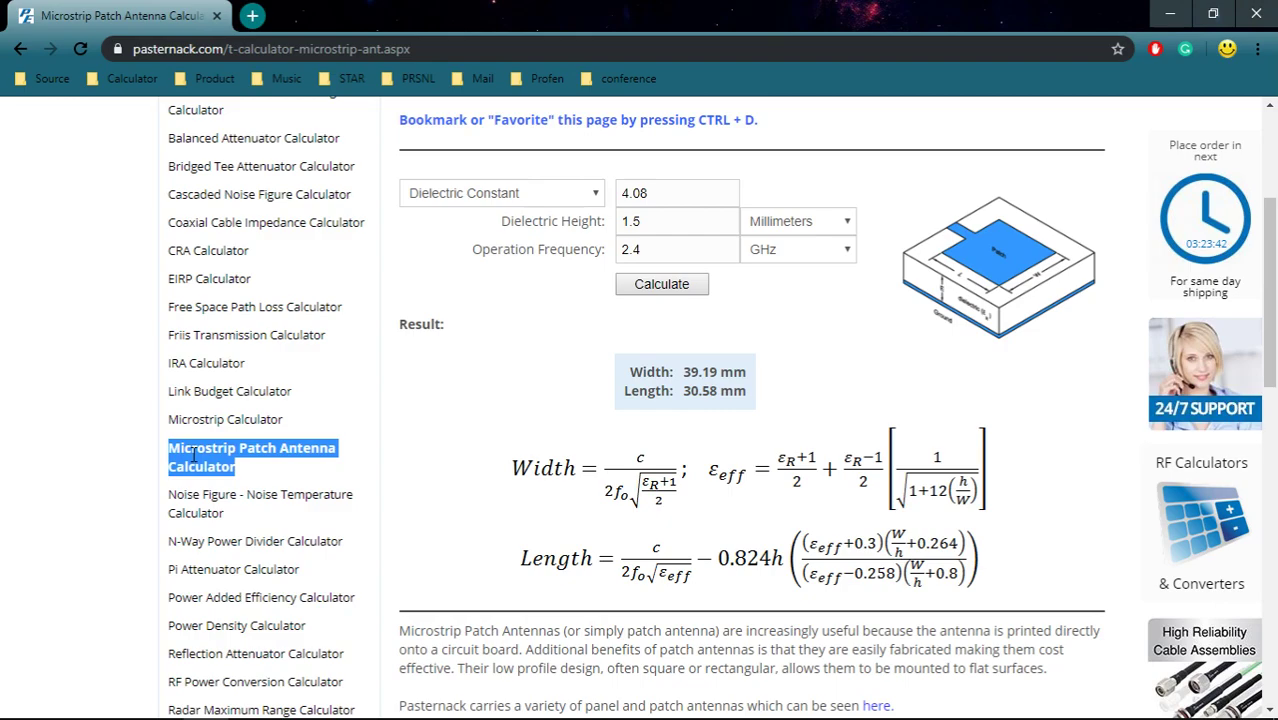
left_click(193, 452)
scroll(495, 441, "up", 1)
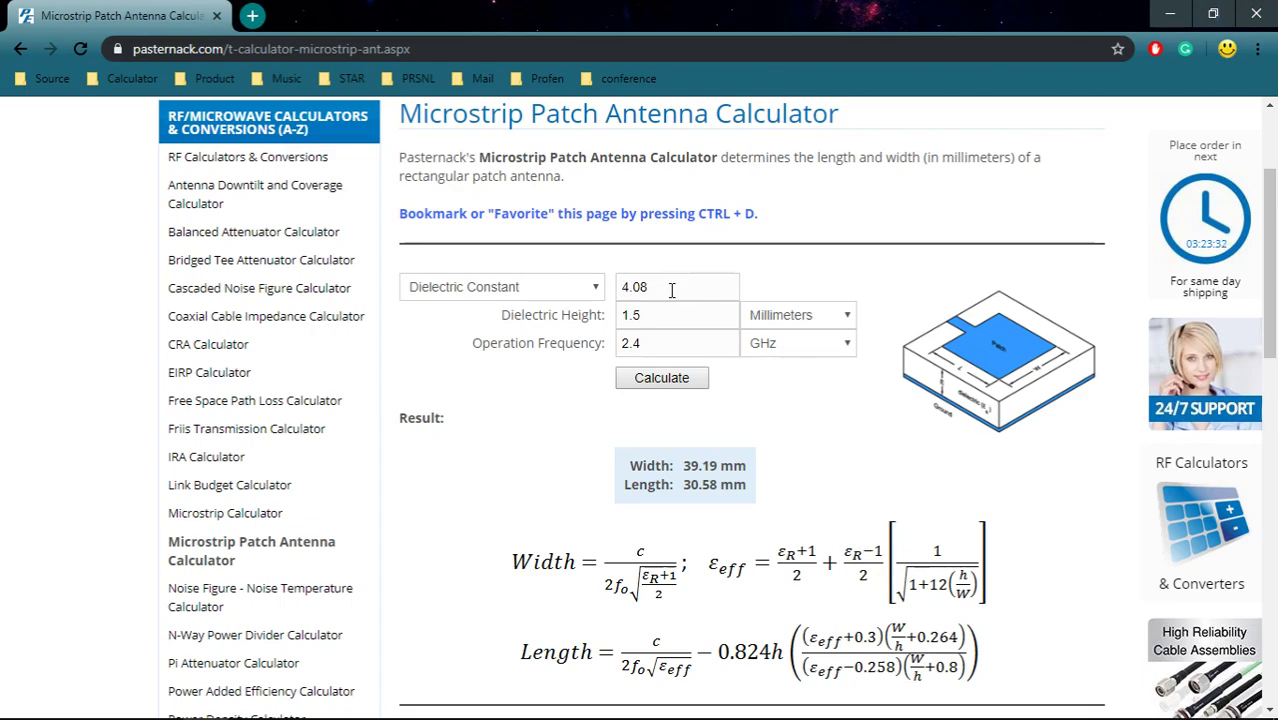
scroll(671, 290, "up", 1)
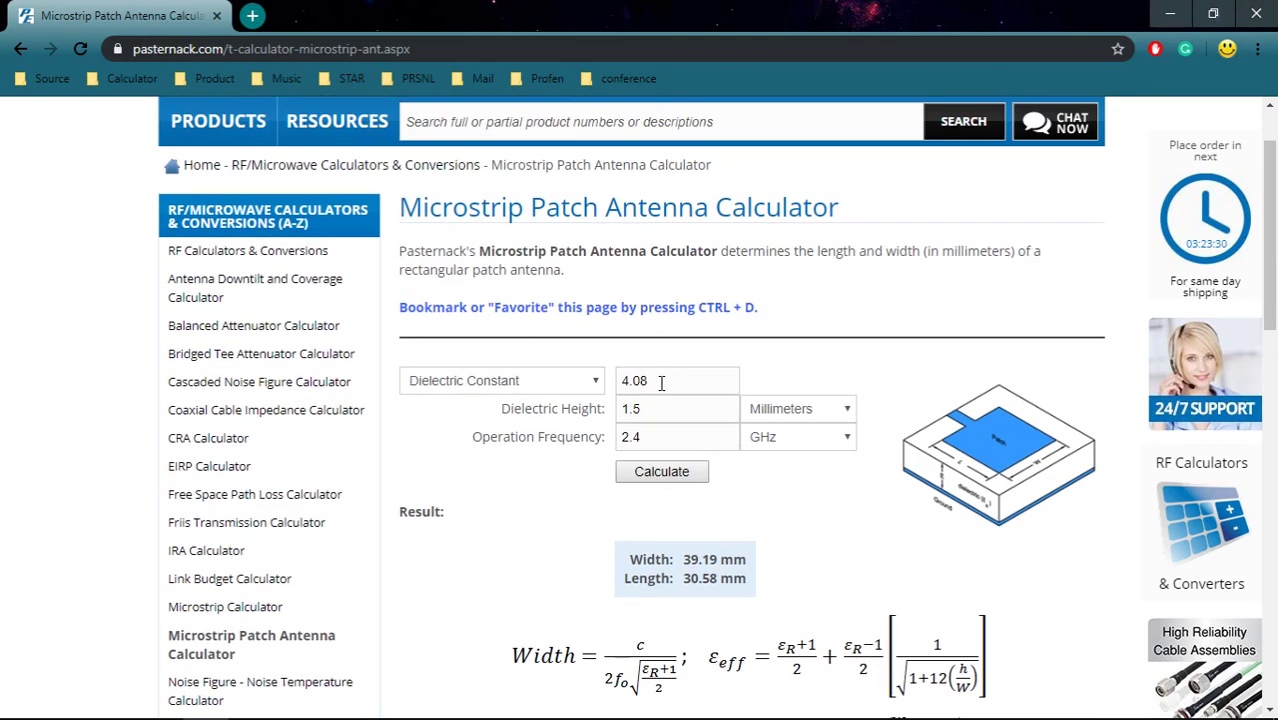
Step: Calculate the patch for εr 4.08, 1.5 mm, 2.4 GHz: width 39.19 mm, length 30.58 mm
left_click_drag(655, 383, 617, 444)
left_click(662, 471)
scroll(720, 460, "down", 1)
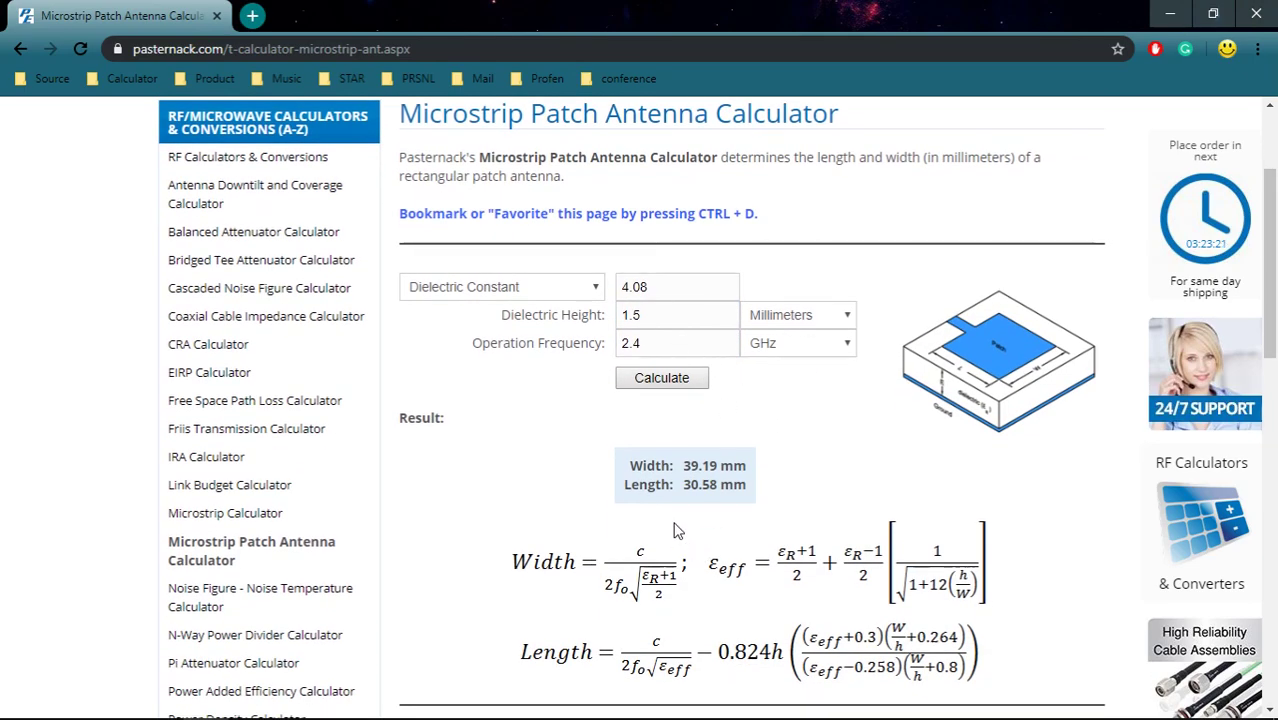
left_click_drag(631, 470, 773, 488)
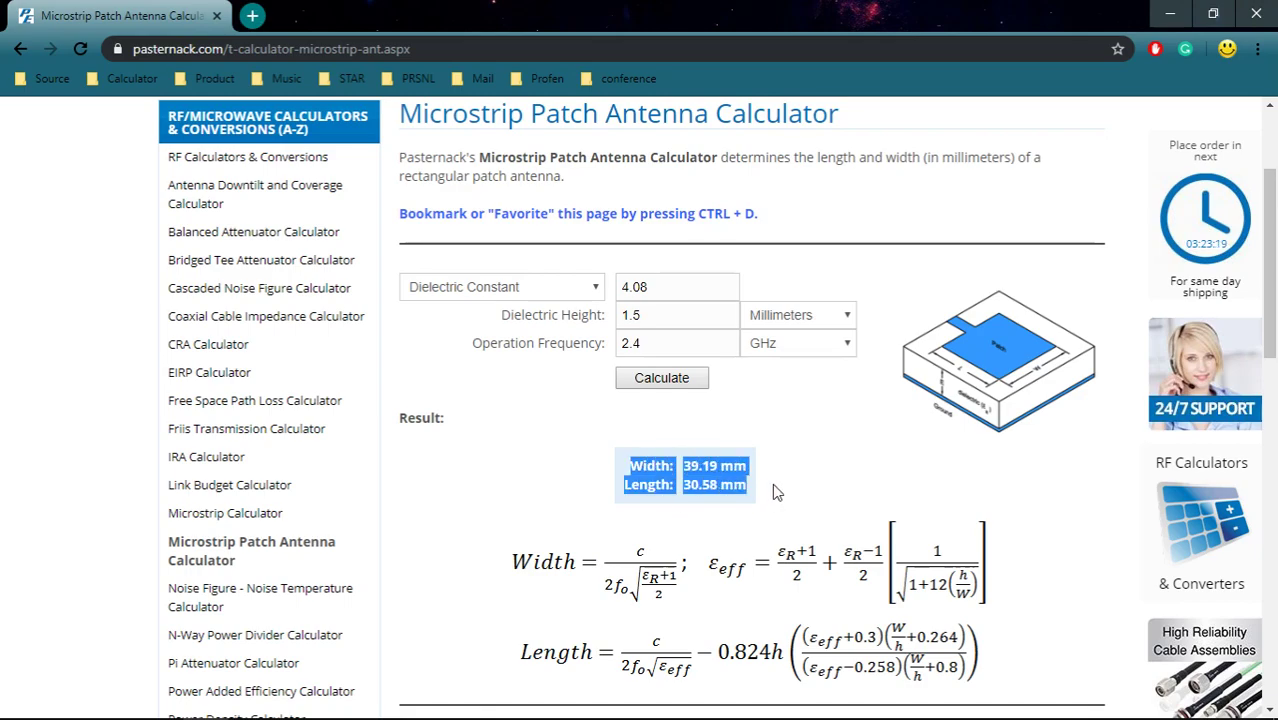
left_click(740, 485)
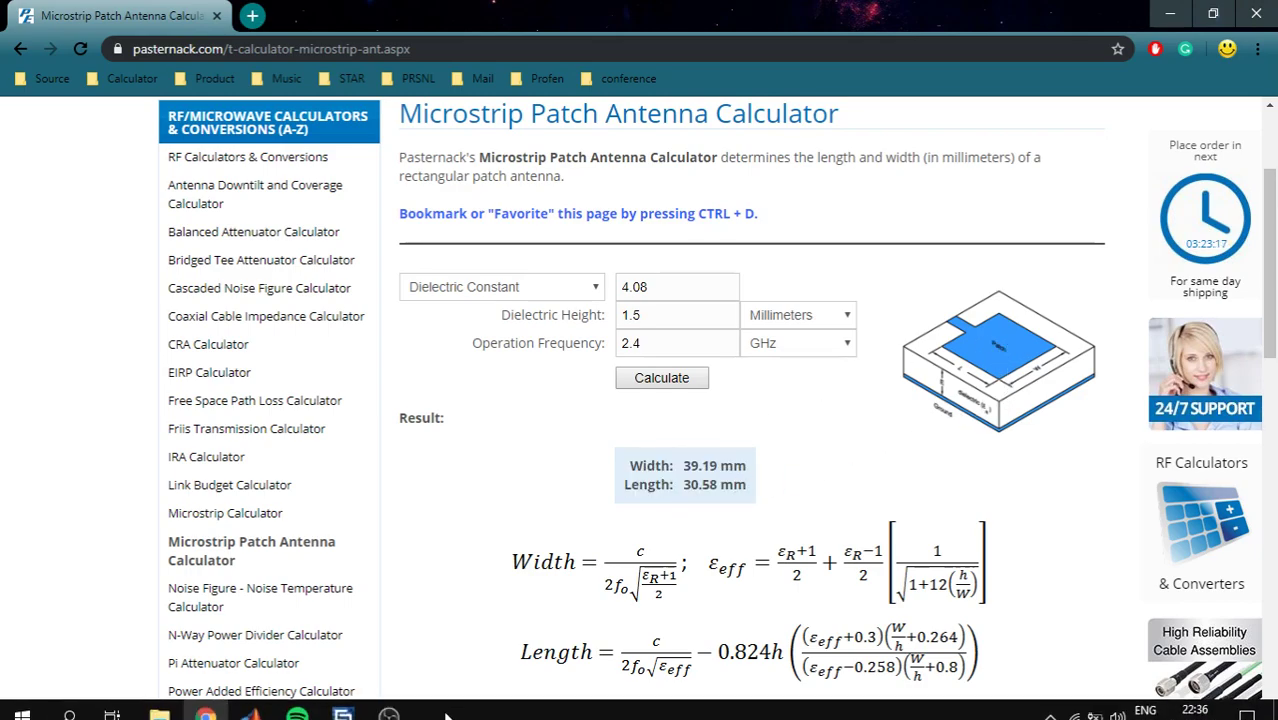
left_click(389, 701)
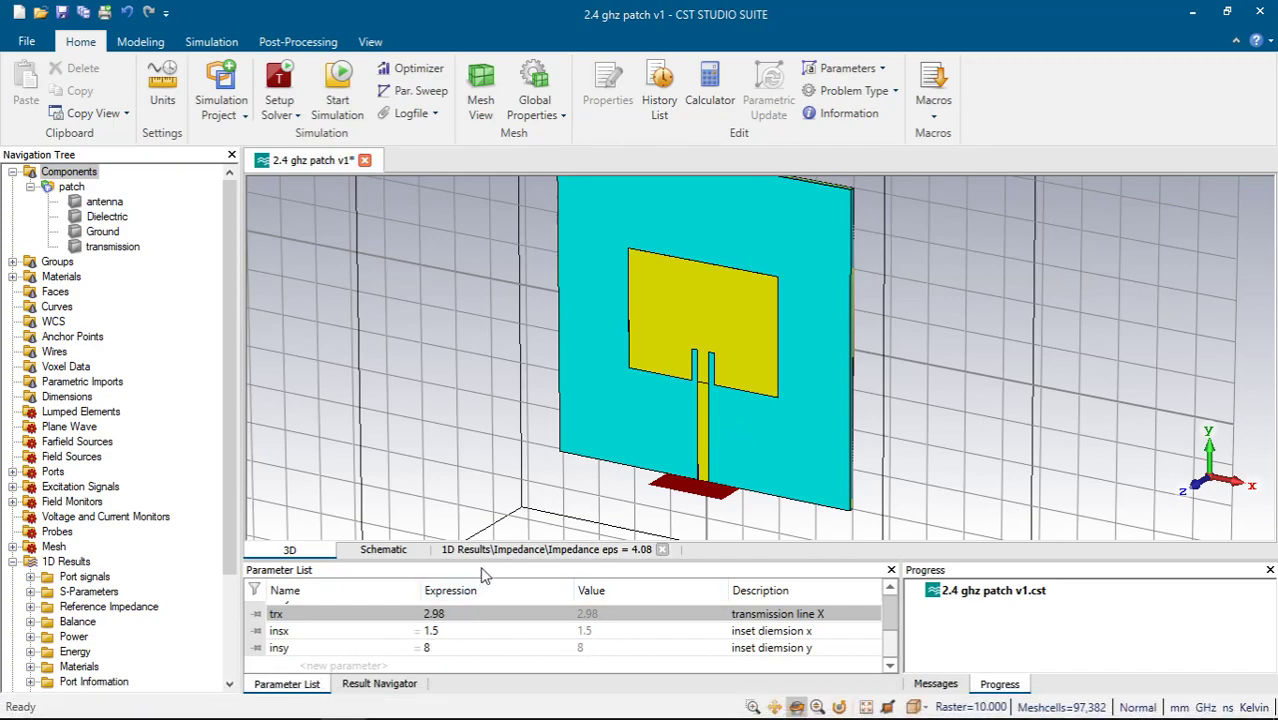
Step: Add antx and anty to the sweep run table and plot S1,1 for run 28
left_click_drag(481, 561, 487, 450)
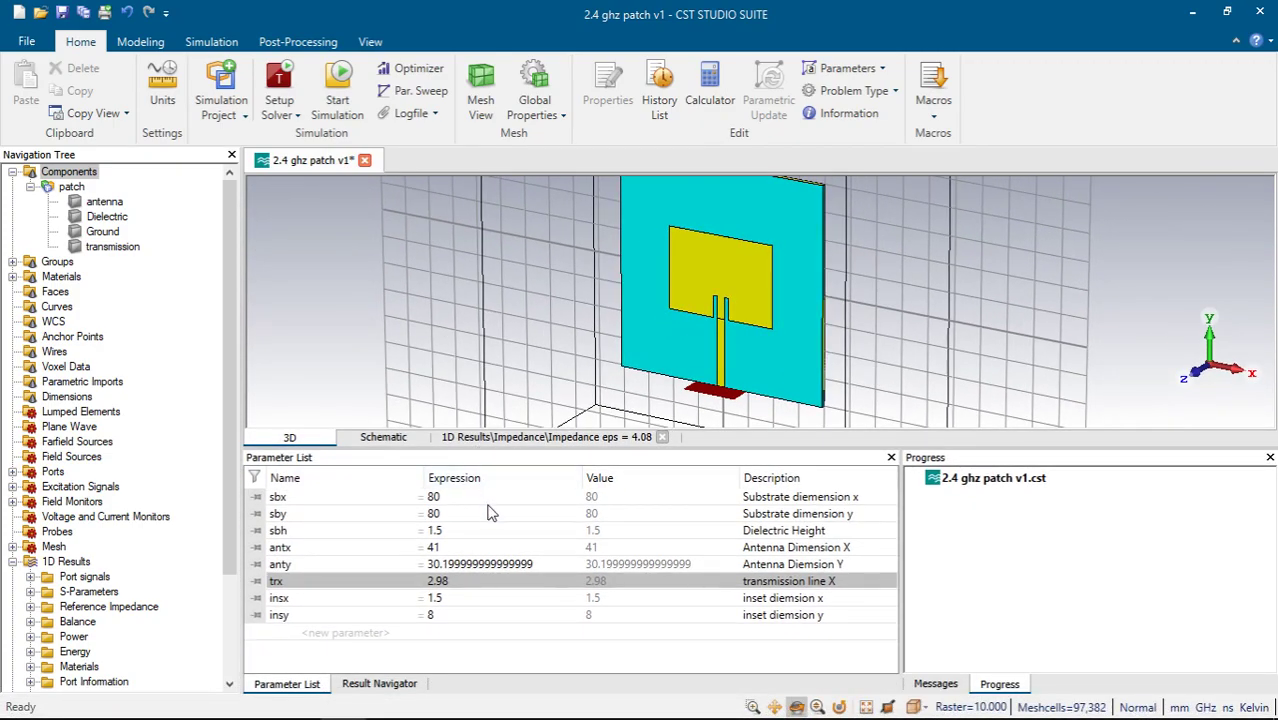
left_click(453, 550)
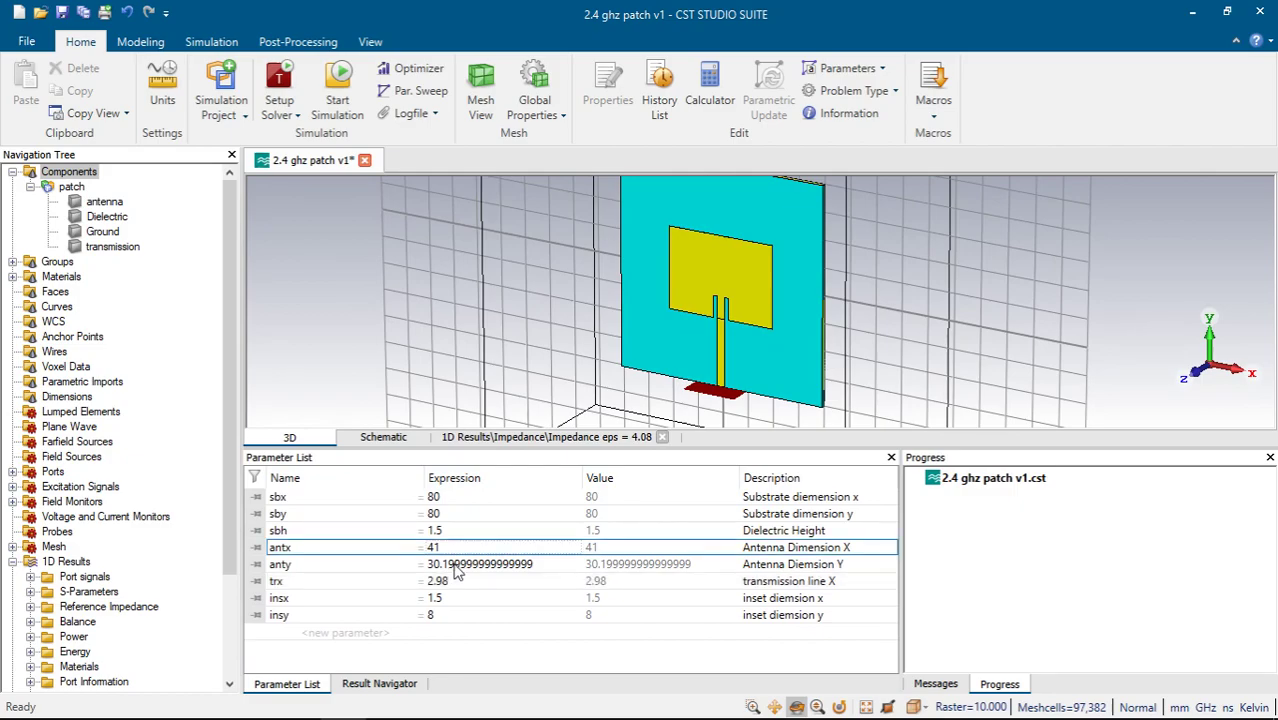
left_click(455, 568)
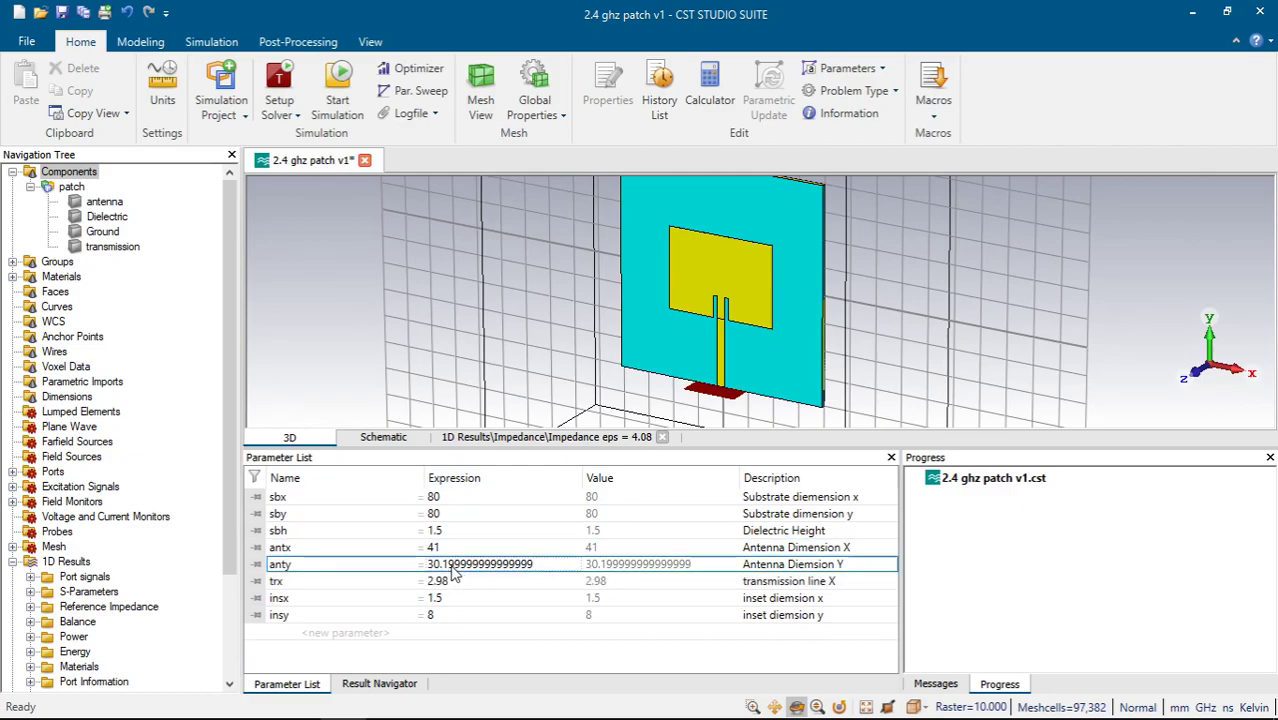
left_click(376, 684)
left_click(102, 592)
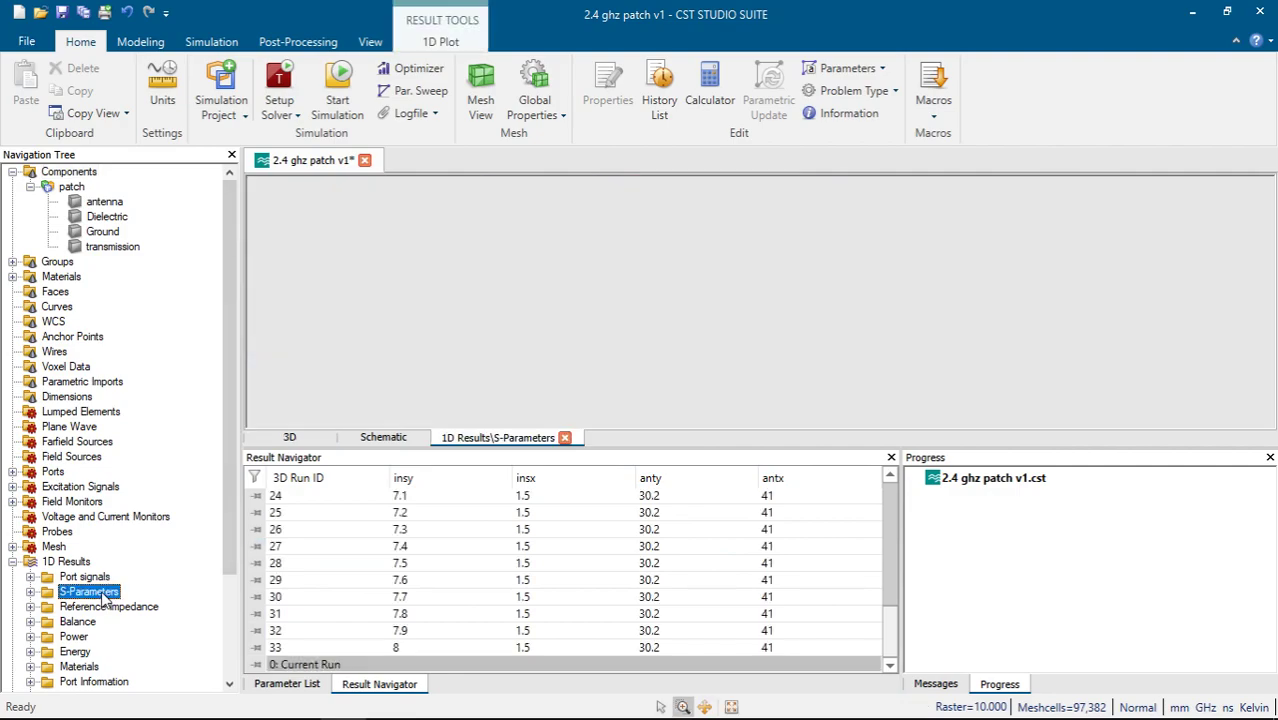
left_click(505, 568)
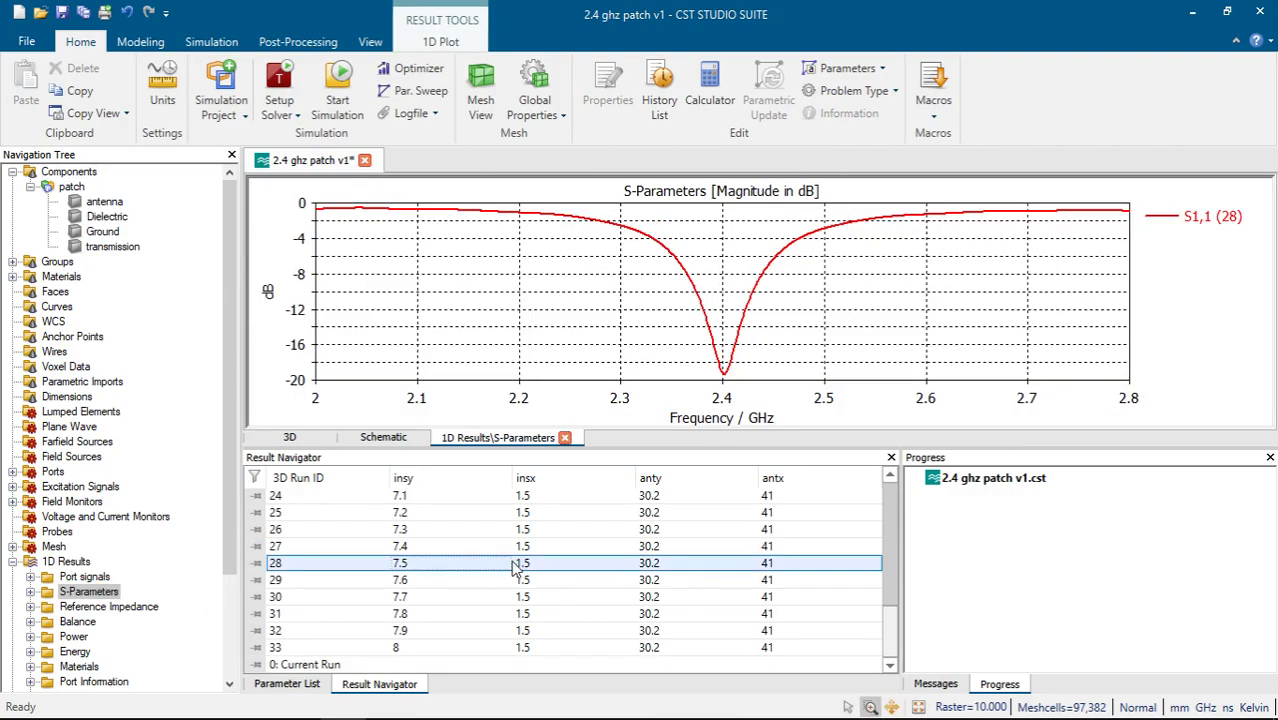
Step: Plot S1,1 for run 12 (antx 39.19, anty 30.58) and enlarge the plot
scroll(510, 568, "up", 8)
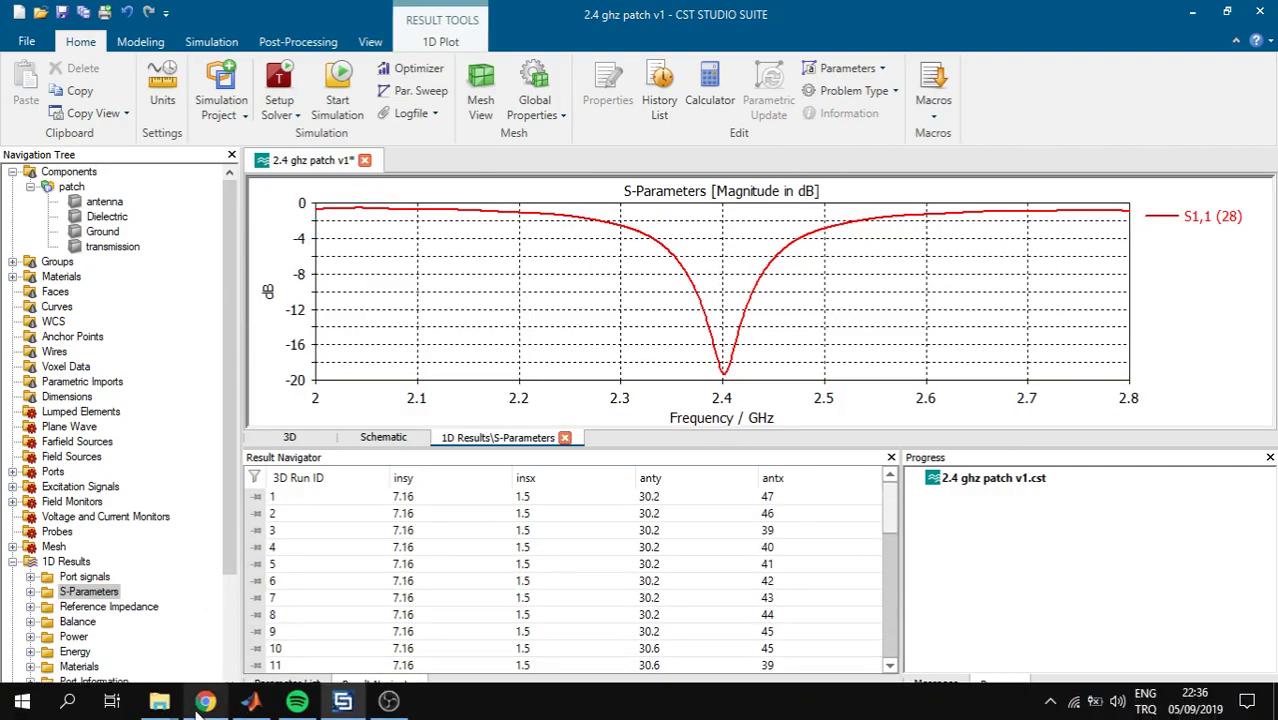
left_click(205, 703)
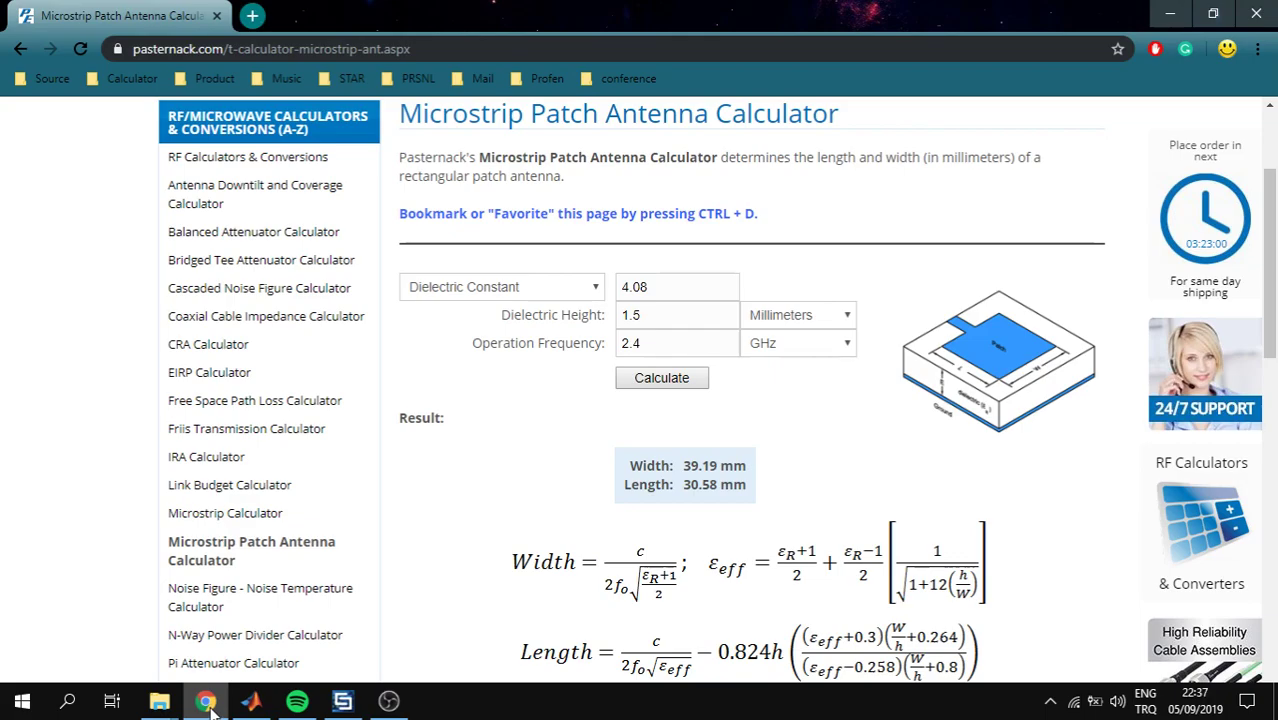
left_click(205, 703)
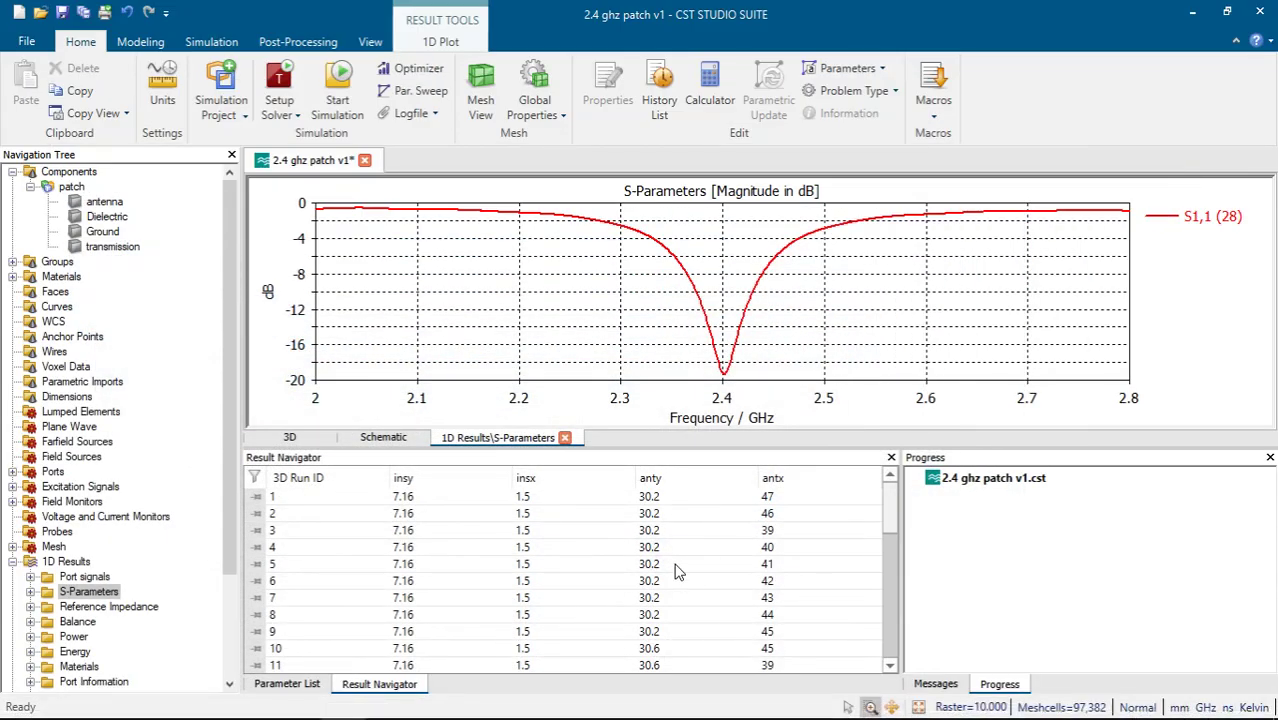
scroll(678, 571, "down", 2)
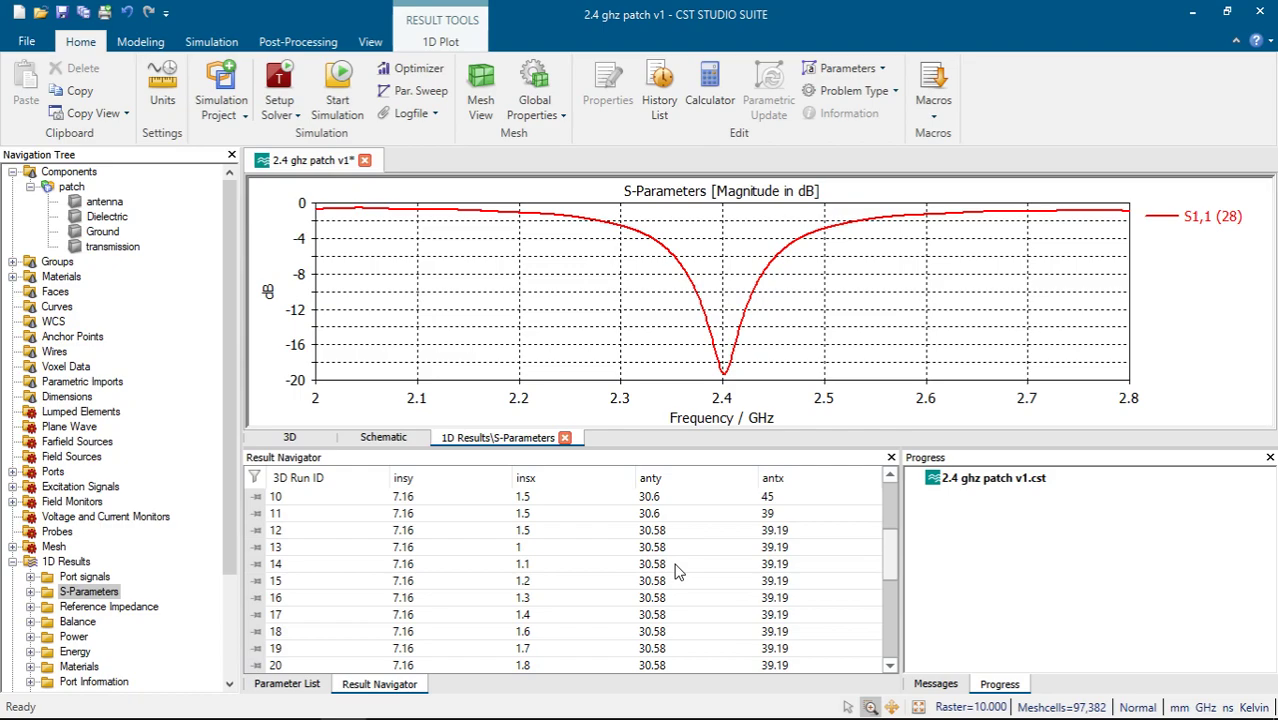
left_click(718, 530)
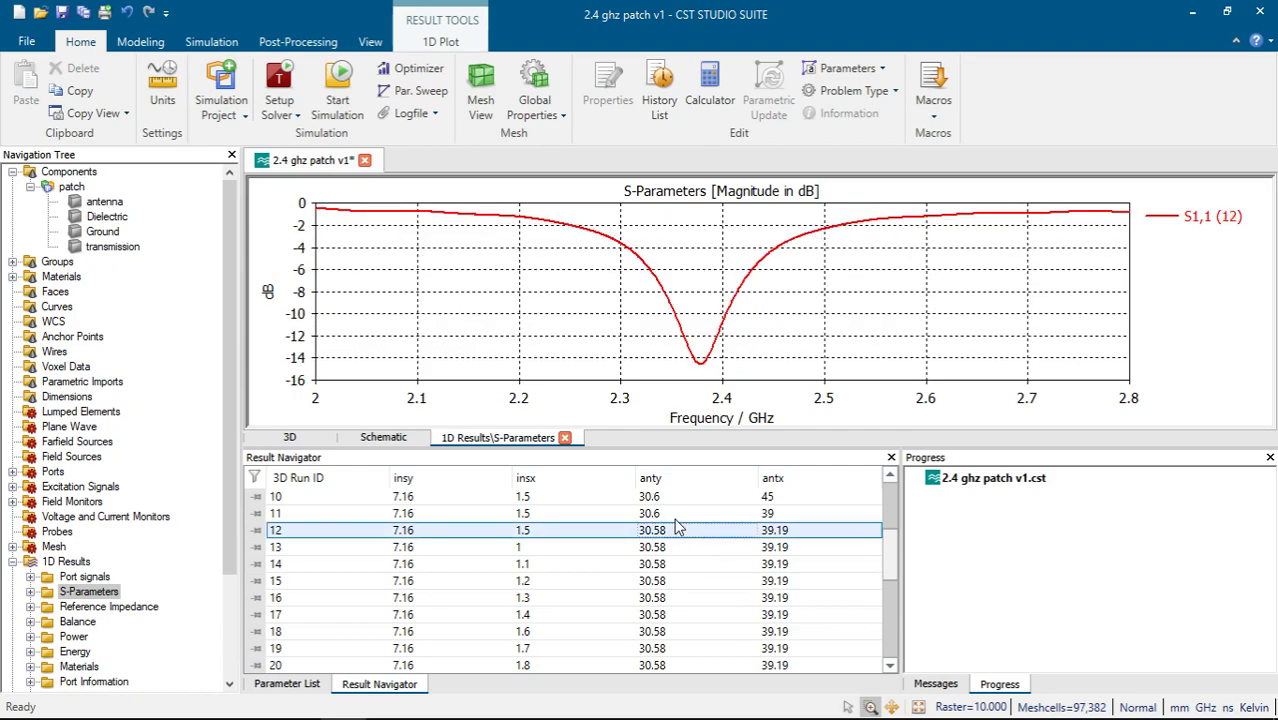
left_click_drag(686, 452, 676, 598)
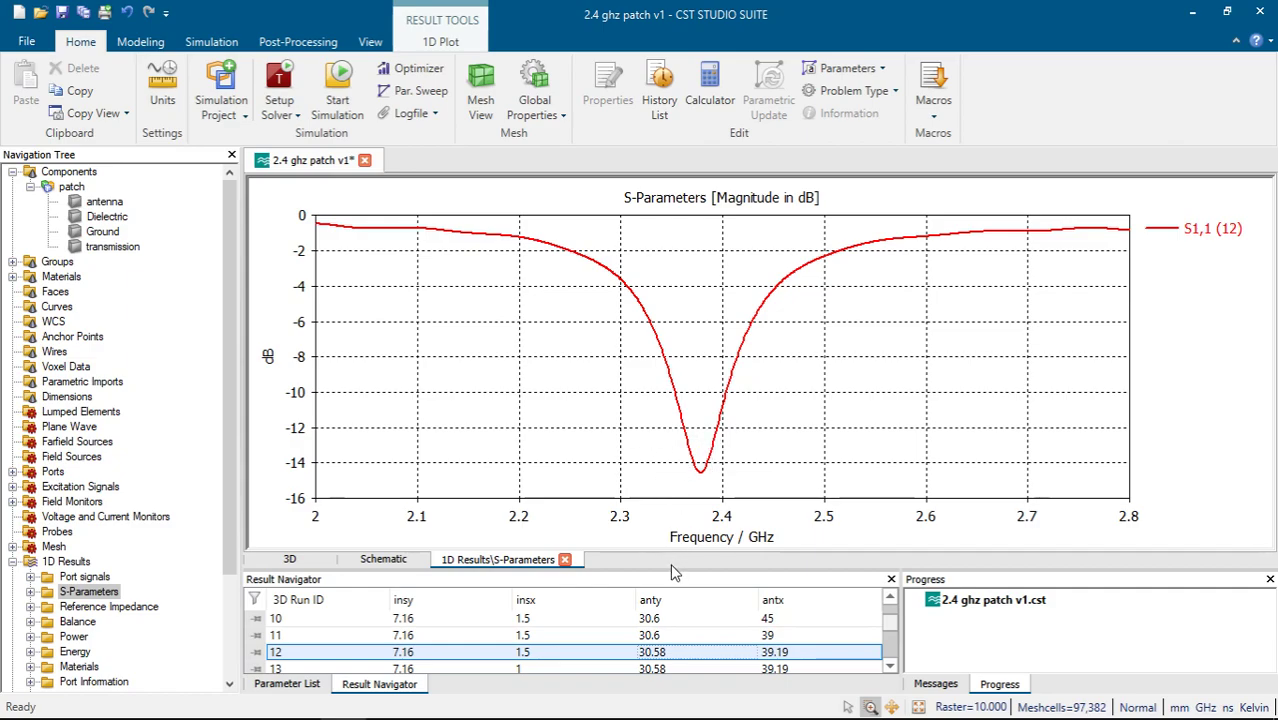
left_click_drag(672, 569, 672, 547)
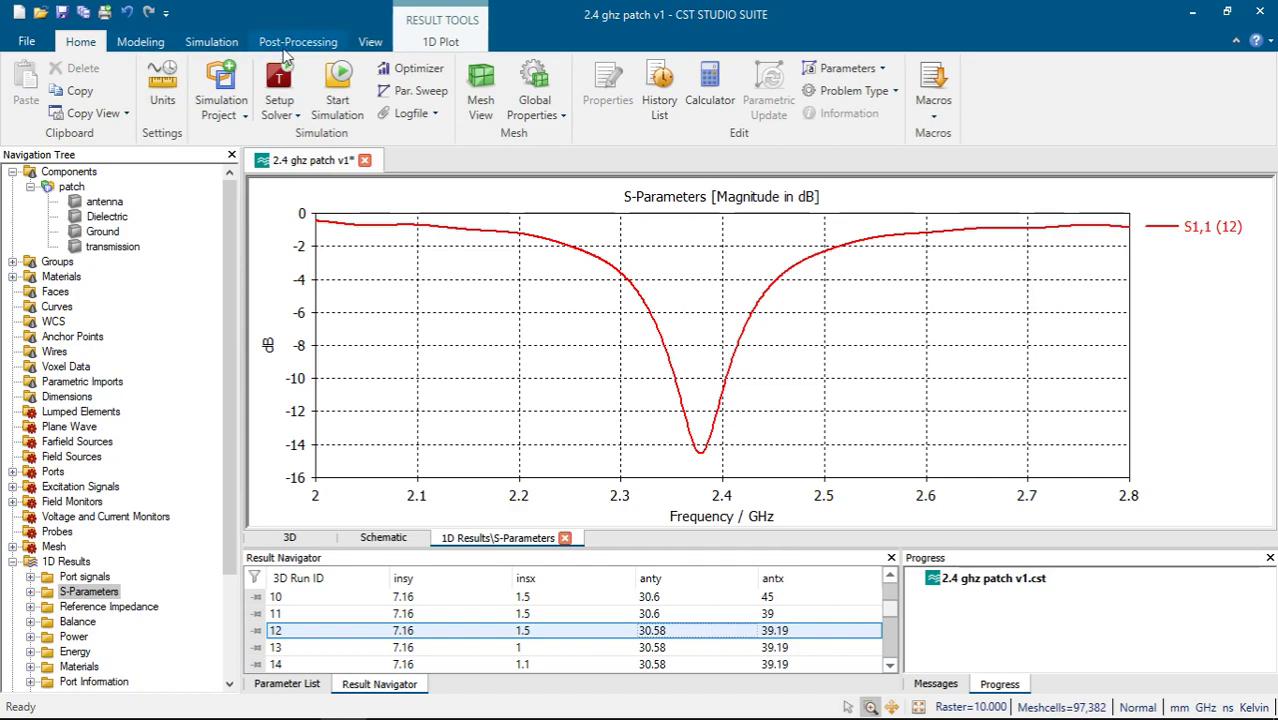
Step: Inspect the insy sweep in the parameter sweep setup without adding a parameter, then close it
left_click(150, 44)
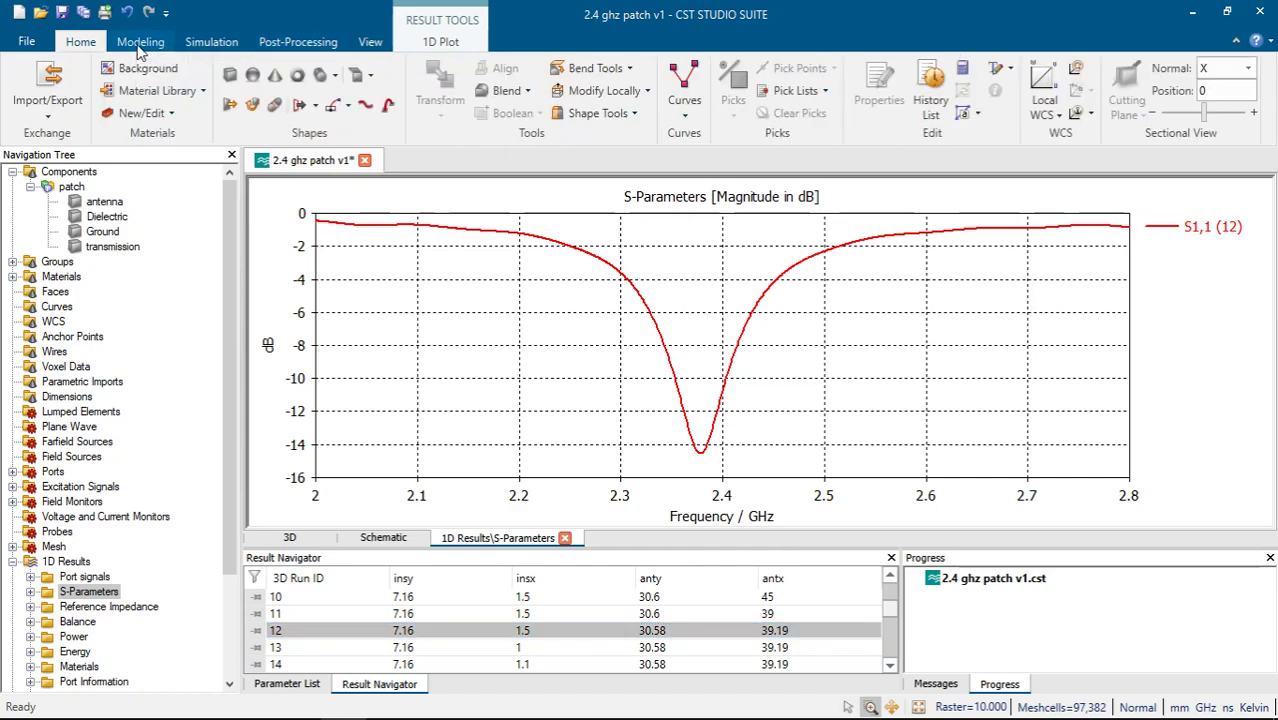
left_click(85, 44)
left_click(421, 91)
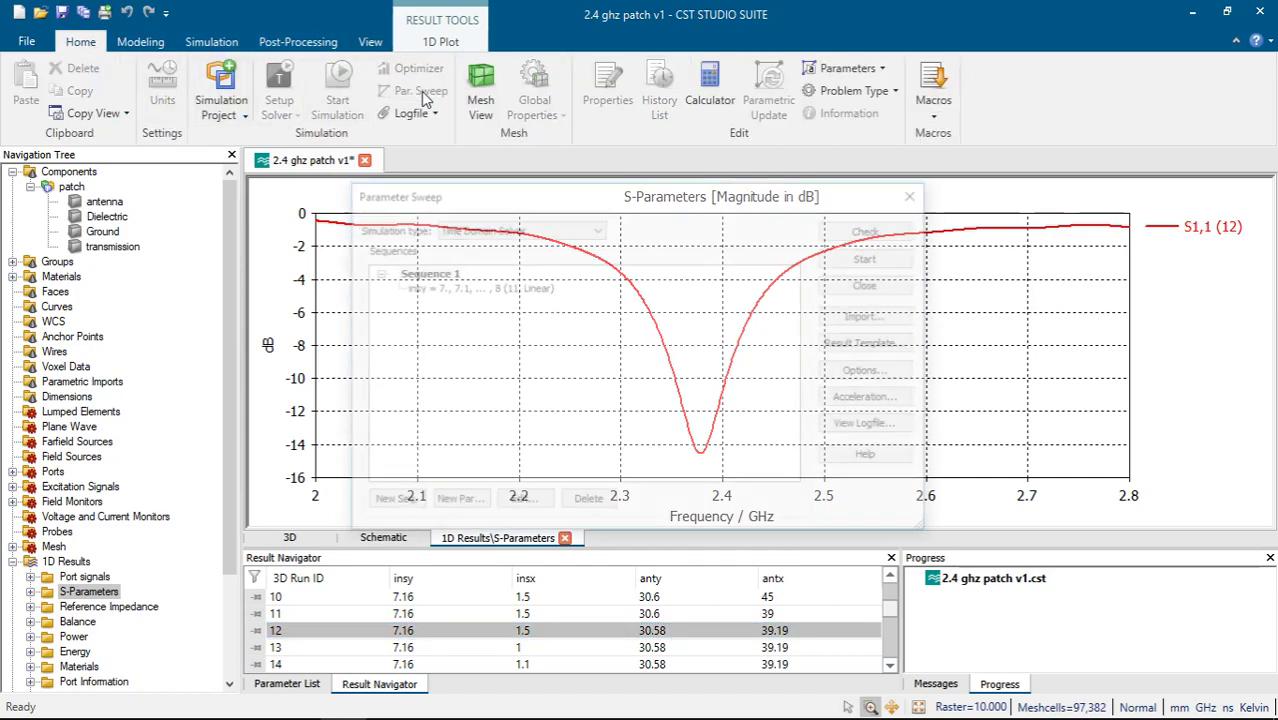
left_click(427, 290)
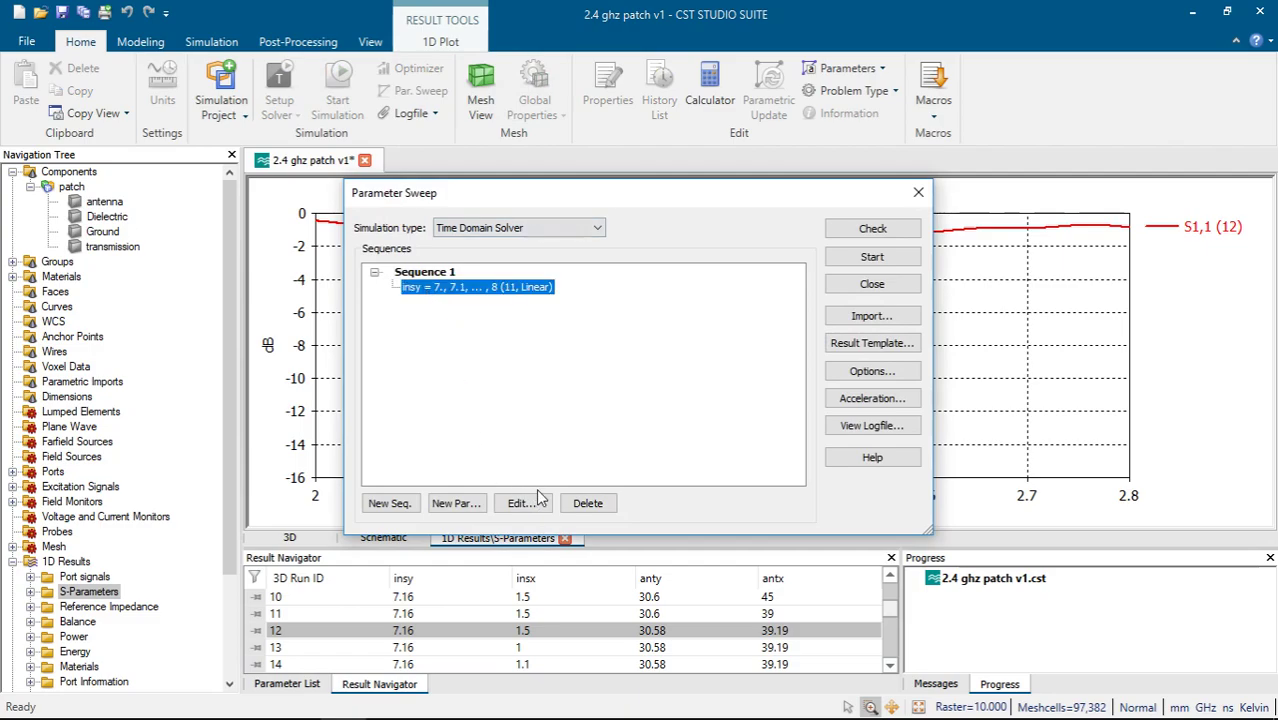
left_click(456, 503)
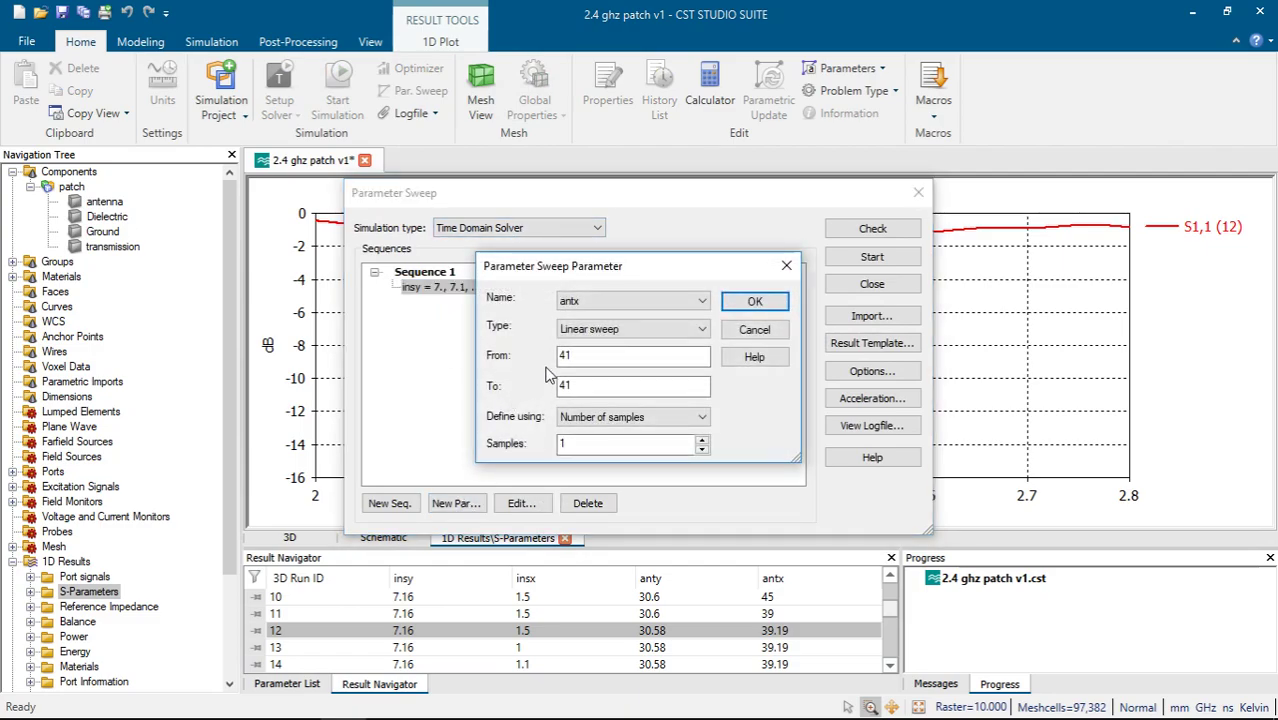
left_click(606, 300)
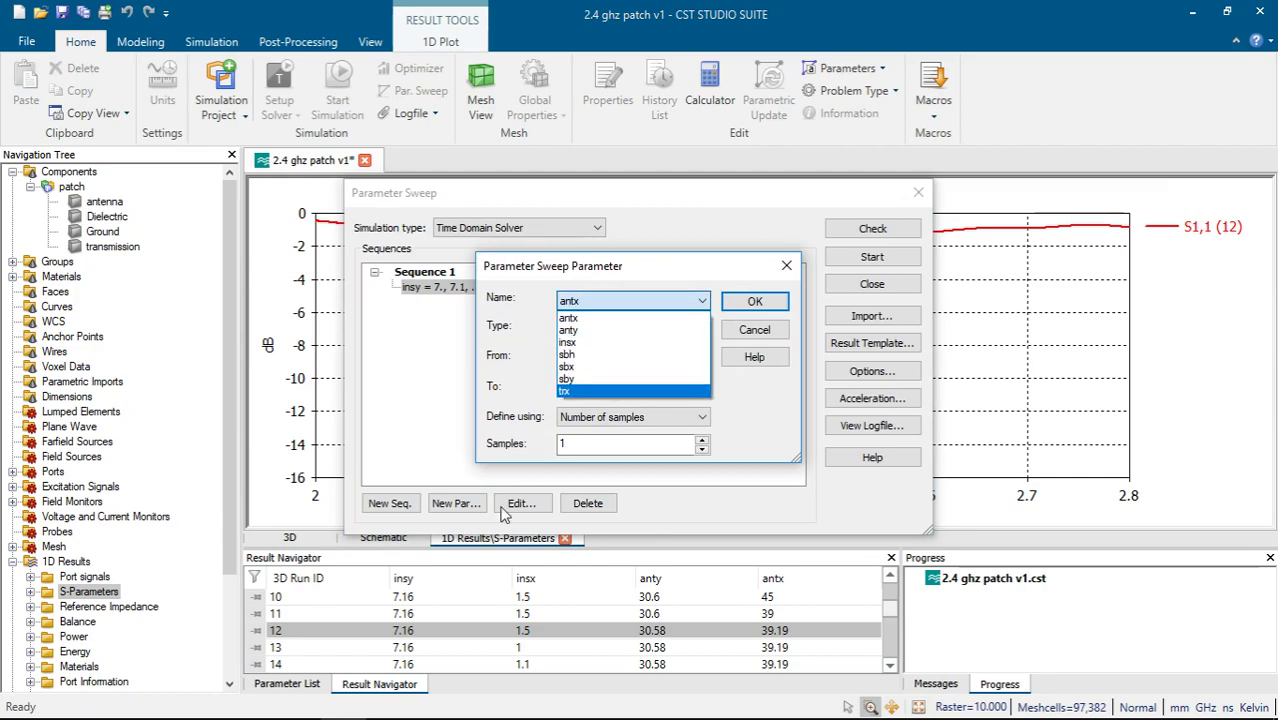
left_click(756, 334)
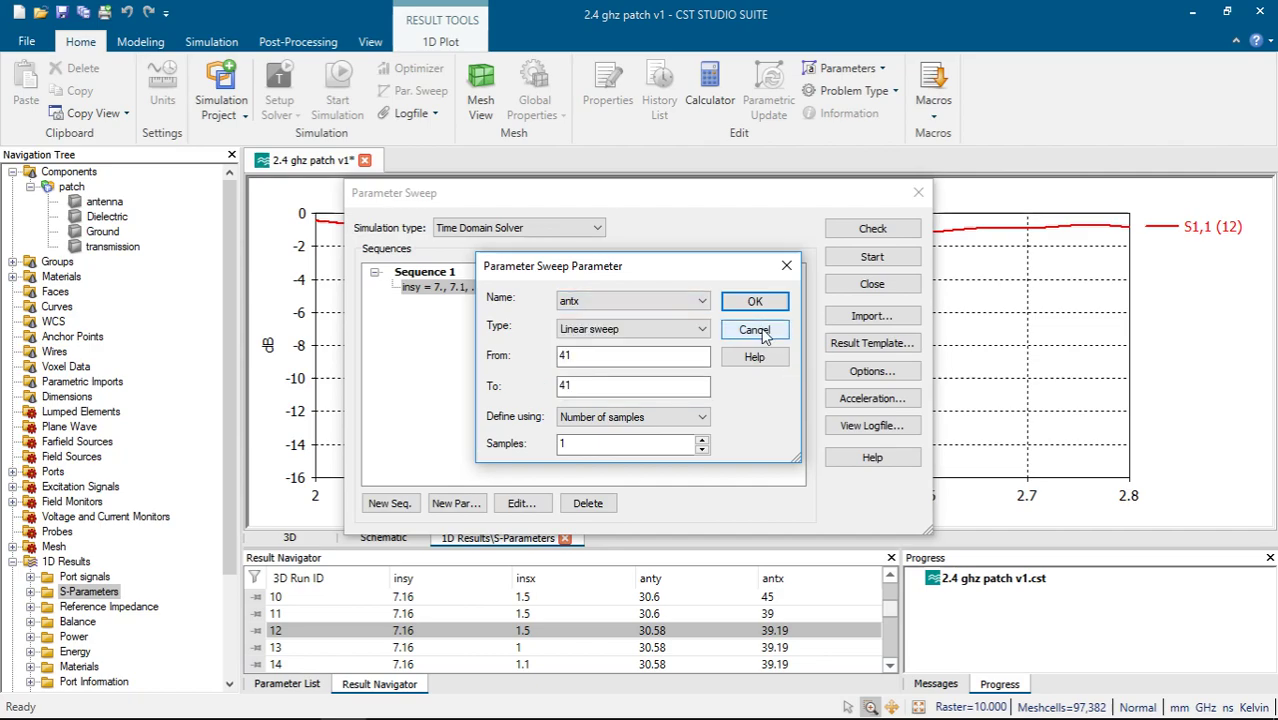
left_click(756, 334)
left_click(872, 284)
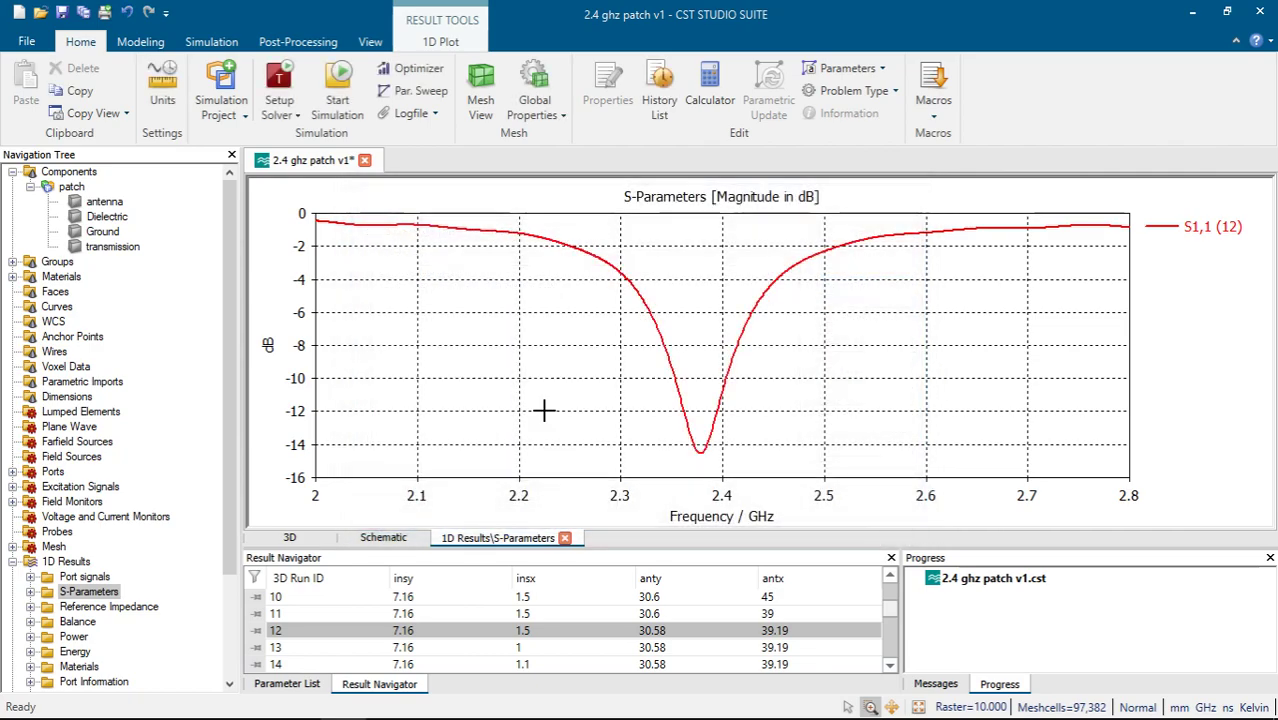
Step: Review the parameter list values: antx 41, anty about 30.2, substrate 80 × 80, height 1.5
left_click(312, 683)
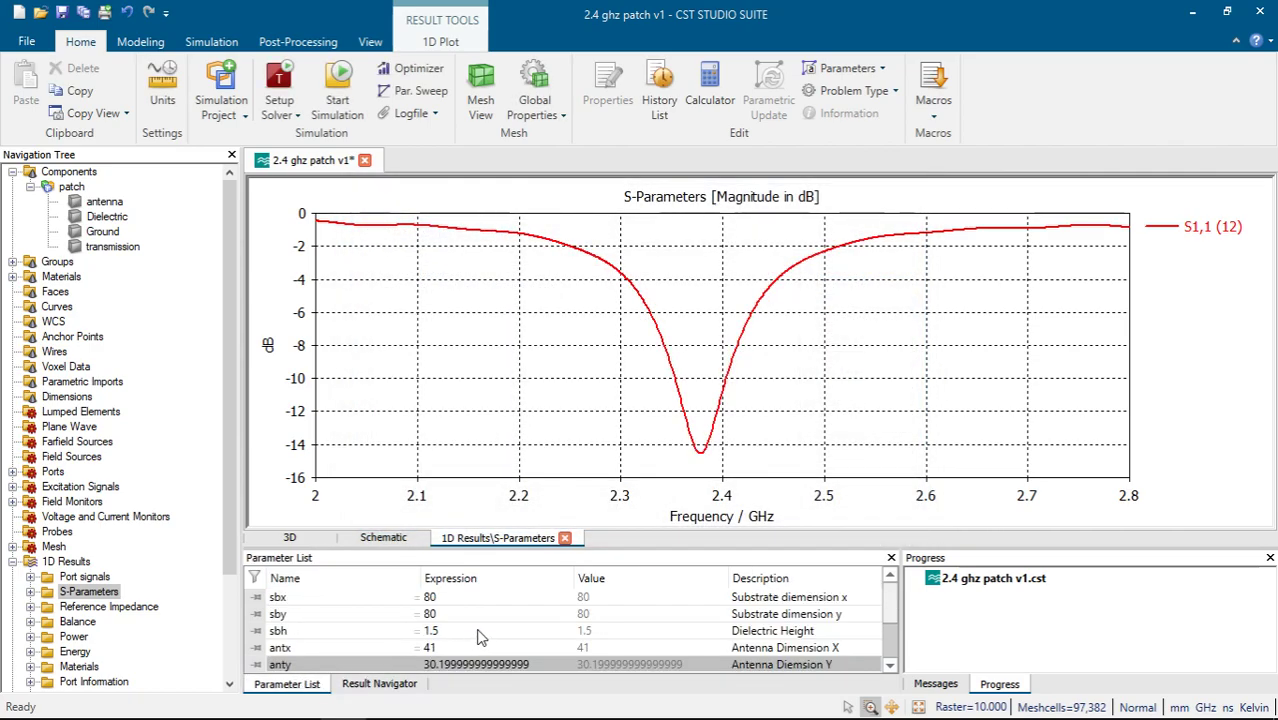
scroll(478, 637, "down", 2)
scroll(478, 637, "up", 2)
scroll(397, 636, "down", 2)
scroll(397, 636, "up", 2)
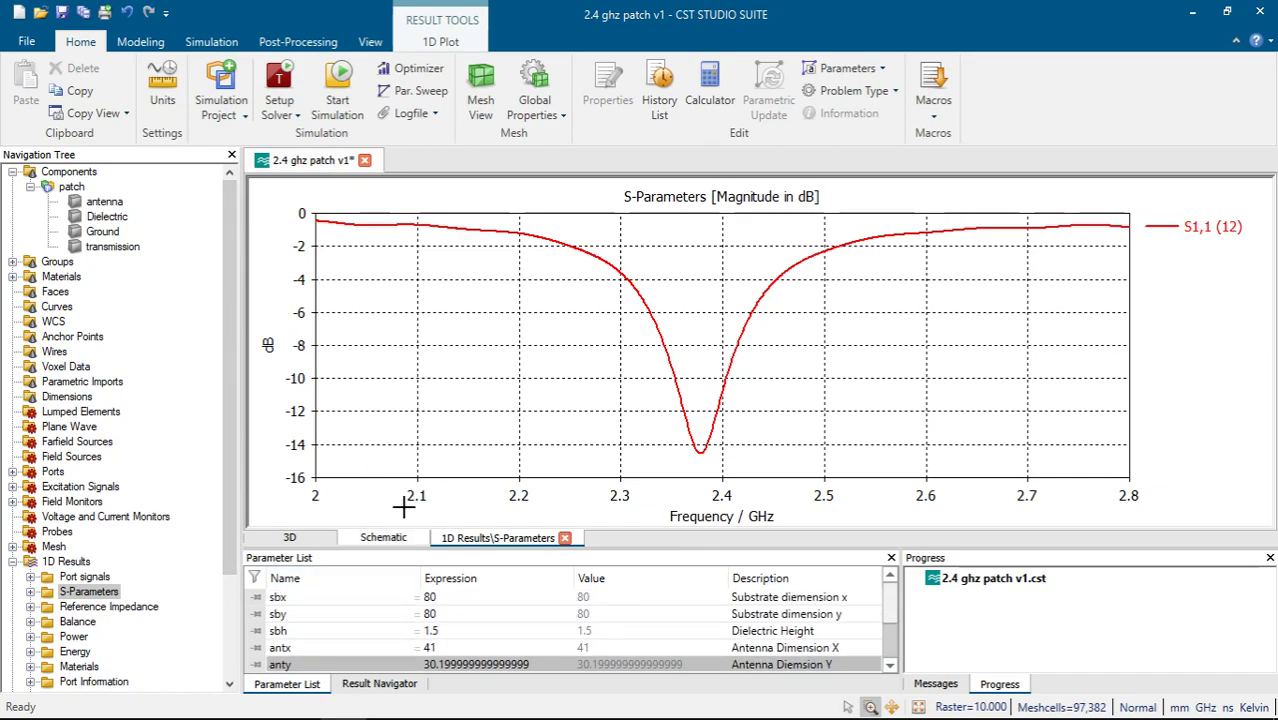
Step: Reopen the parameter sweep setup and start a new sweep parameter for antx
left_click(412, 90)
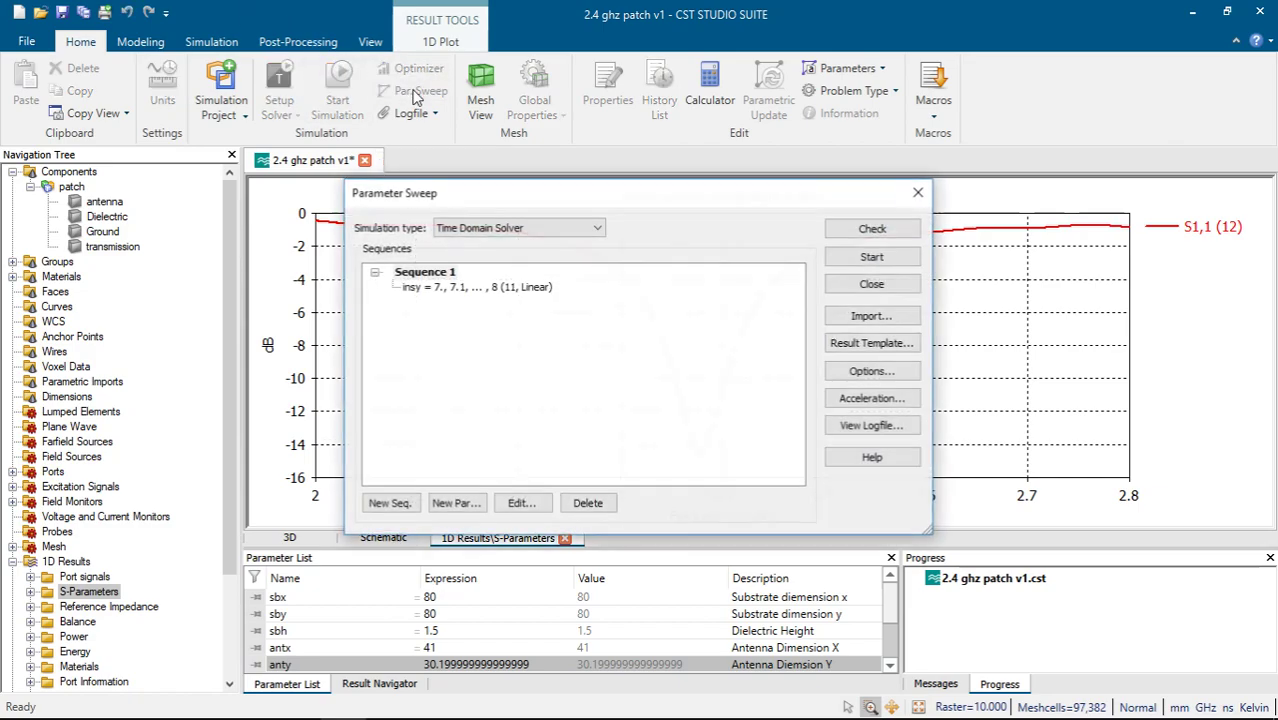
left_click(456, 503)
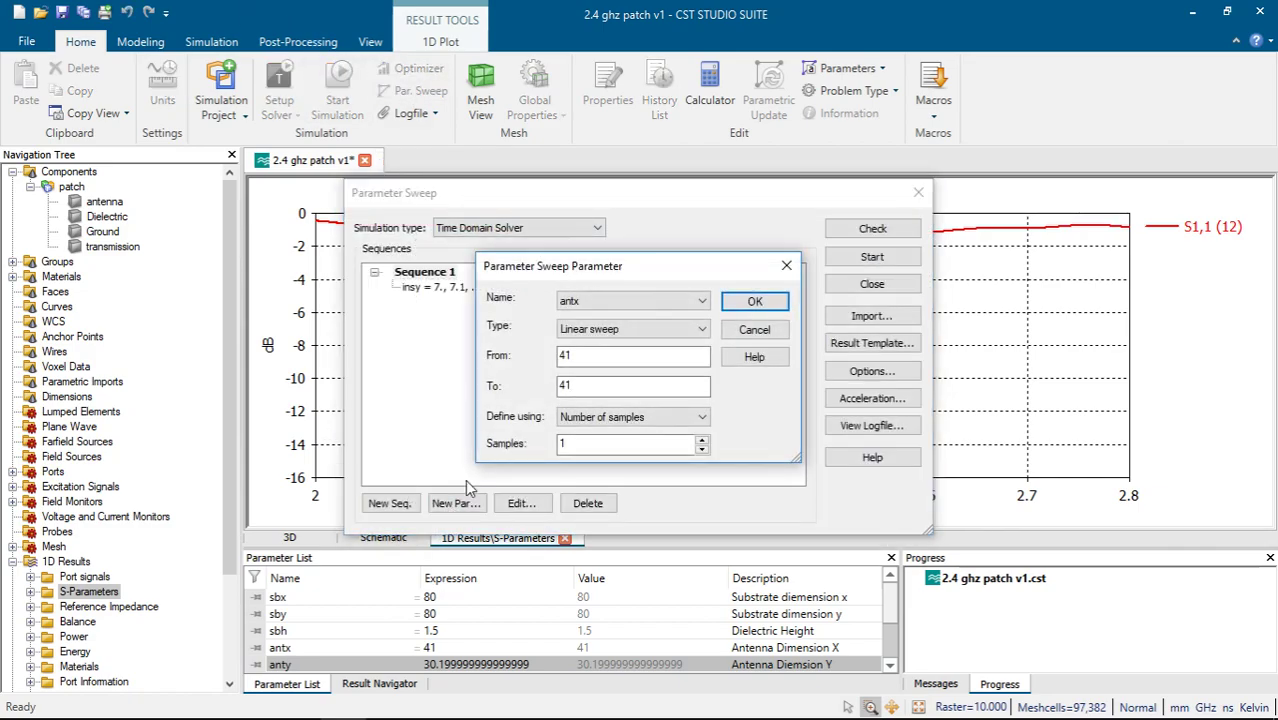
left_click(611, 300)
left_click(796, 313)
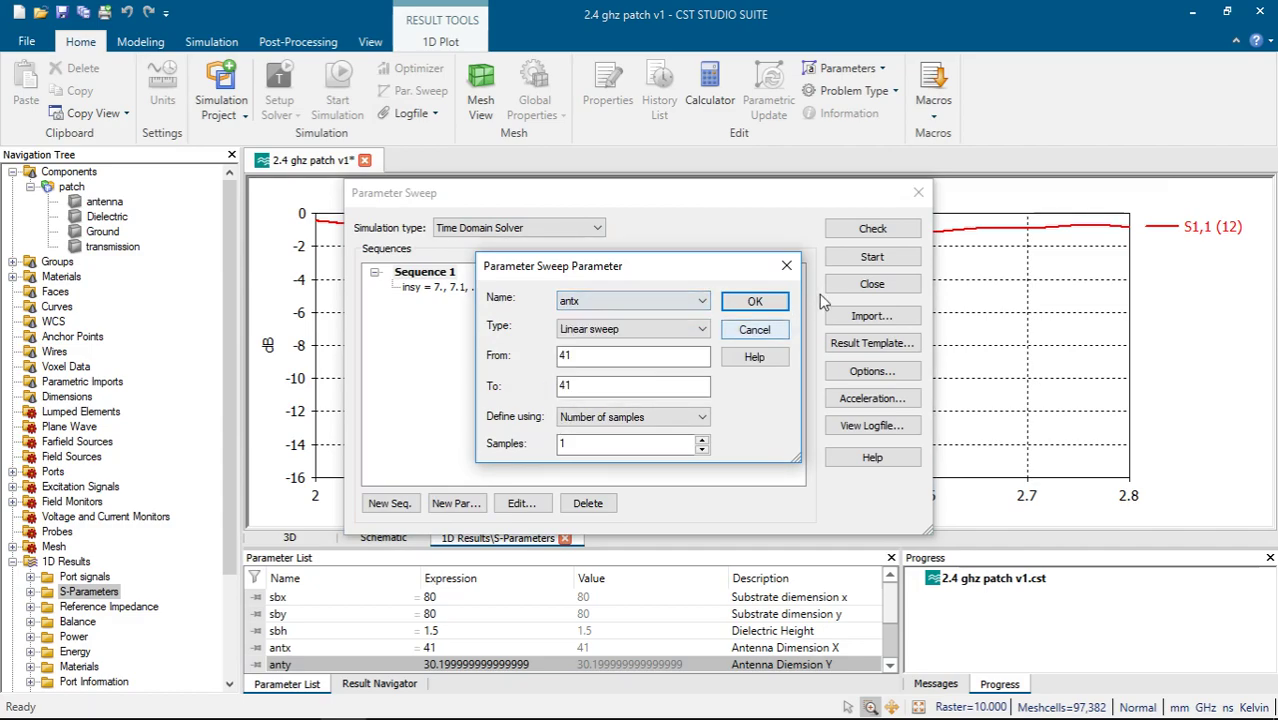
left_click(580, 301)
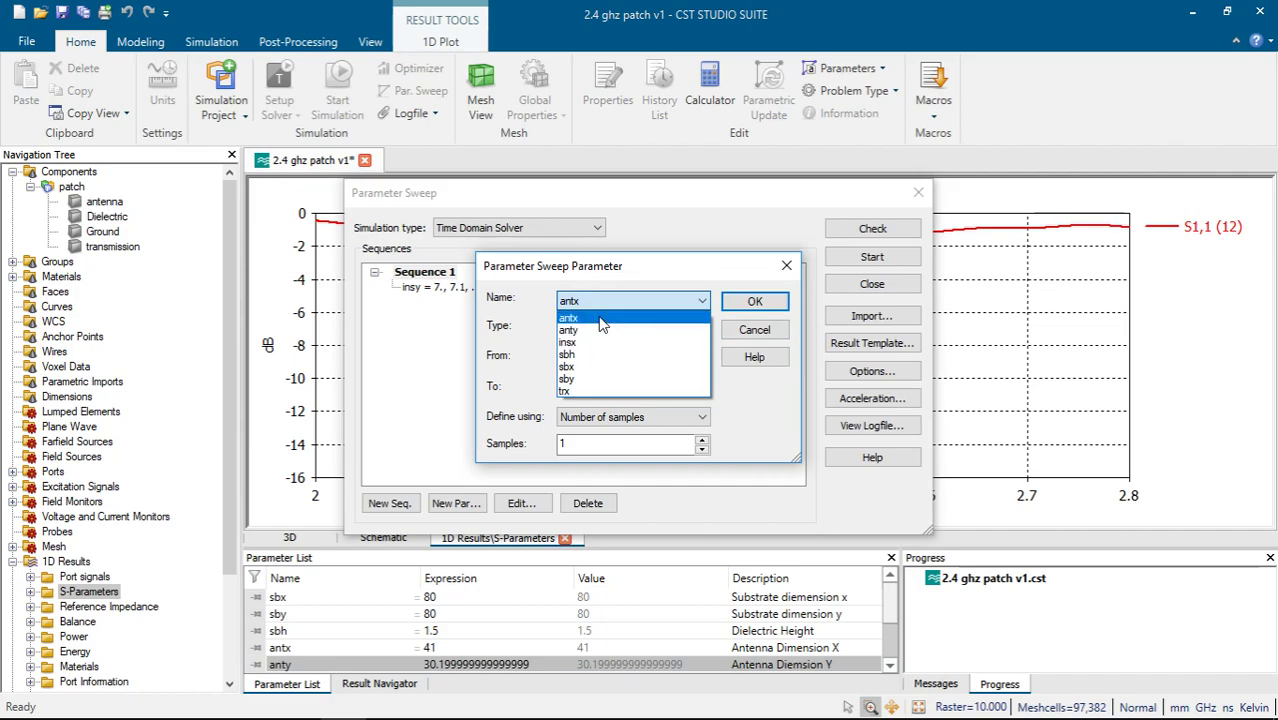
left_click(599, 319)
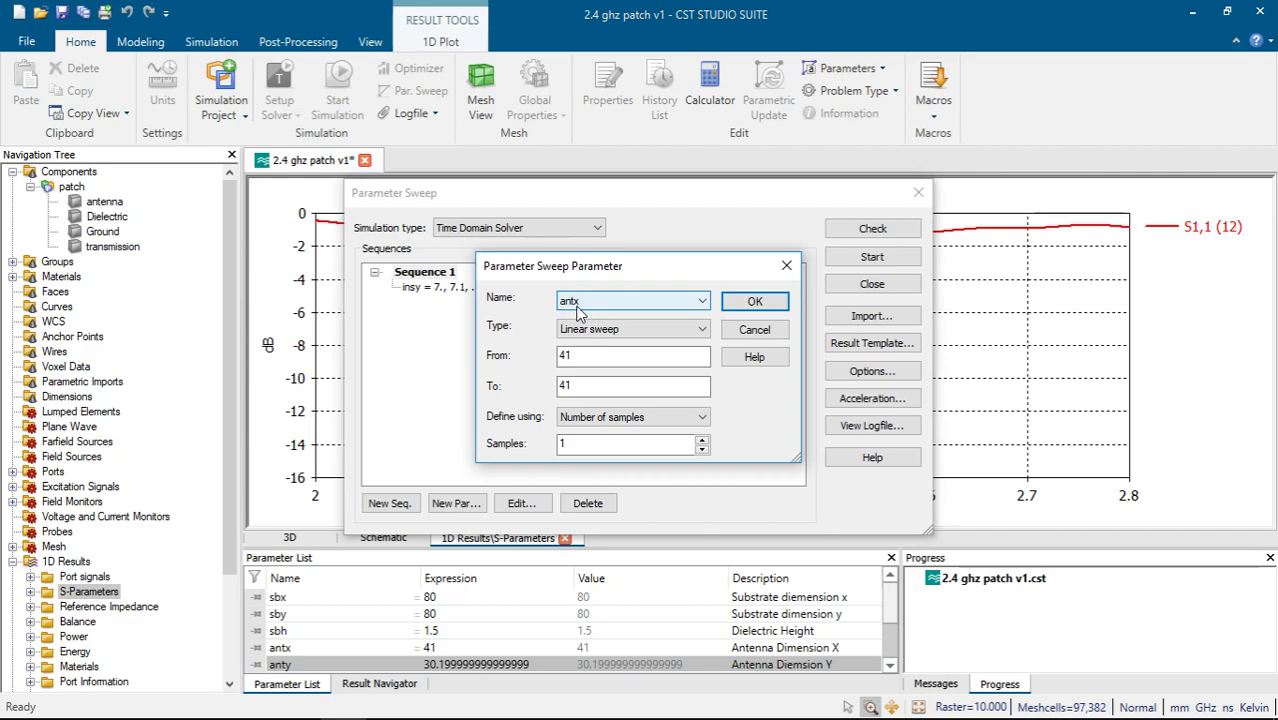
Step: Try an antx range starting at 35 defined by step width, then discard it
type("35")
double_click(589, 386)
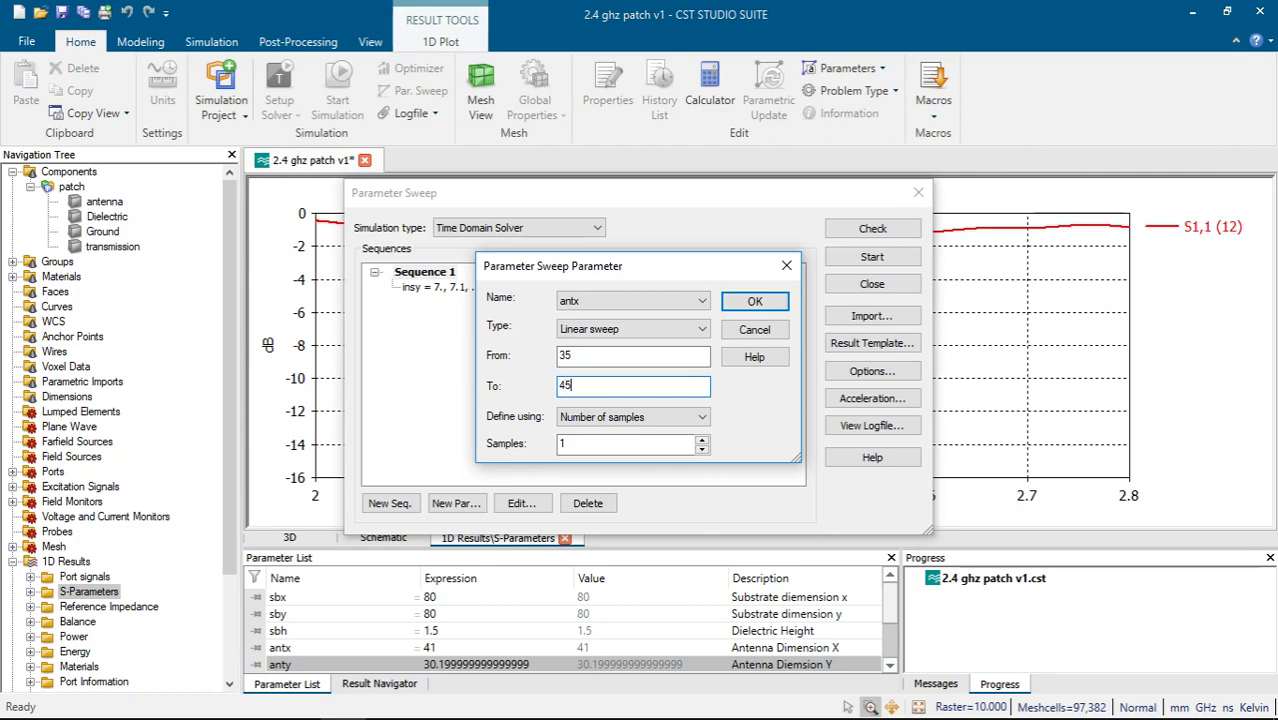
left_click(619, 418)
left_click(582, 446)
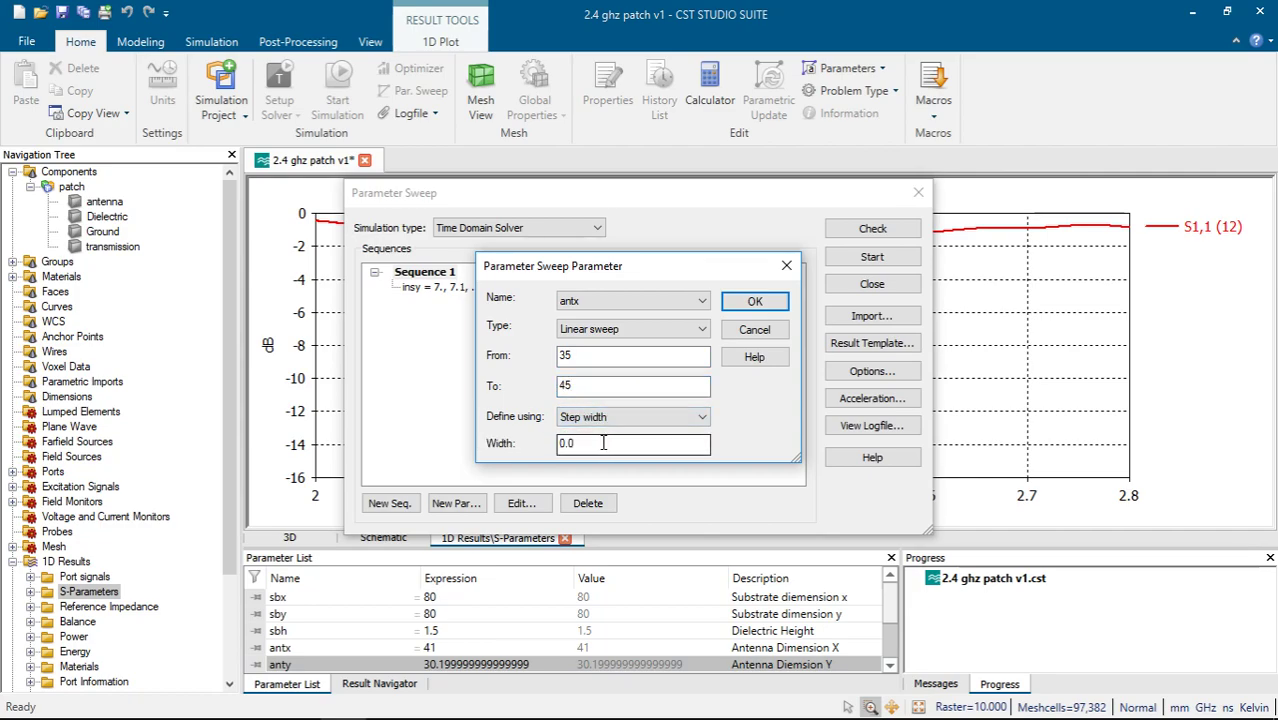
left_click_drag(576, 443, 567, 443)
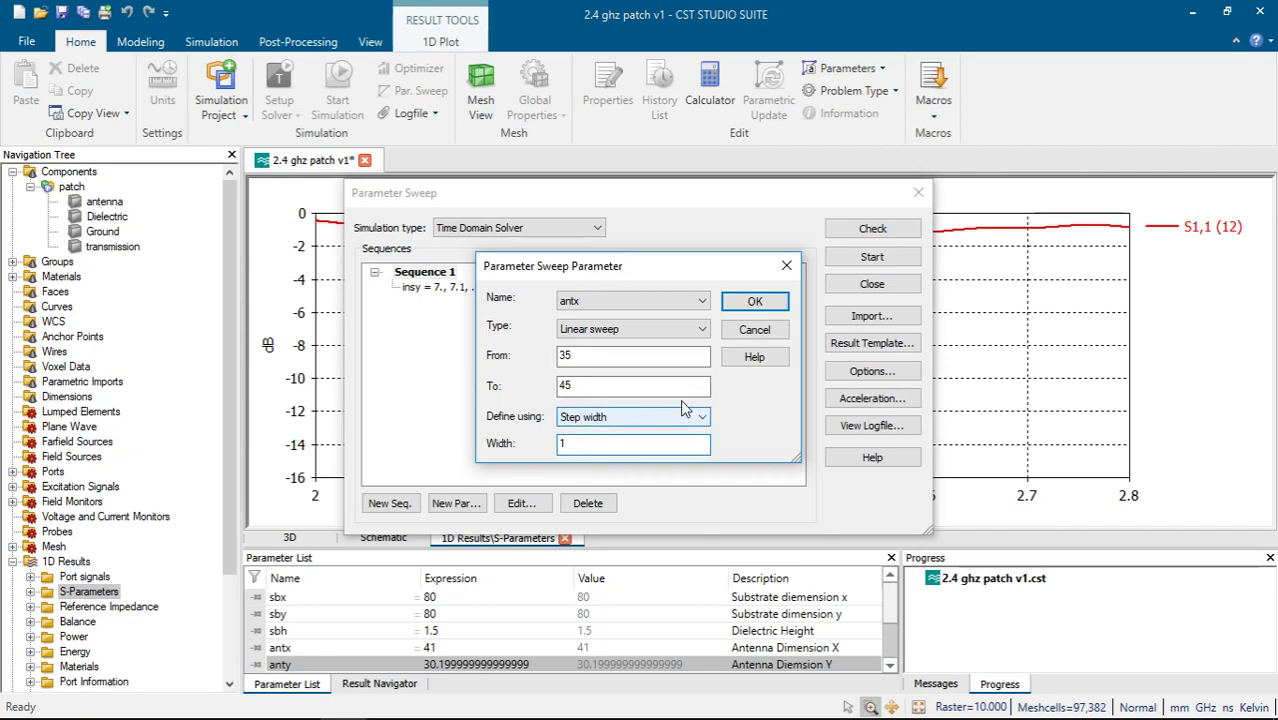
left_click(754, 330)
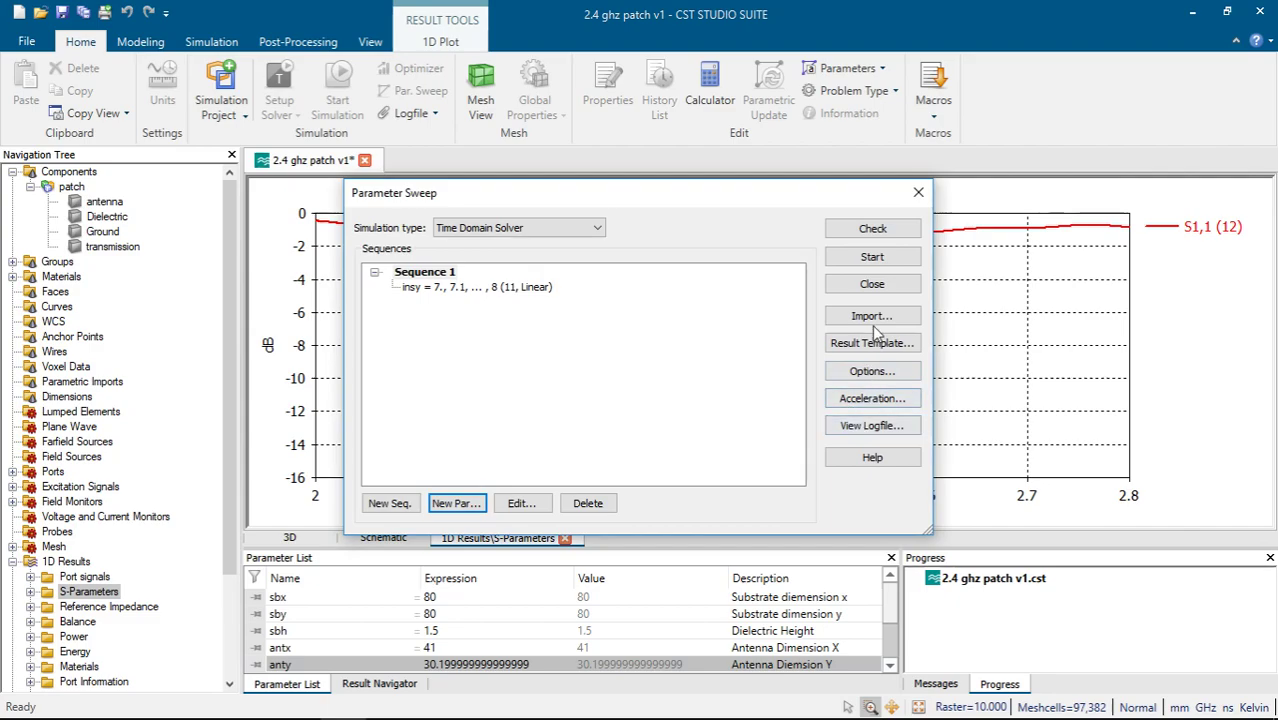
Step: Overlay the S1,1 curves of sweep runs 3 through 9 (antx 39–45)
left_click(872, 284)
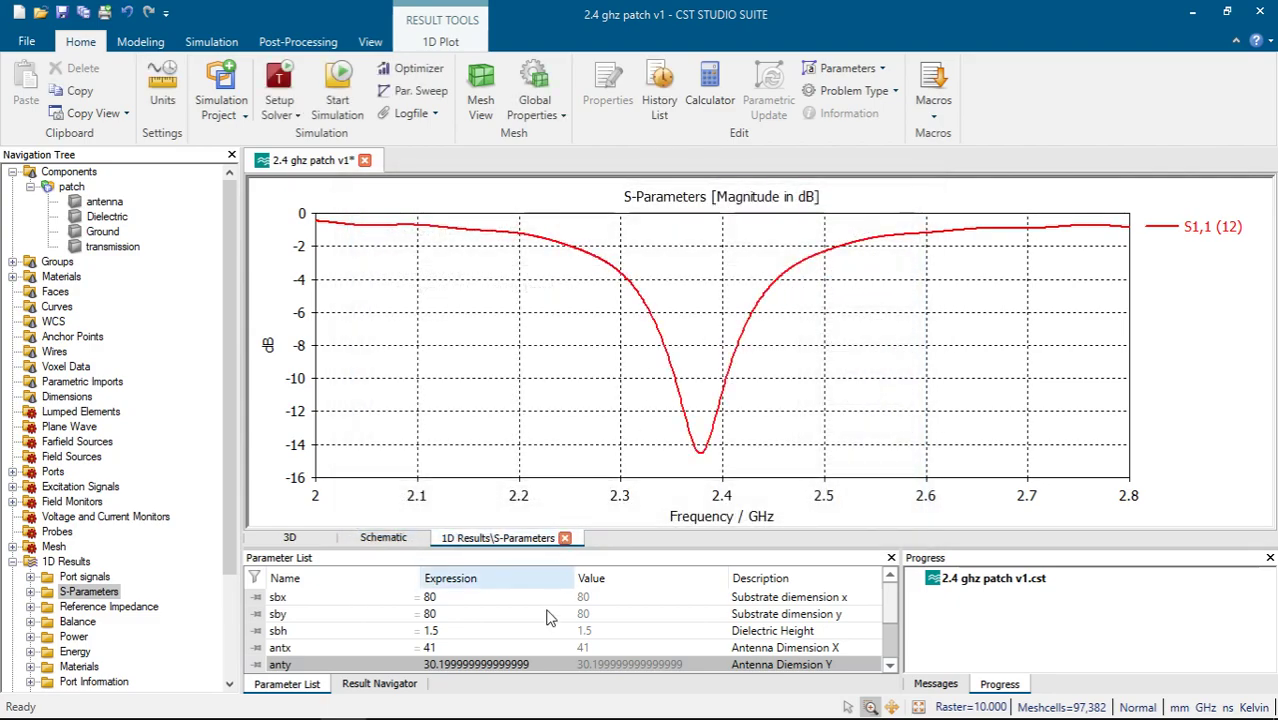
left_click(392, 684)
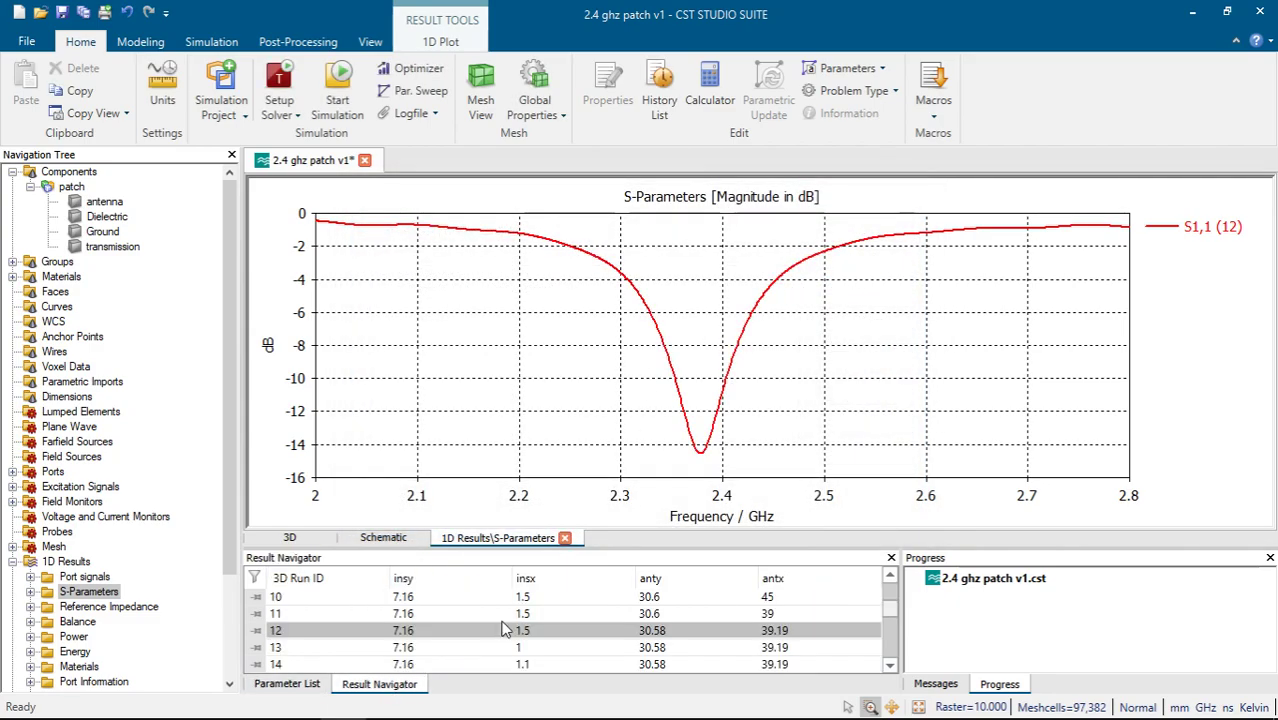
scroll(505, 628, "up", 3)
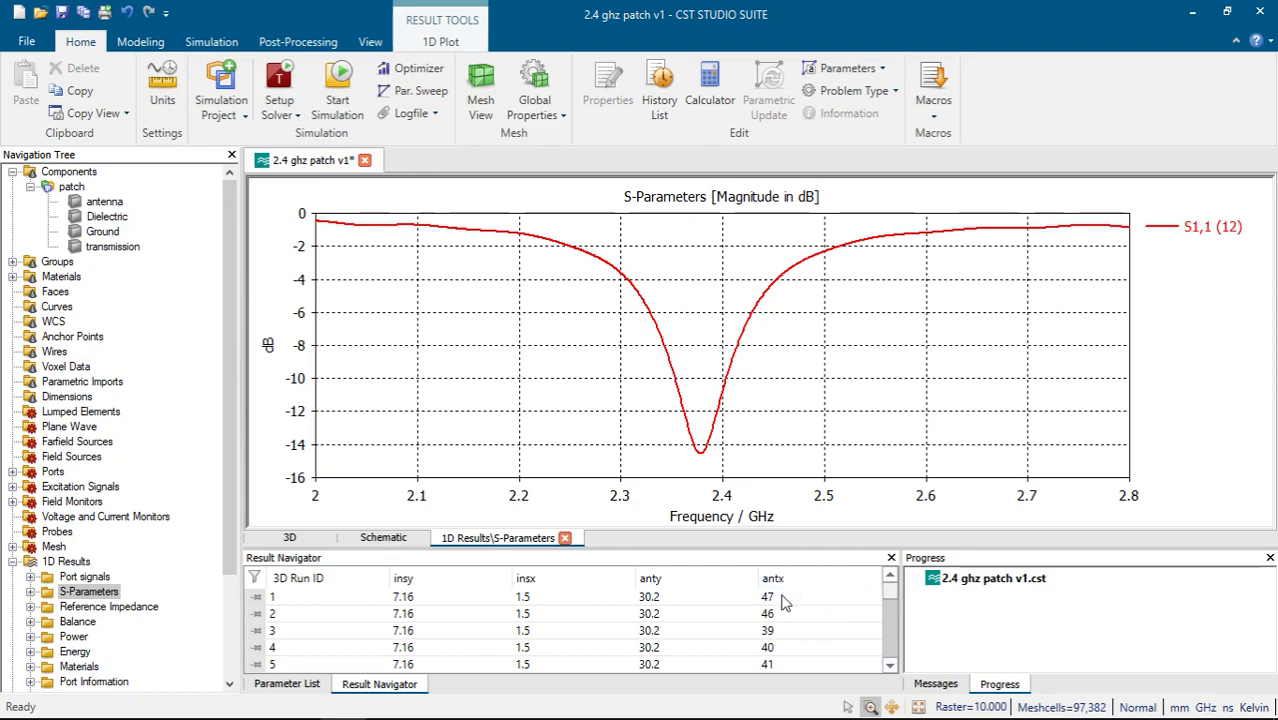
left_click(789, 636)
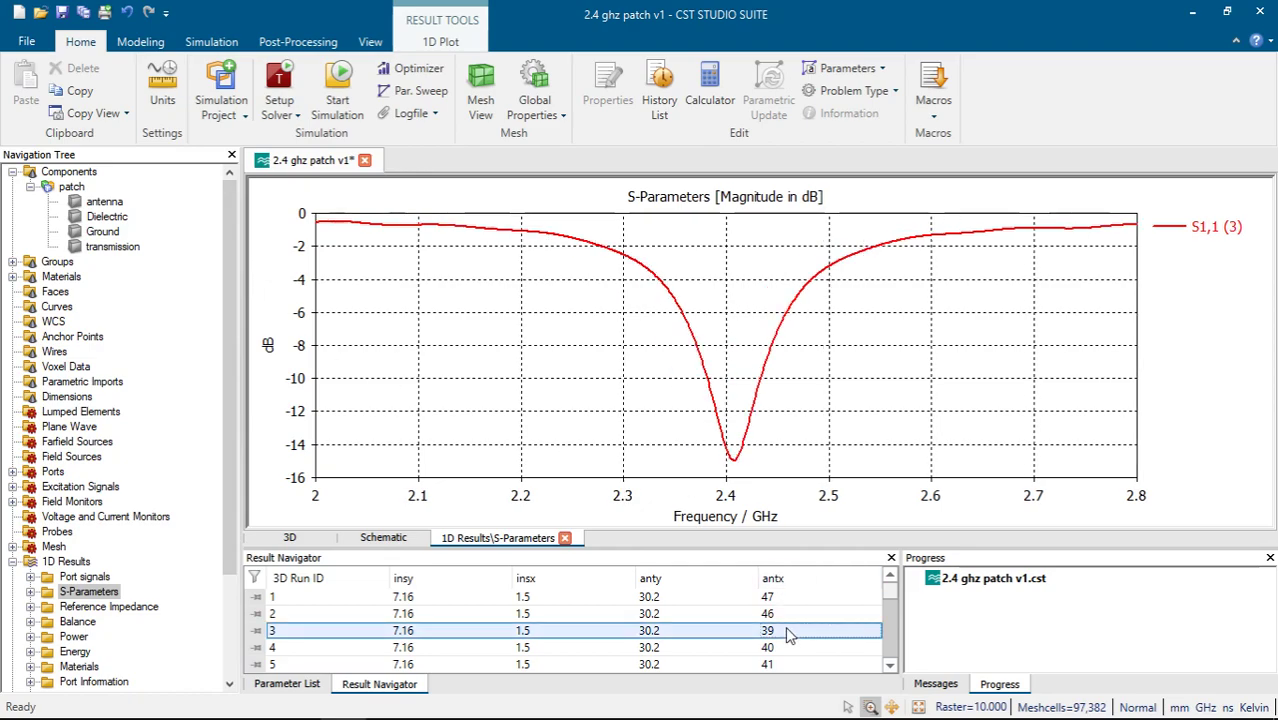
scroll(789, 636, "down", 2)
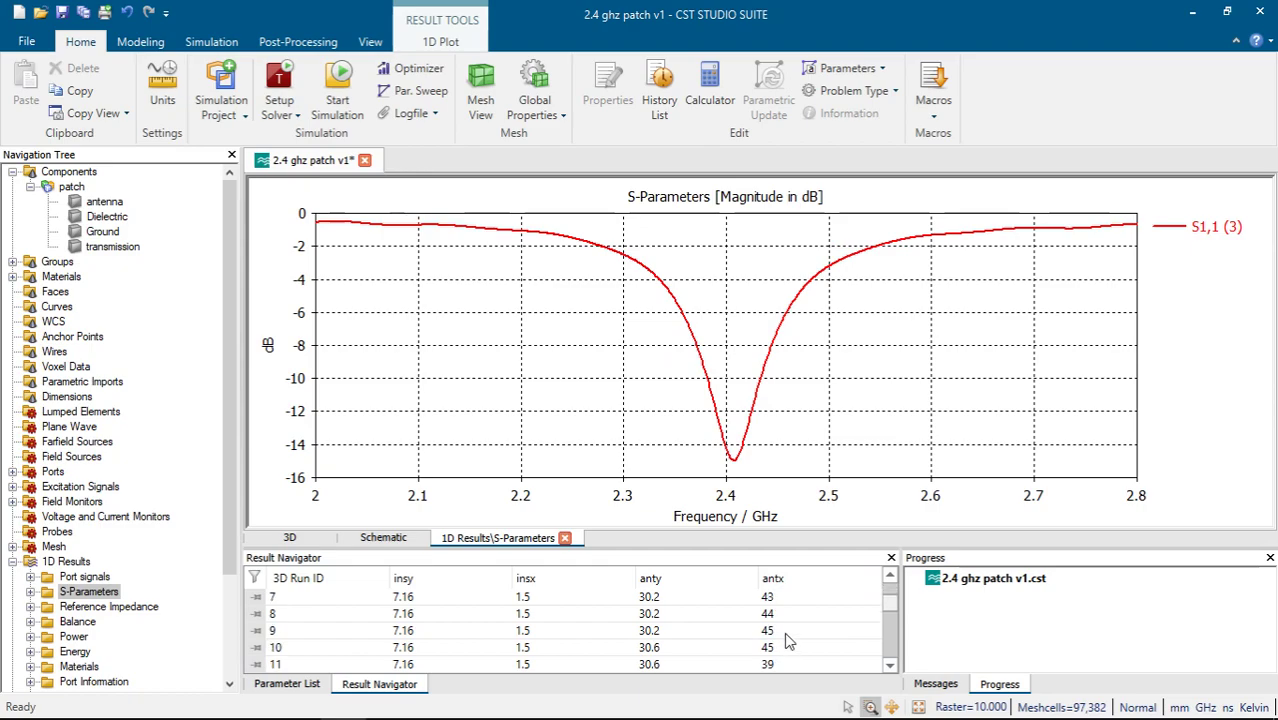
left_click(786, 632, "shift")
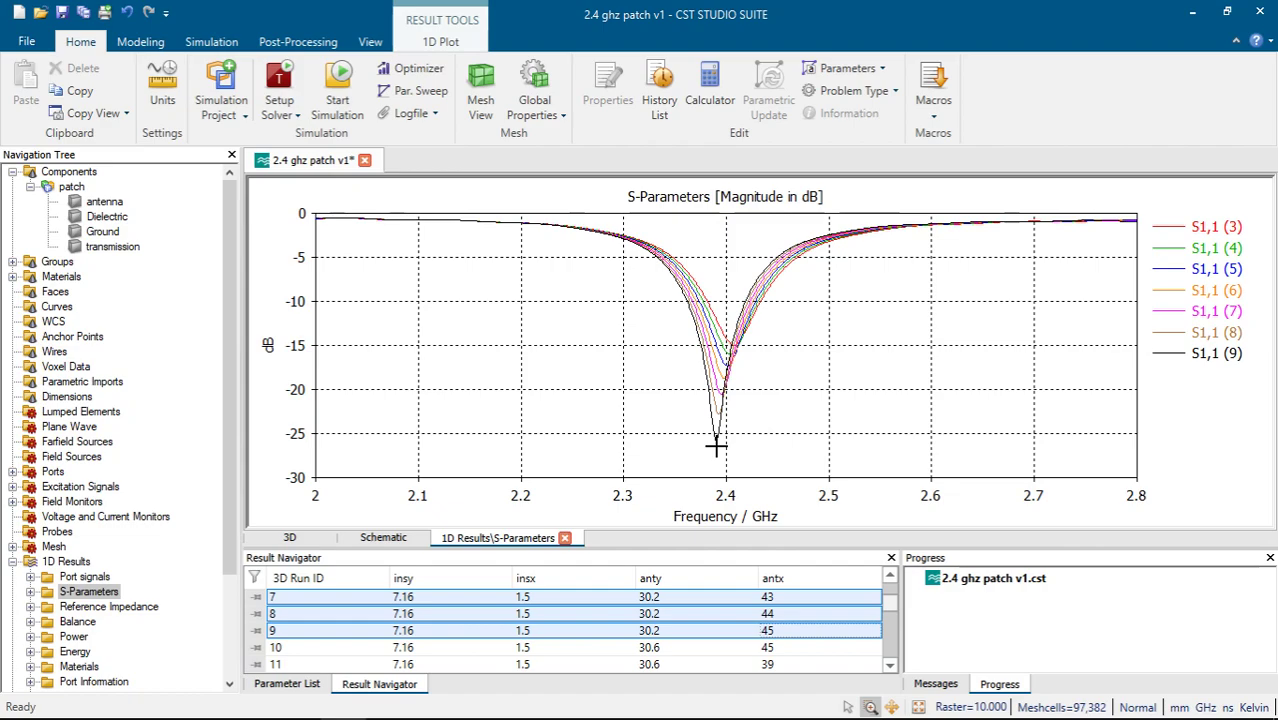
Step: Compare the single S11 curves of runs 2, 3, 4, 6 and 9, then return to the 3D model
scroll(795, 621, "up", 1)
scroll(797, 620, "down", 1)
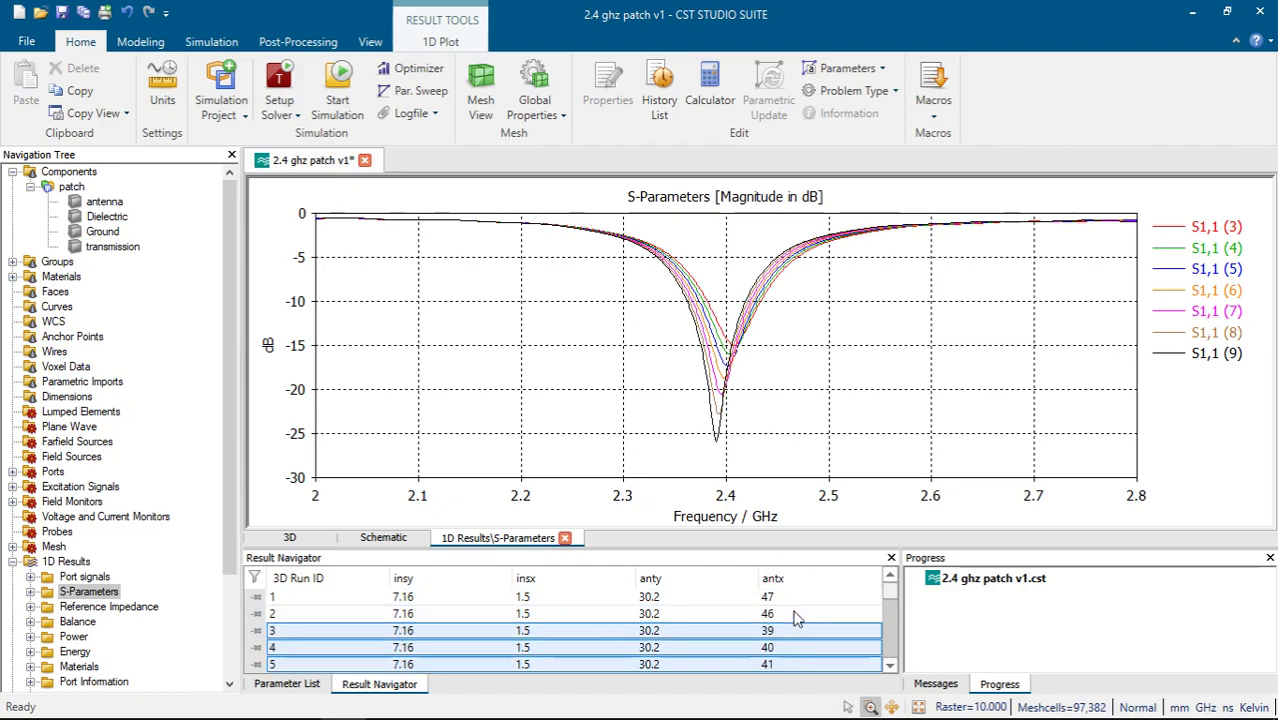
scroll(790, 620, "up", 1)
left_click(786, 600)
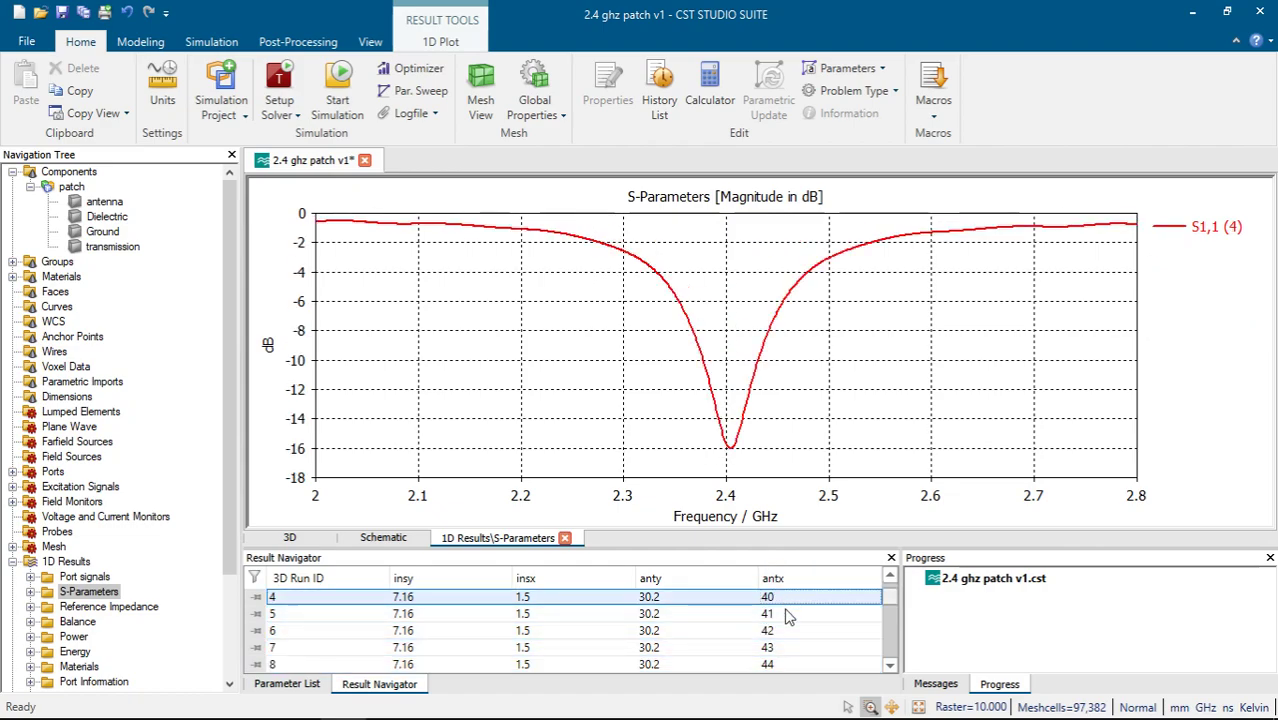
key("Up")
key("Up")
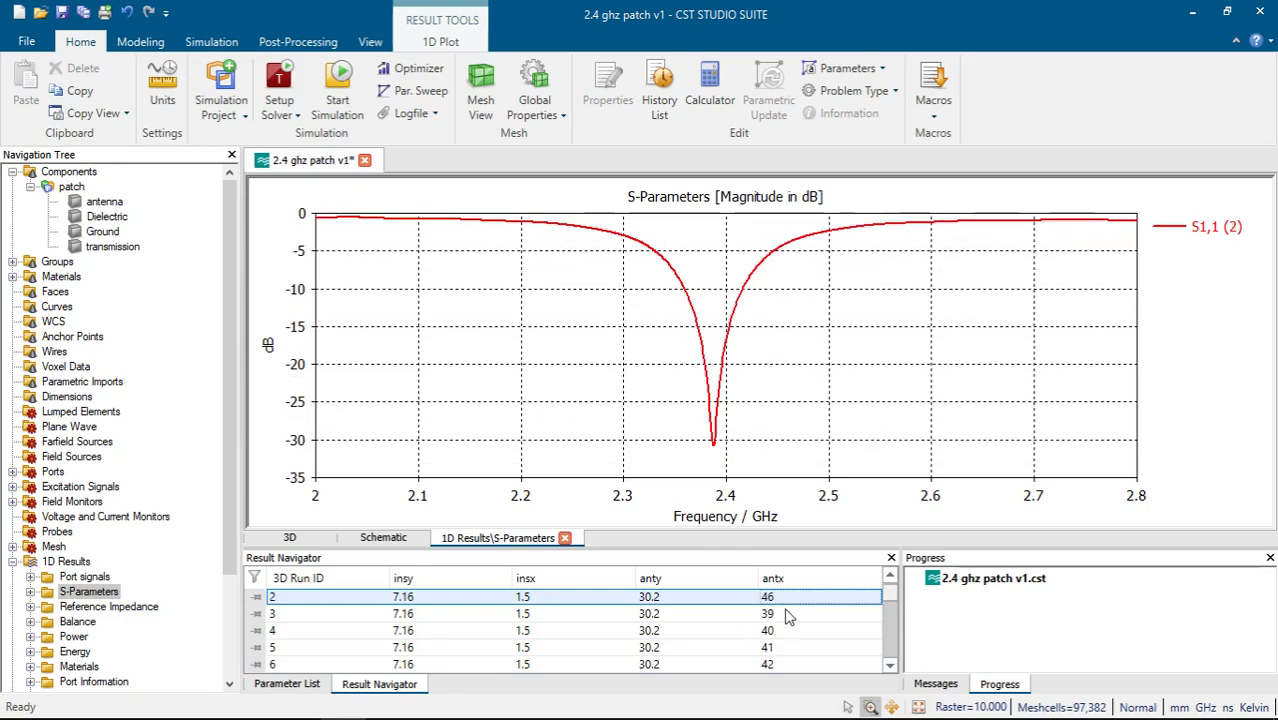
left_click(786, 614)
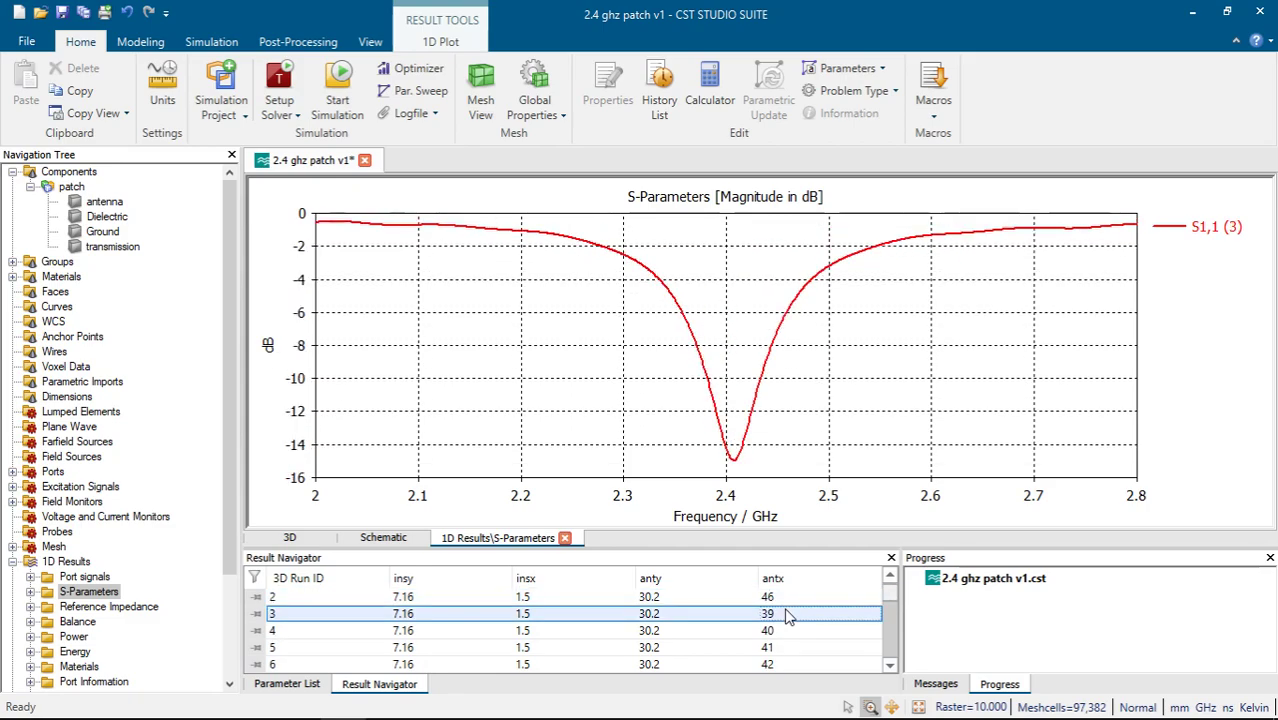
key("Down")
key("Down")
key("Down")
key("Down")
key("Down")
key("Down")
key("Down")
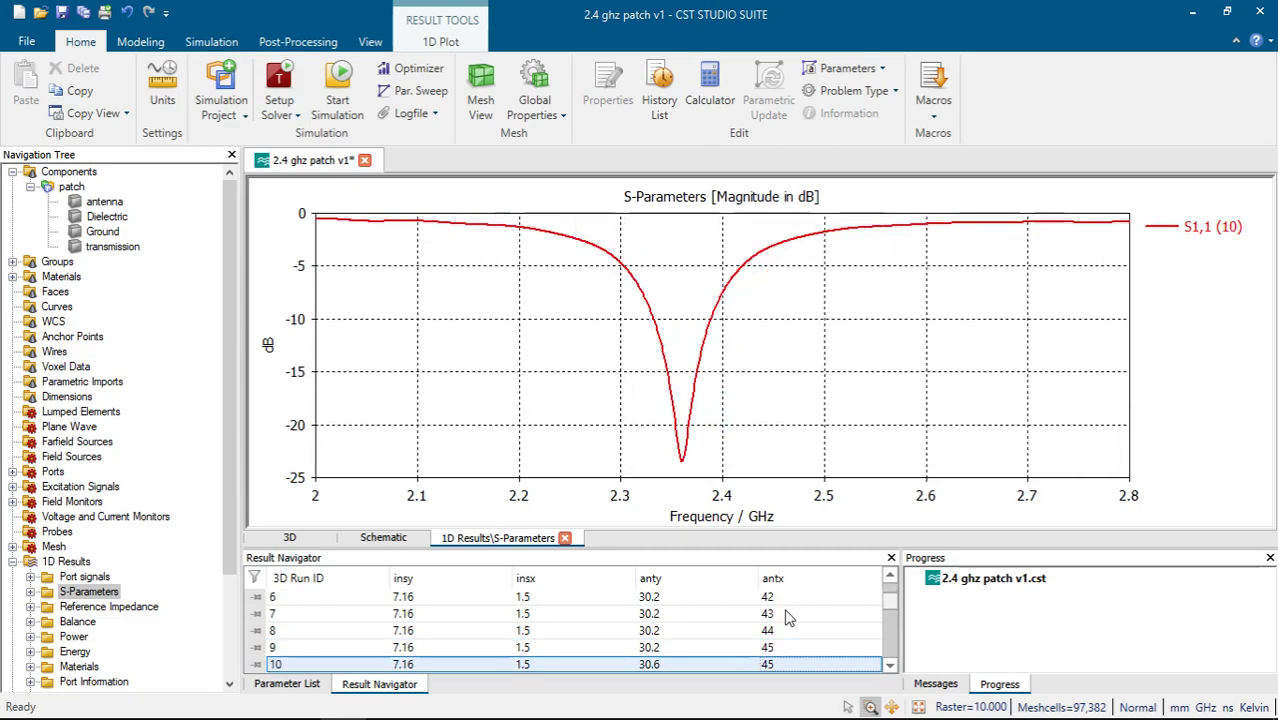
key("Up")
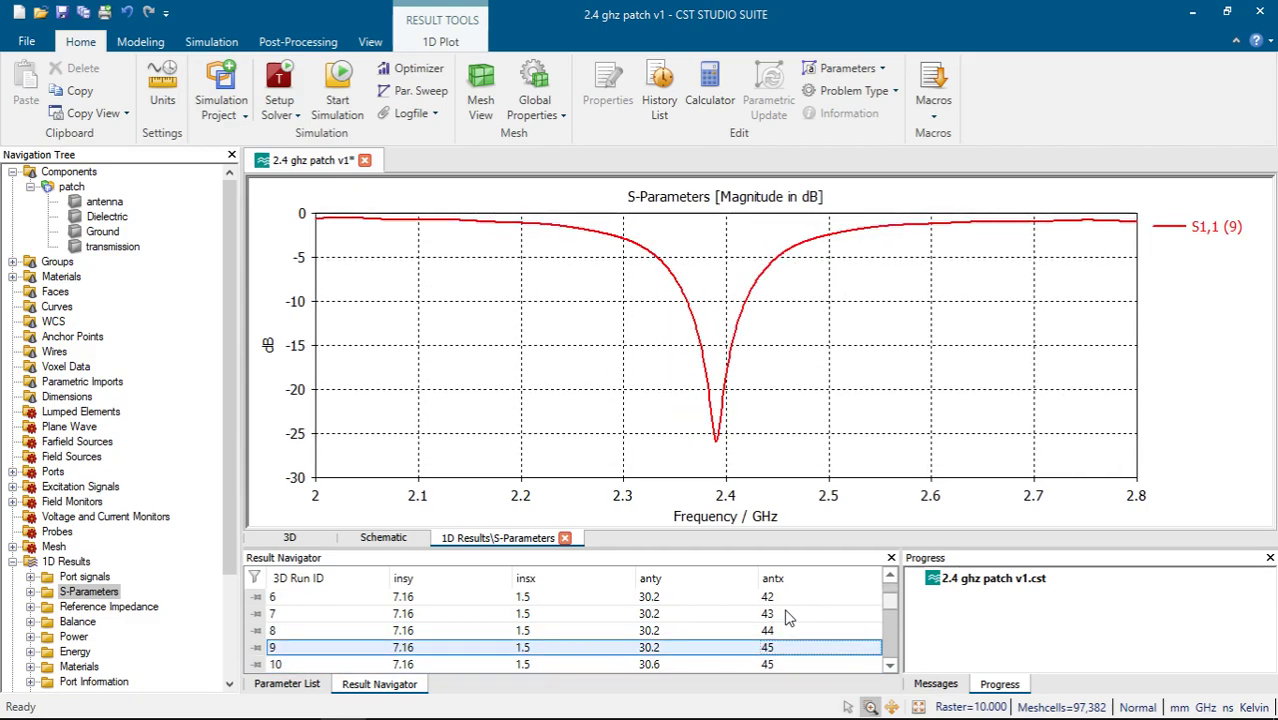
key("Up")
key("Up")
key("Up")
key("Up")
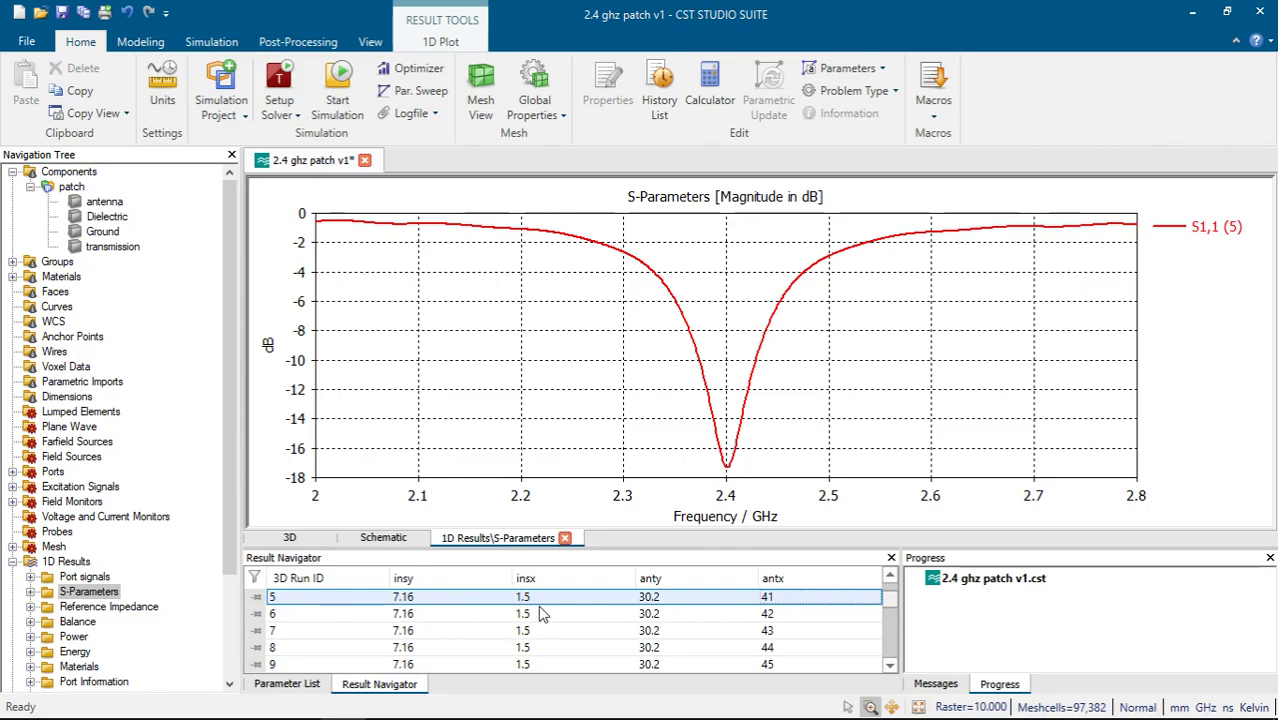
left_click(92, 173)
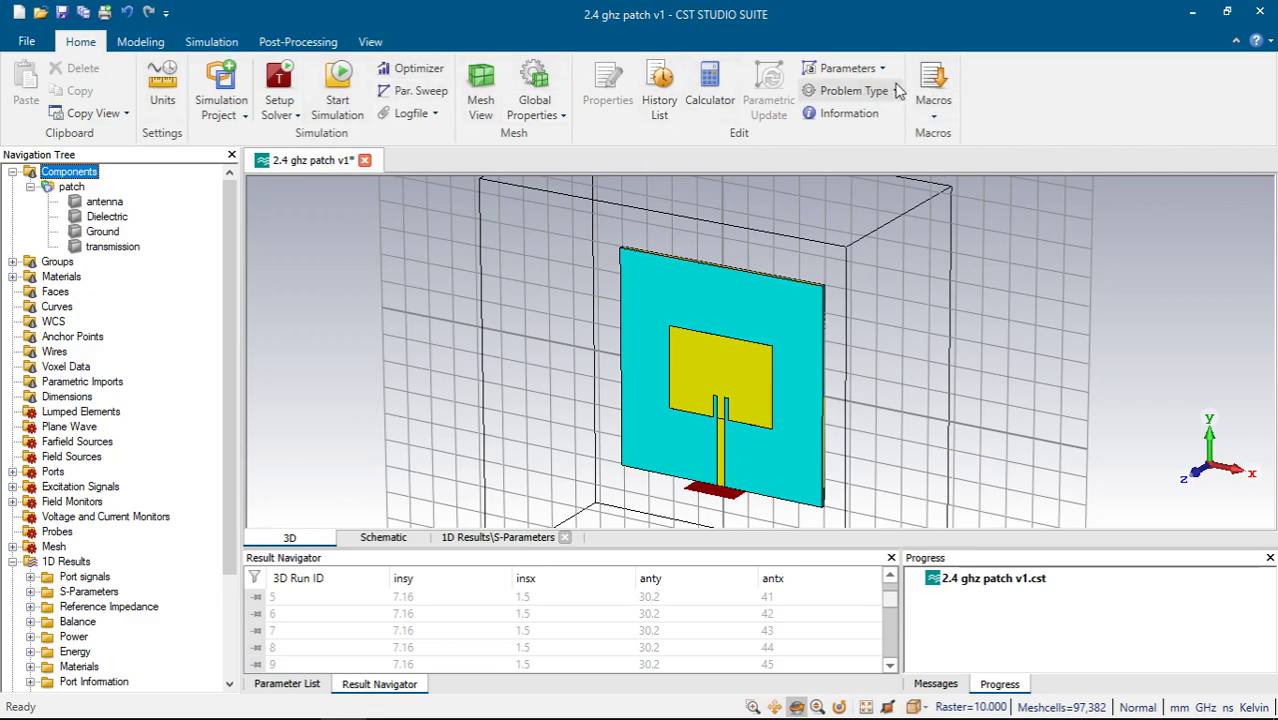
Step: Launch the analytical line impedance calculator macro with the Thin Microstrip geometry
left_click(948, 94)
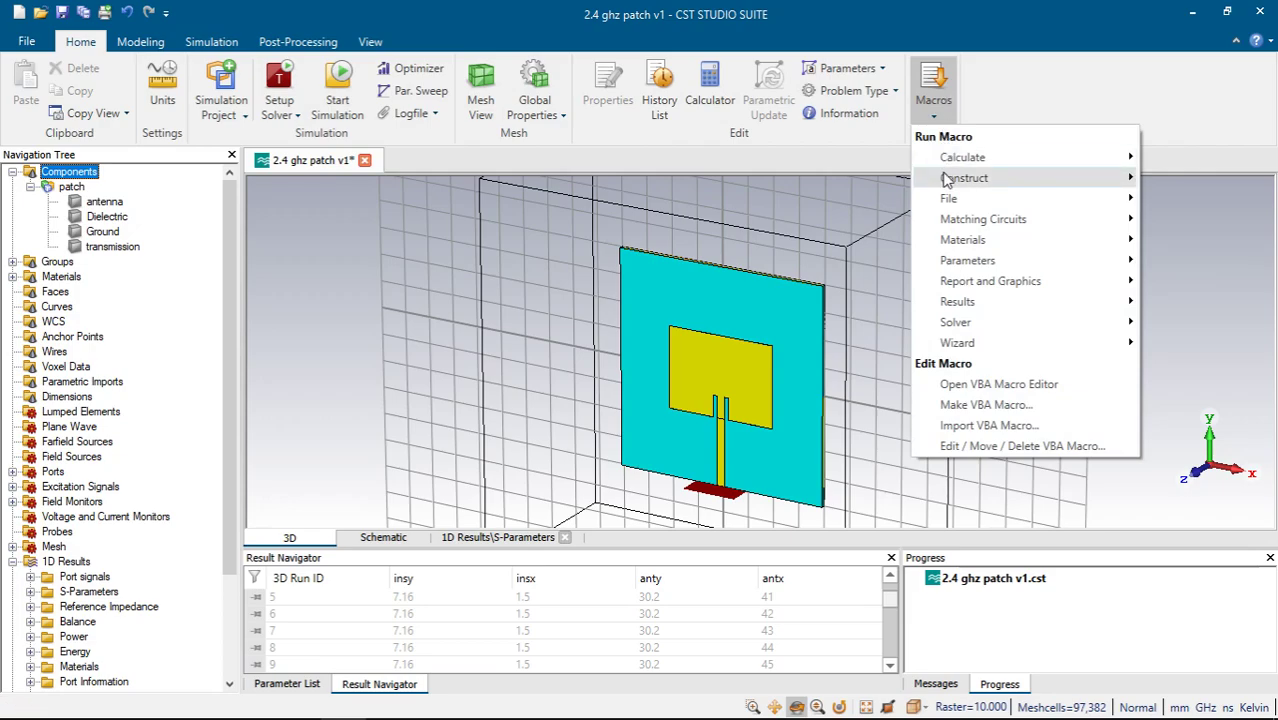
mouse_move(947, 180)
mouse_move(948, 158)
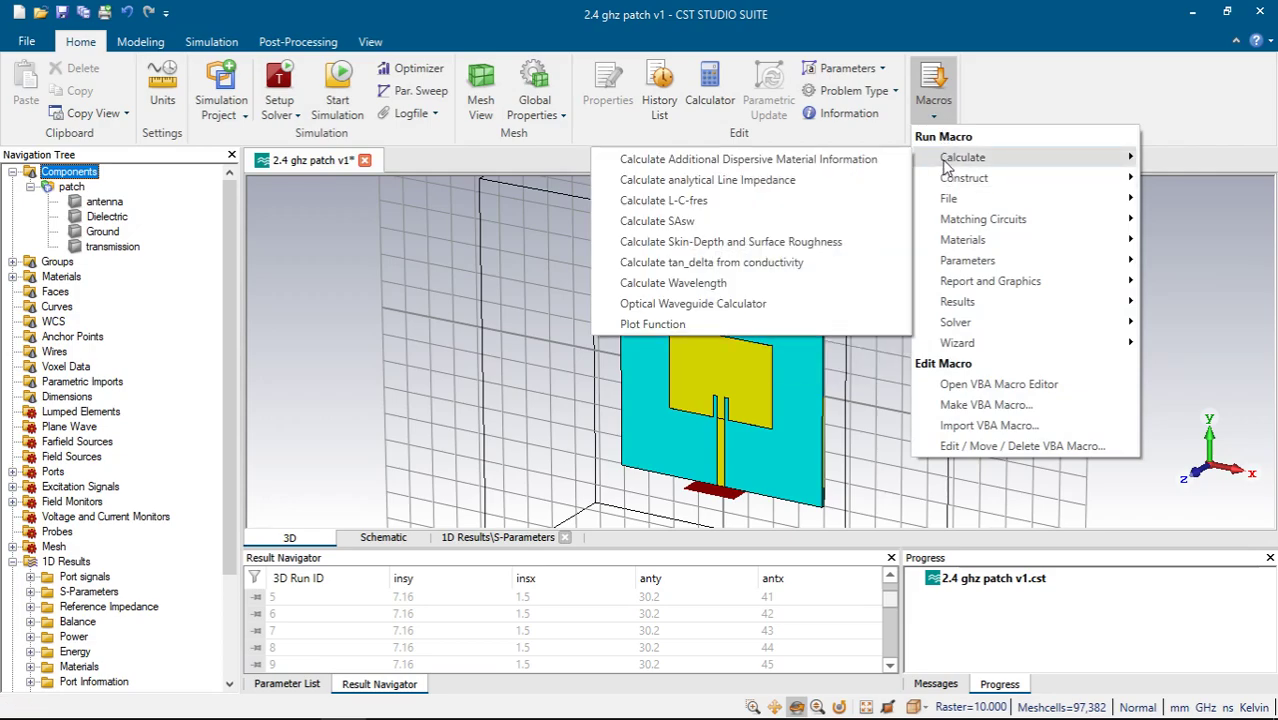
left_click(856, 184)
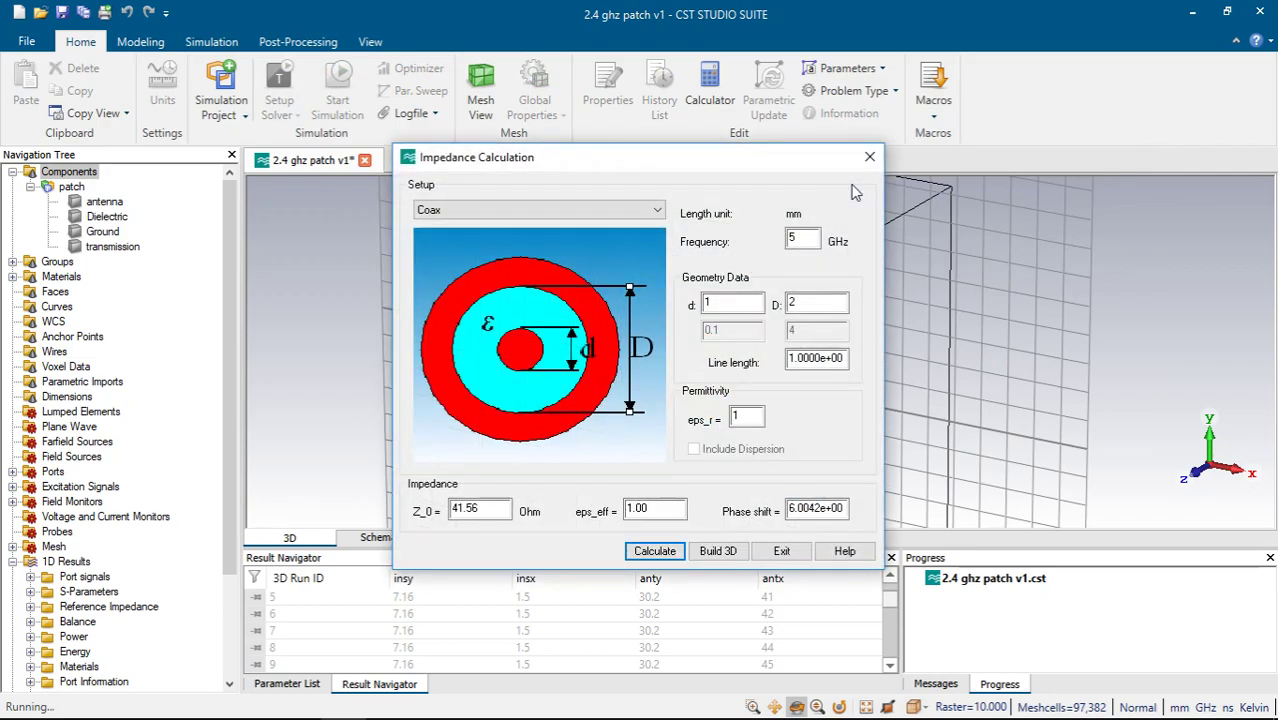
left_click(554, 212)
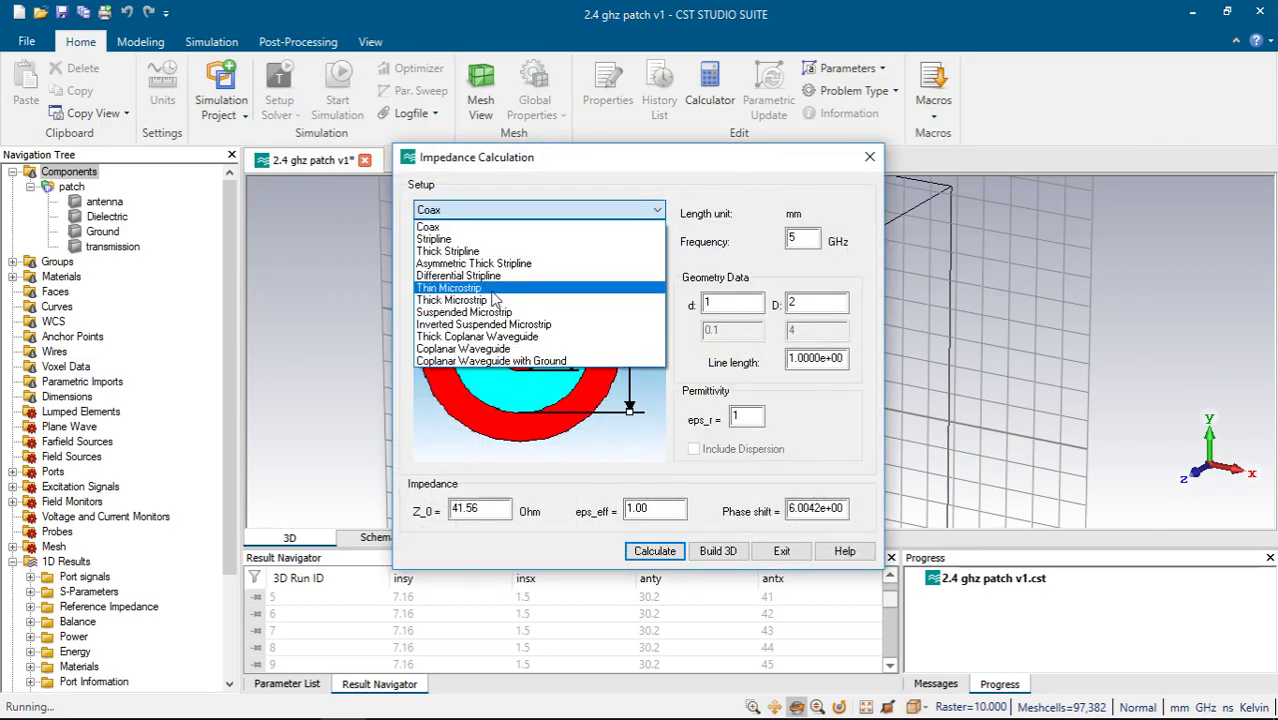
left_click(491, 292)
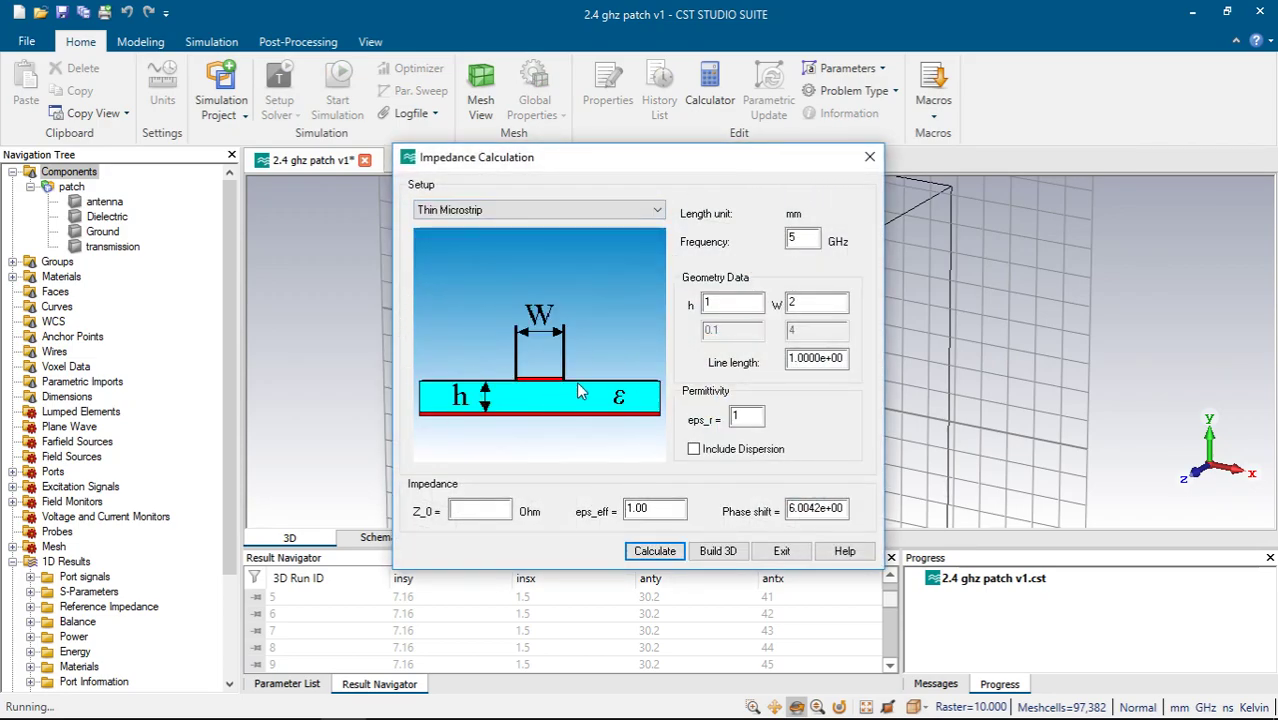
Step: Calculate at 2.4 GHz, h 1.5, W 2, eps_r 4.08 with dispersion: Z_0 63.63 Ohm
double_click(807, 239)
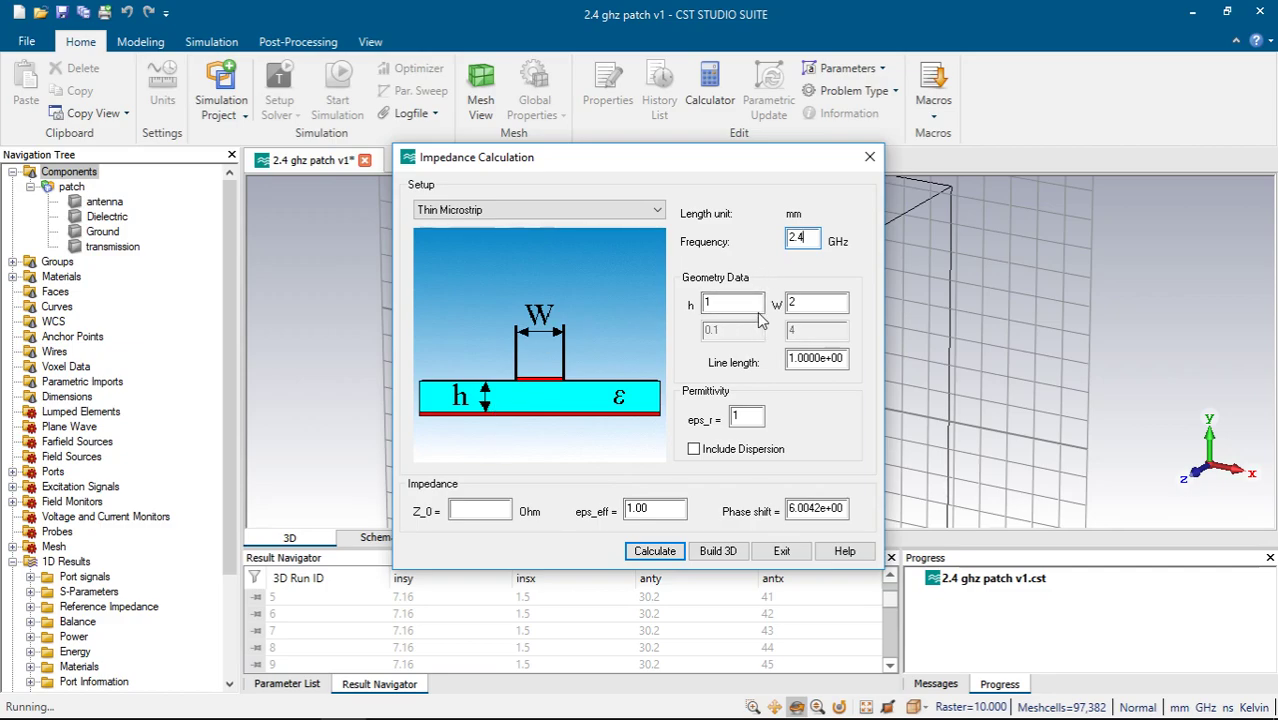
left_click(741, 305)
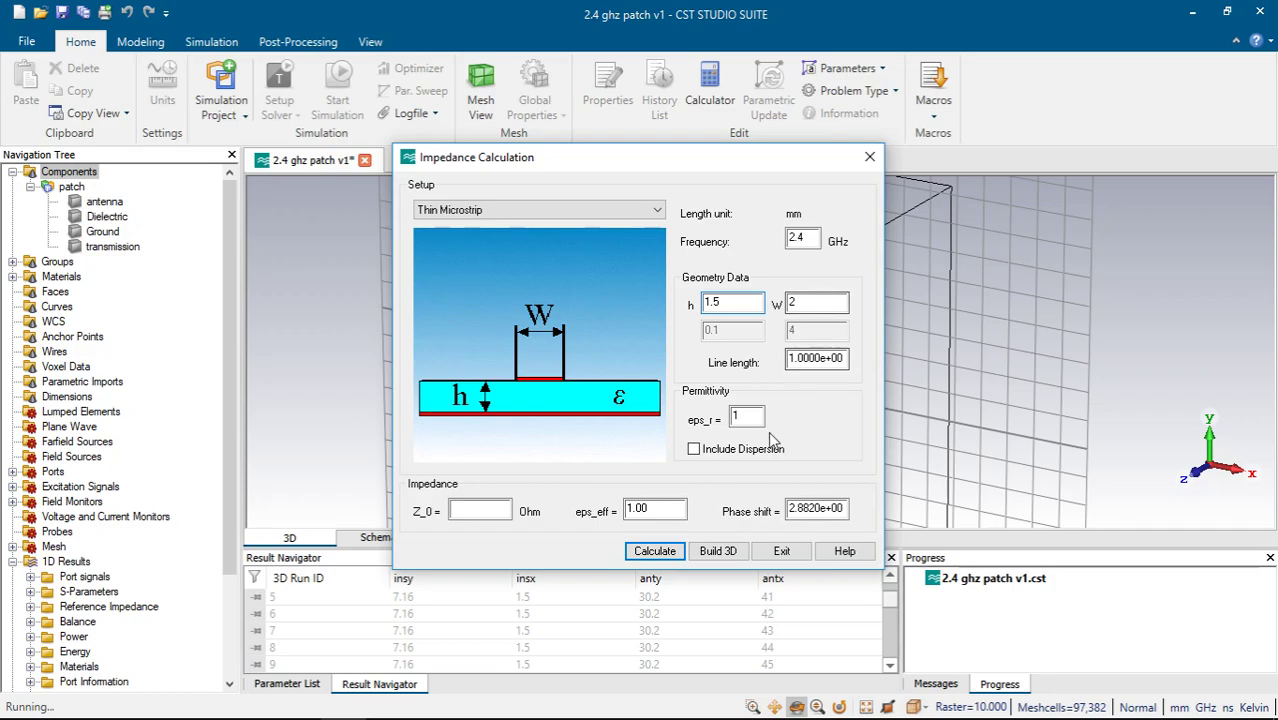
double_click(752, 416)
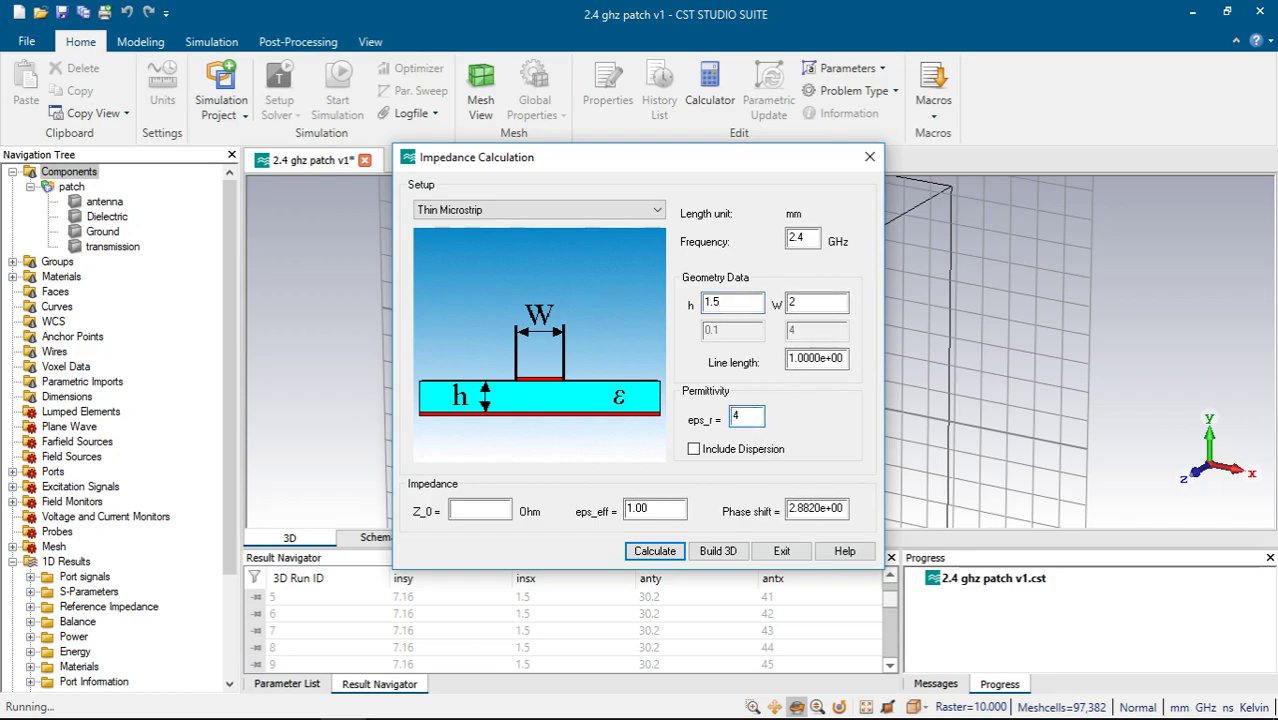
left_click(730, 450)
double_click(805, 303)
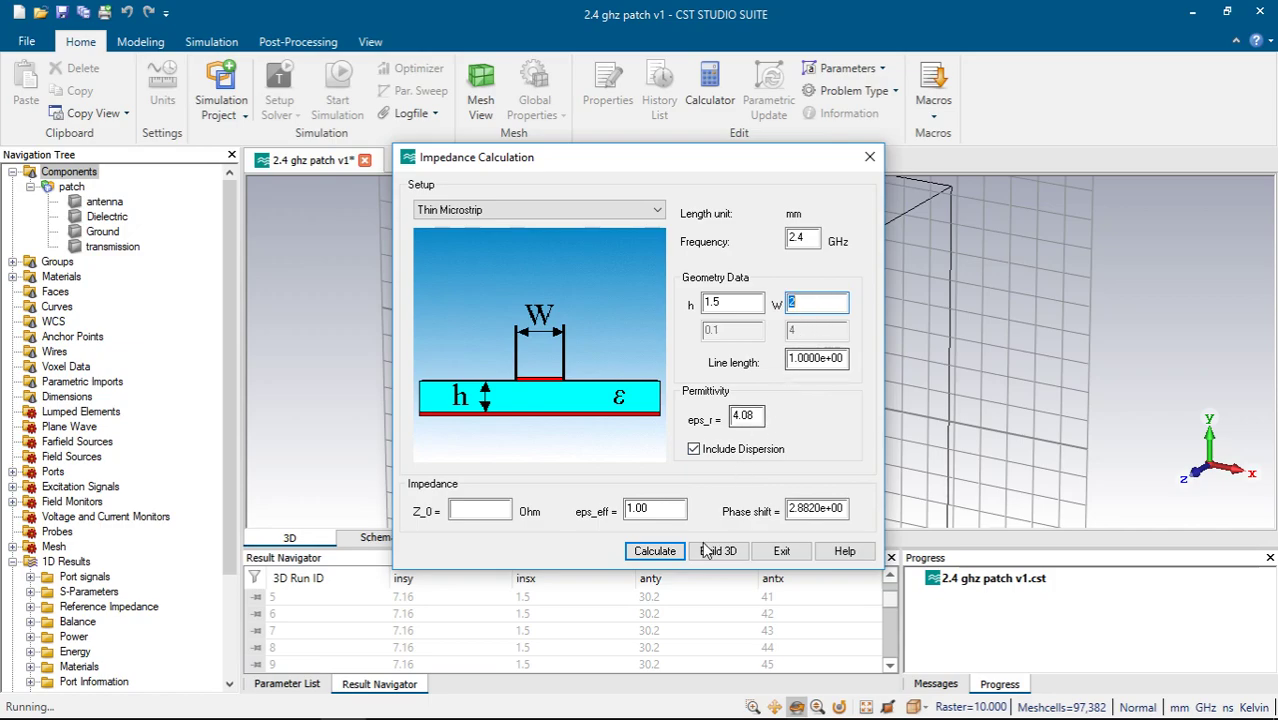
left_click(655, 551)
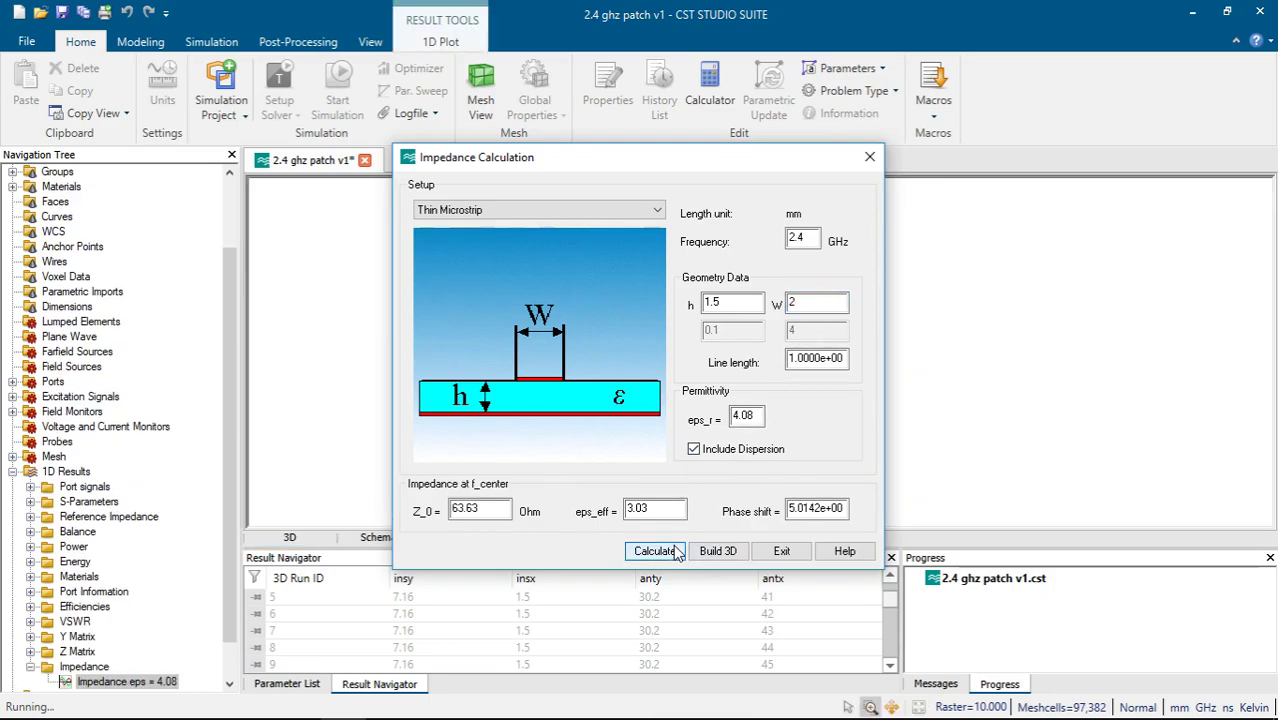
Step: Widen the line width W to 2.9 and recalculate, giving Z_0 51.68 Ohm
left_click_drag(478, 512, 443, 511)
left_click(505, 512)
double_click(809, 300)
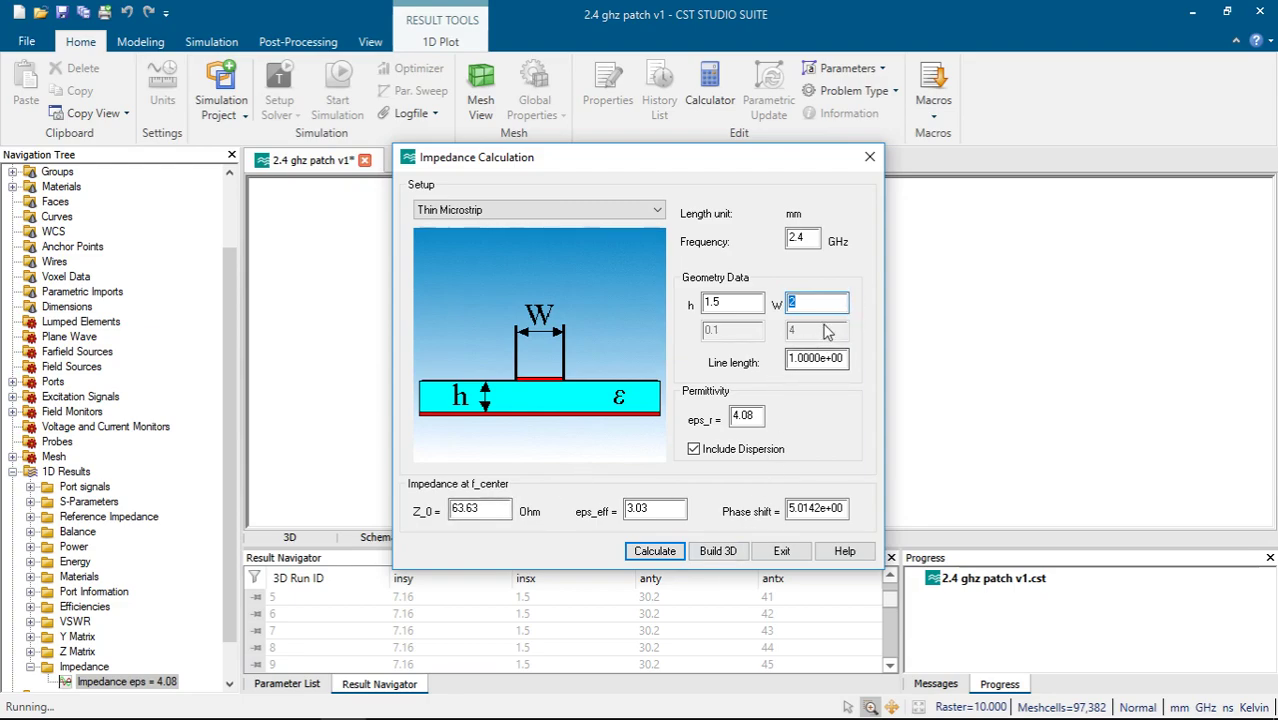
type("2.9")
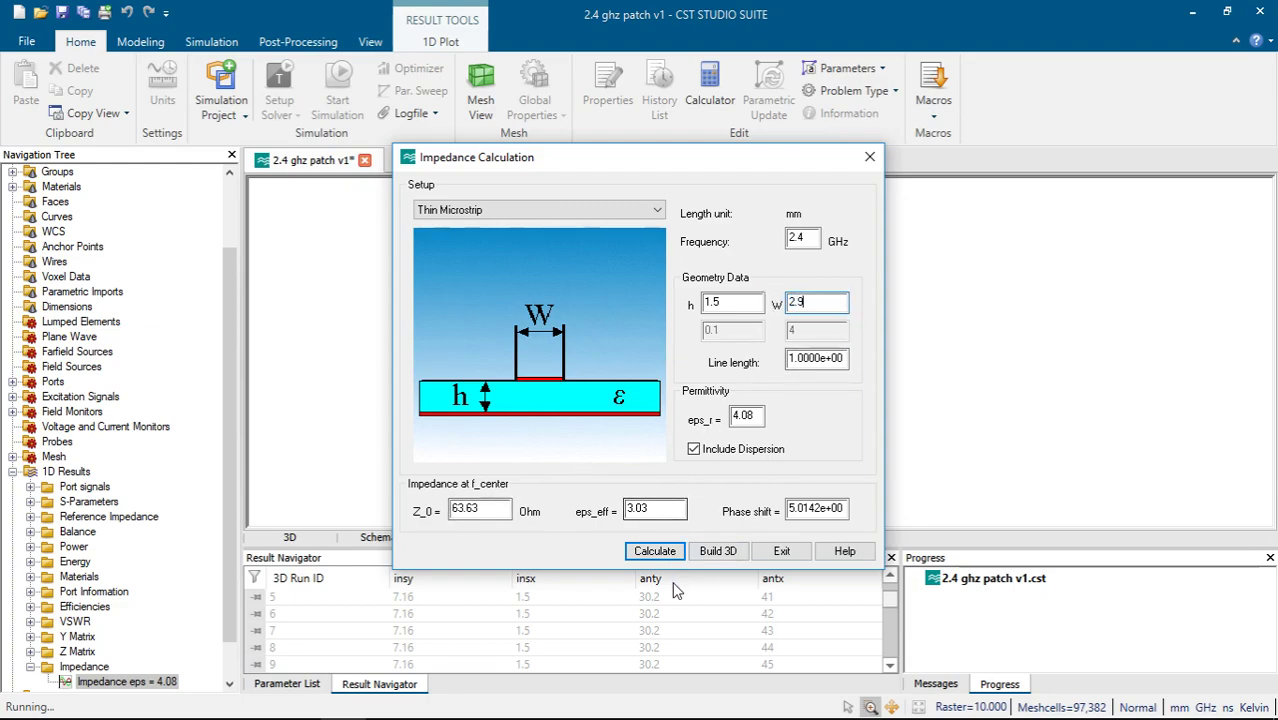
left_click(655, 551)
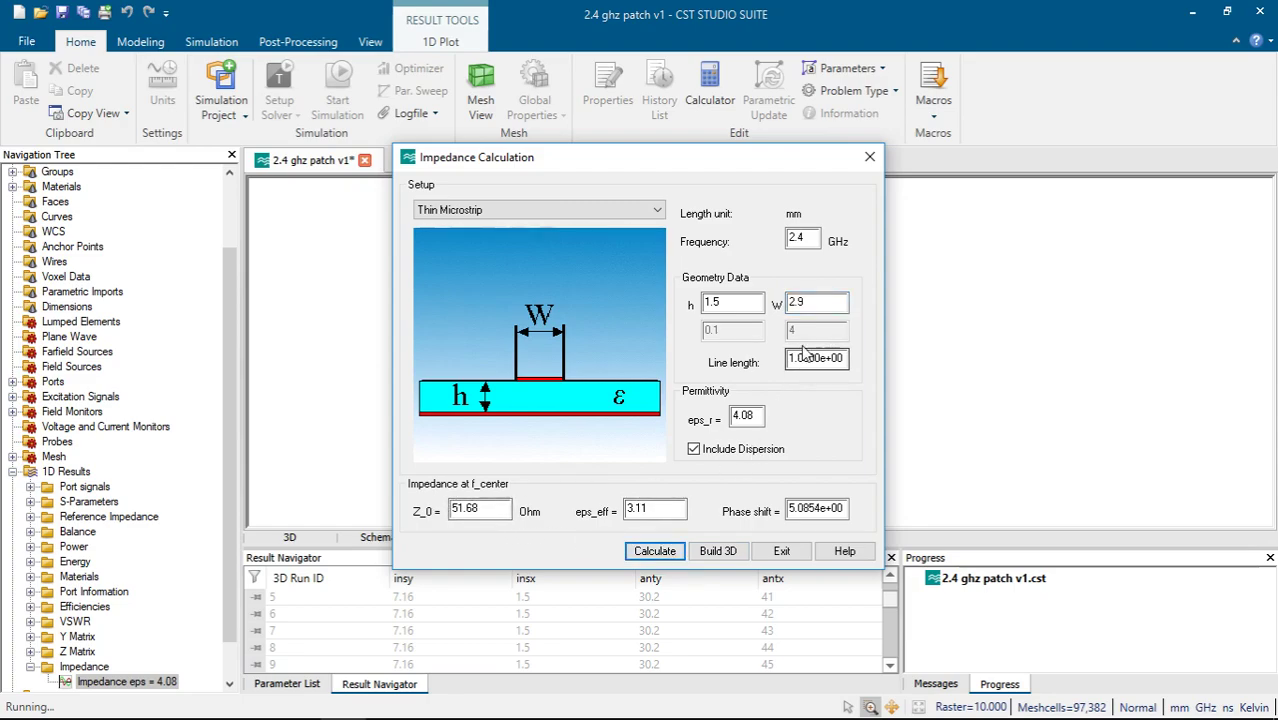
Step: Close the impedance calculator and scroll the parameter list to trx 2.98
left_click(781, 551)
left_click(287, 685)
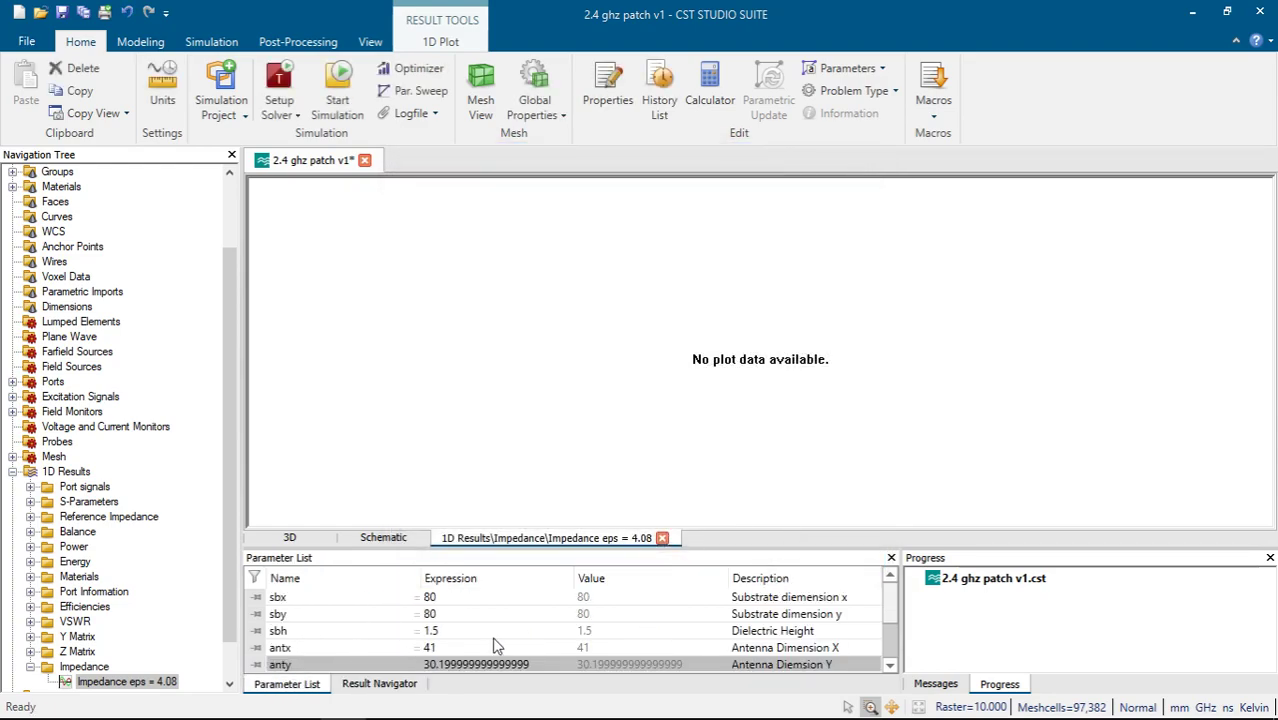
scroll(490, 647, "down", 2)
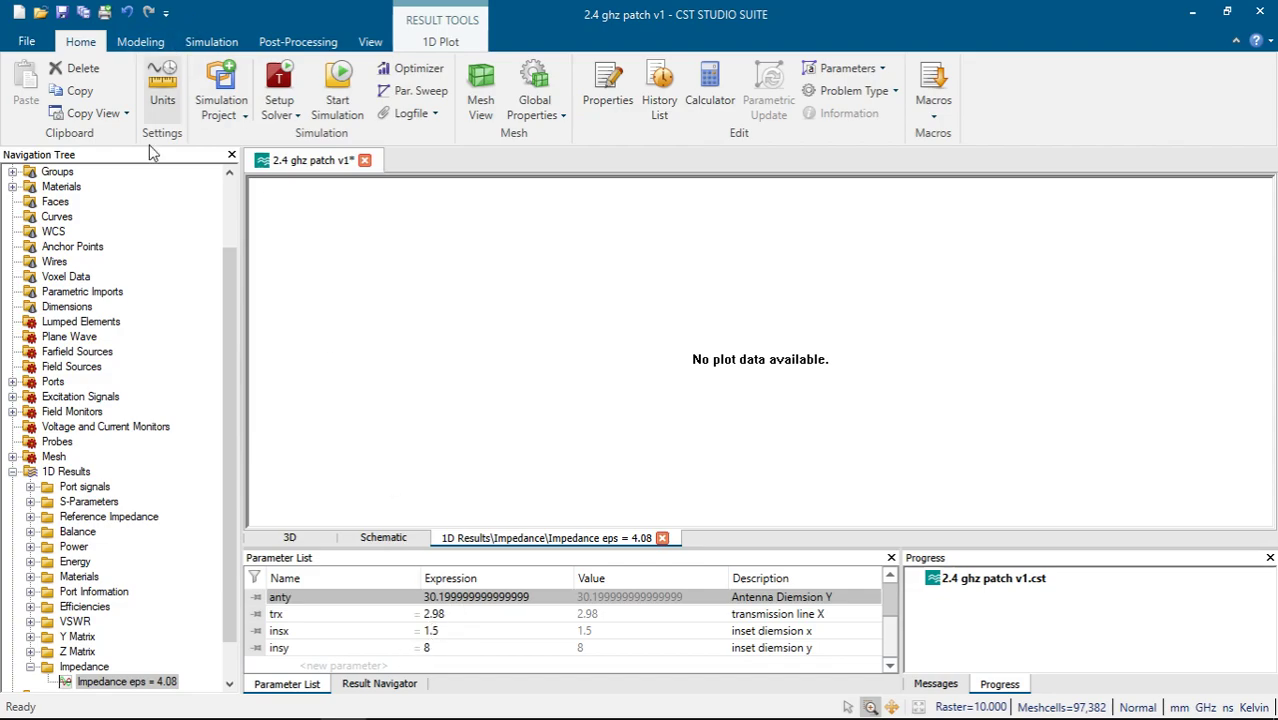
Step: Relaunch the line impedance calculator macro and set the frequency to 2.4 GHz
left_click_drag(229, 271, 232, 200)
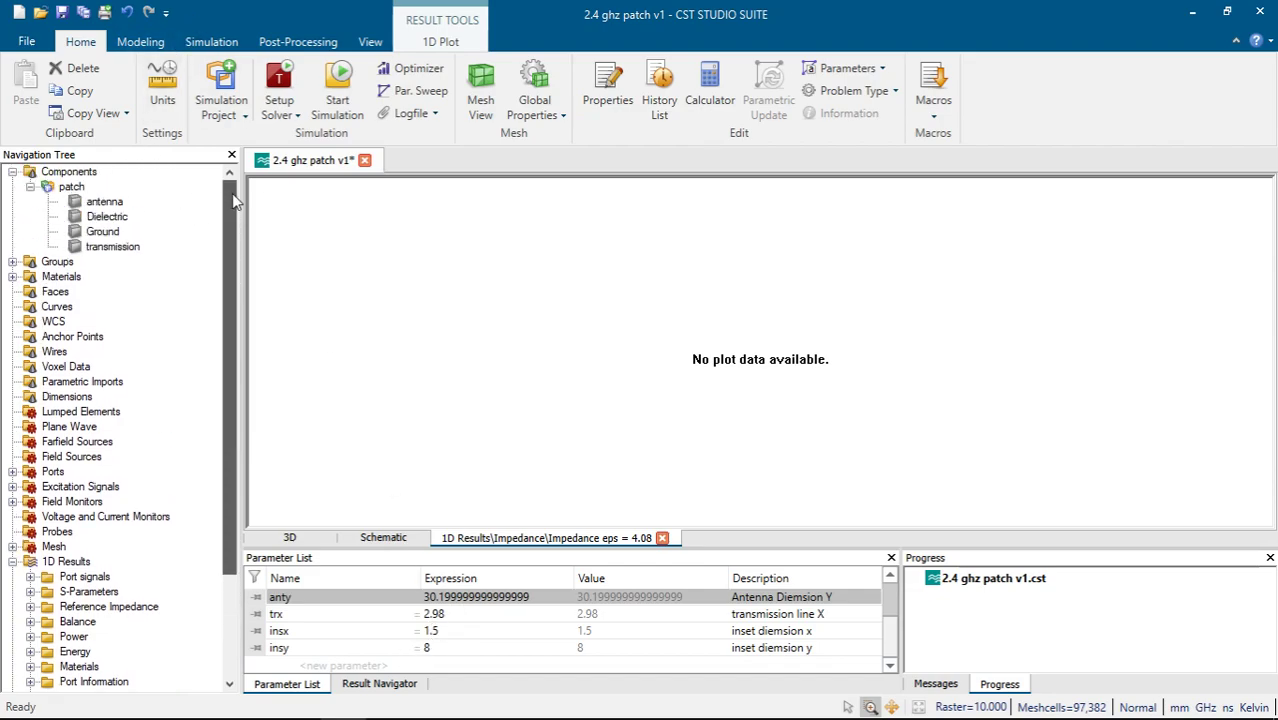
left_click(385, 684)
left_click(300, 684)
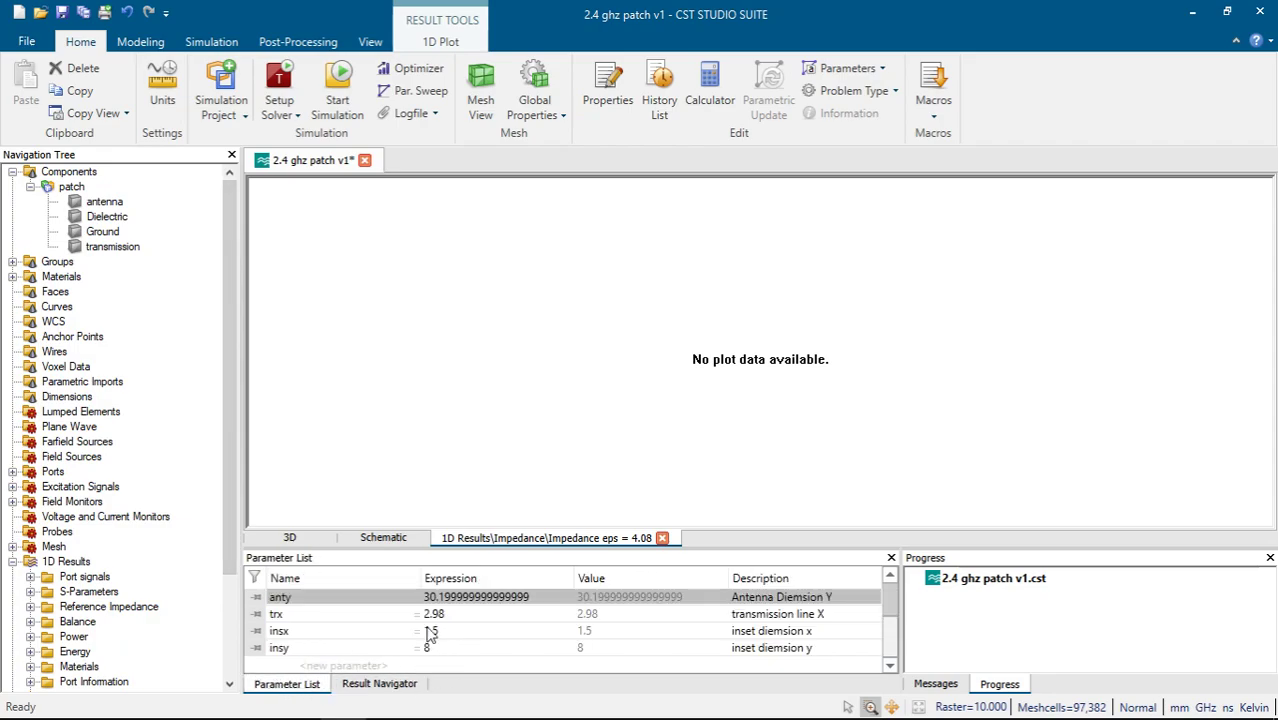
left_click(932, 90)
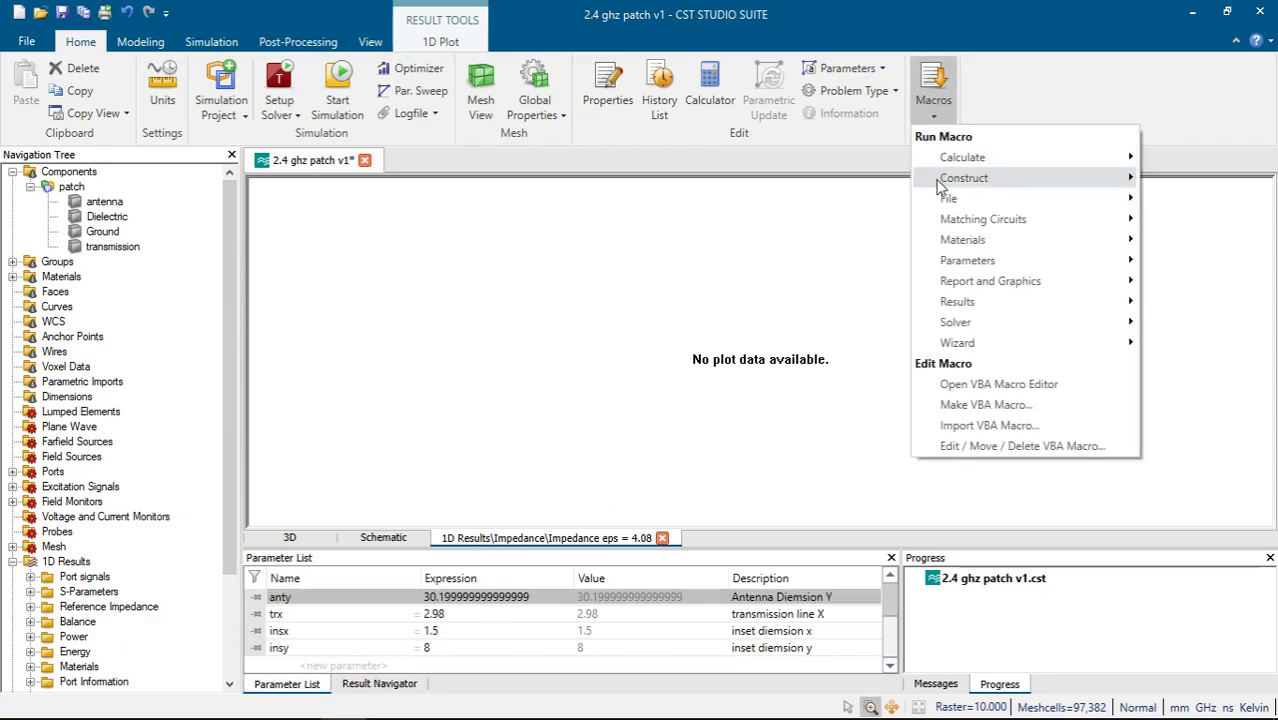
mouse_move(945, 157)
left_click(829, 180)
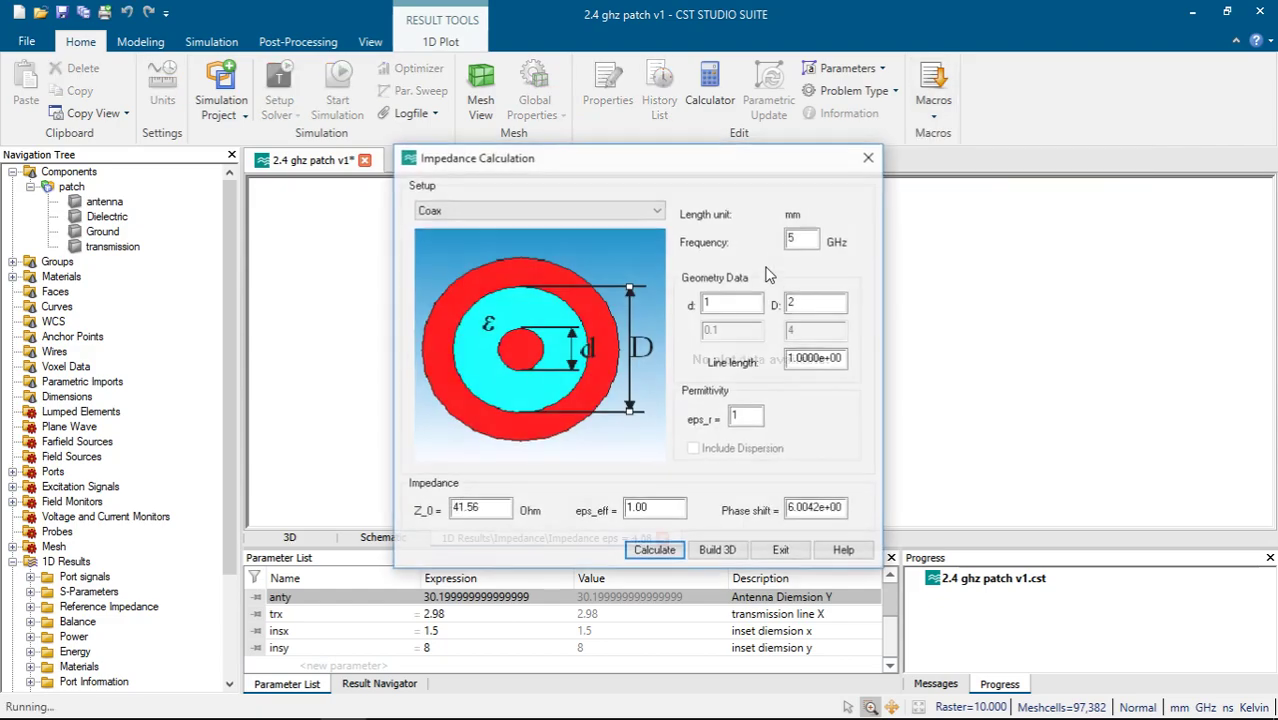
type("2")
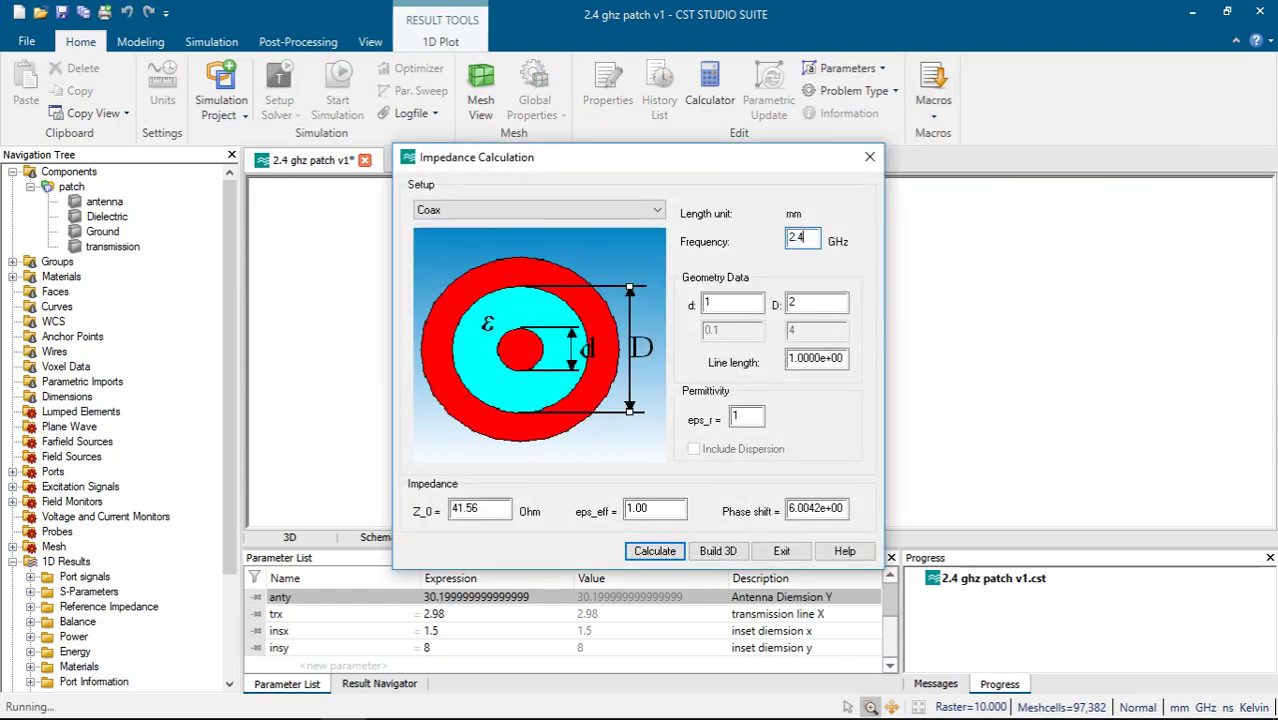
type(".4")
left_click(714, 313)
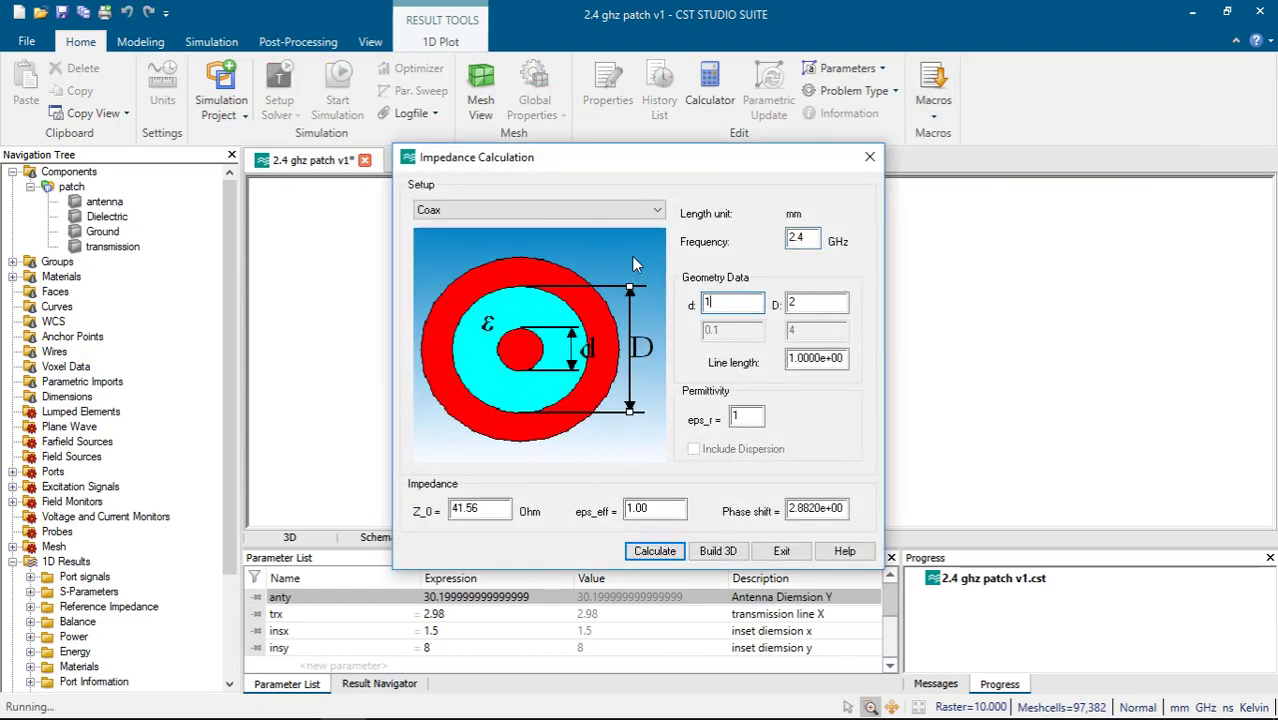
Step: Compute a thin microstrip with h 1.5, W 2.98, eps_r 4.08 and dispersion: Z_0 50.84 Ohm
left_click(608, 211)
left_click(685, 300)
double_click(713, 302)
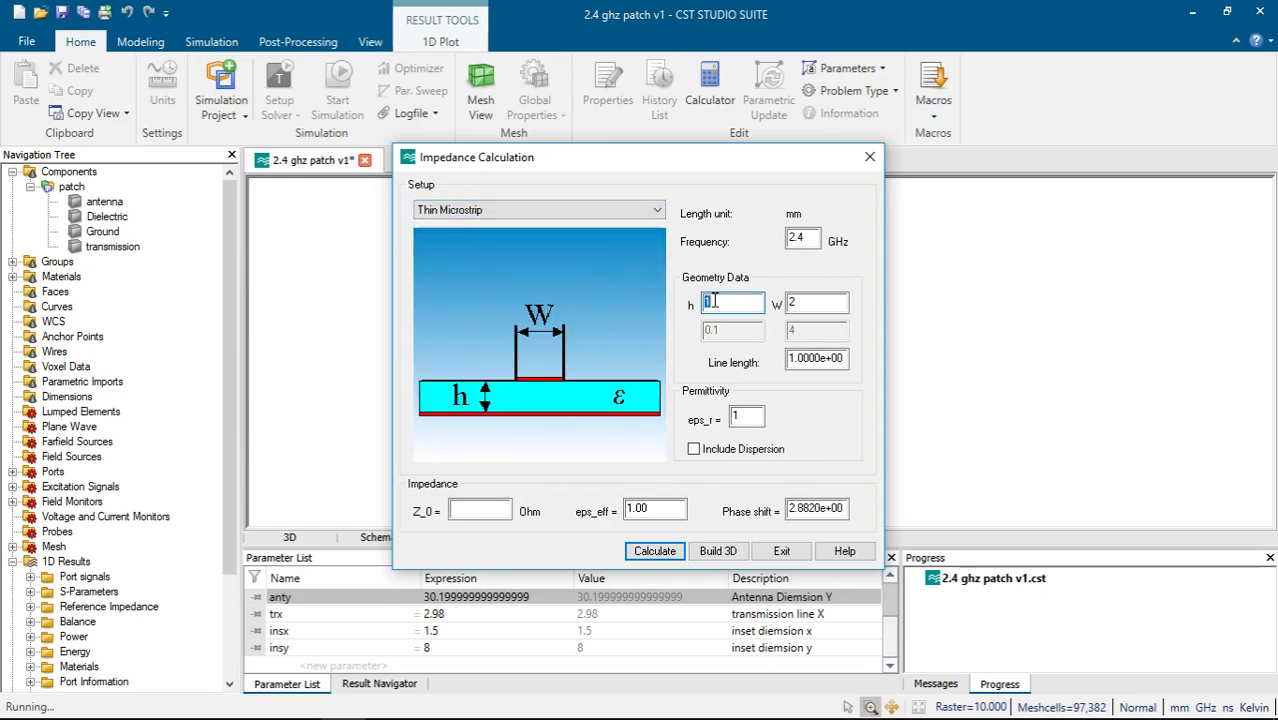
type("1.5")
double_click(818, 301)
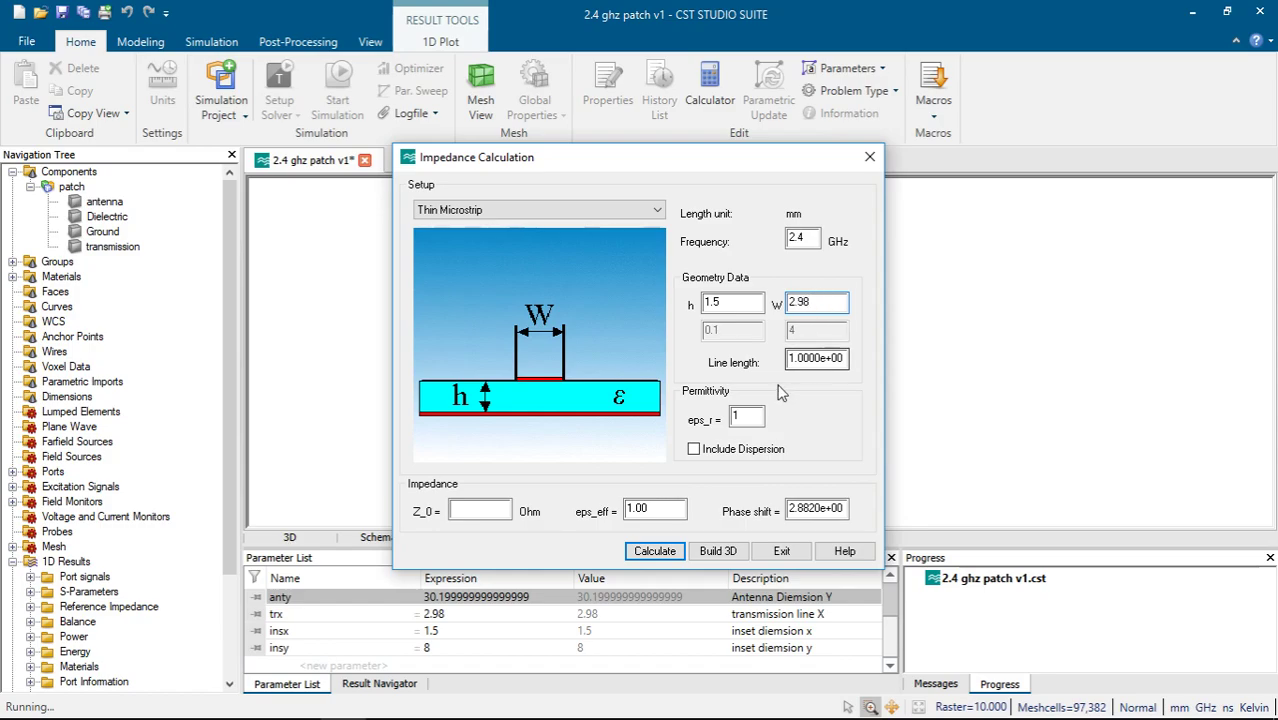
double_click(746, 416)
type("4.08")
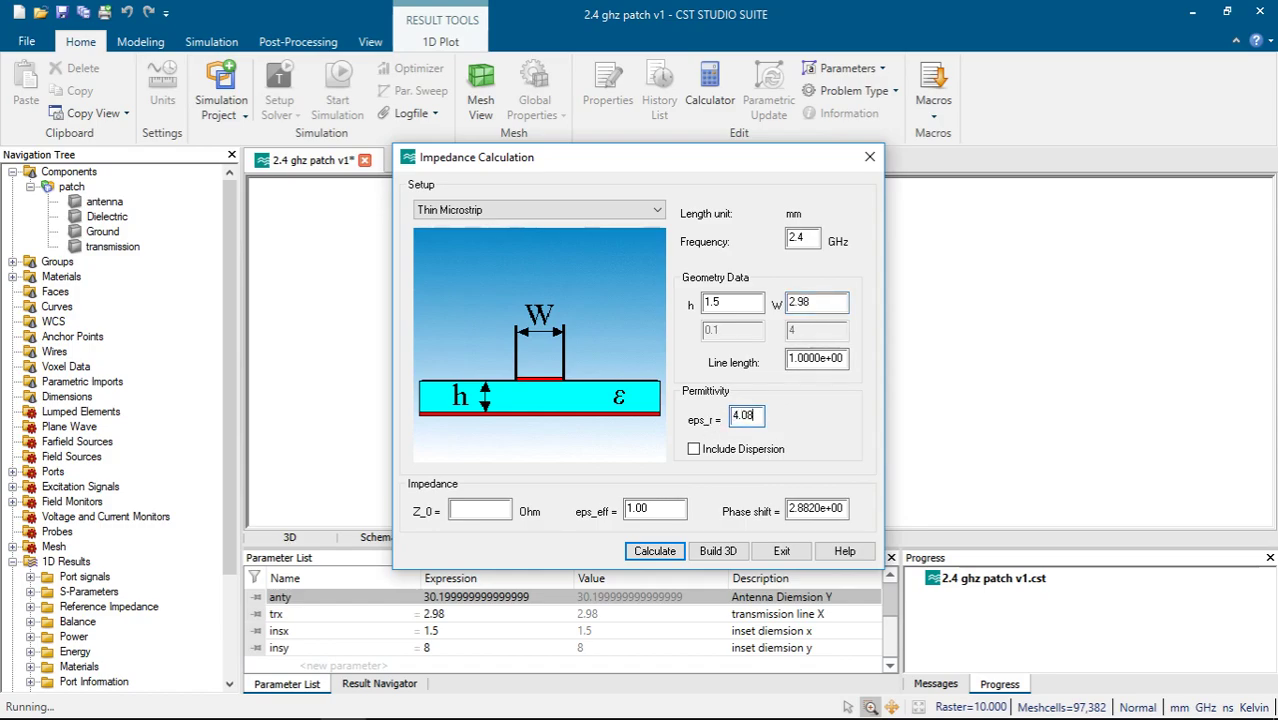
left_click(708, 452)
left_click(654, 551)
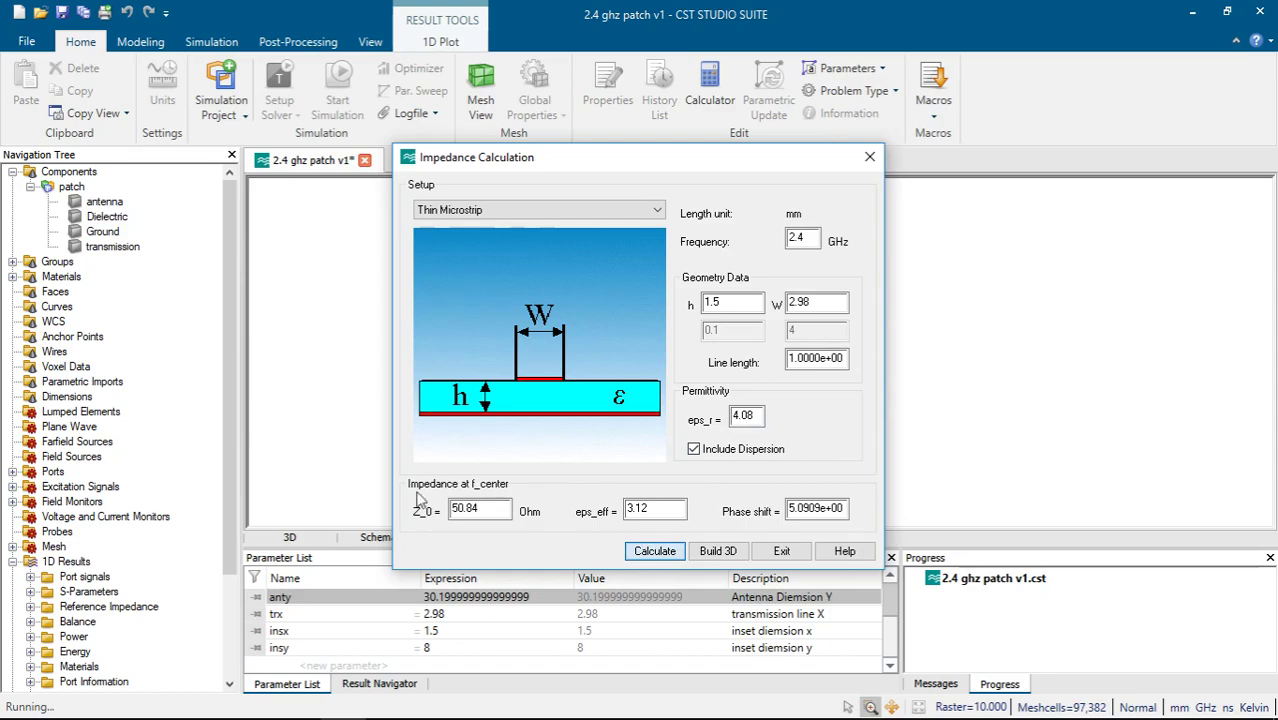
left_click(779, 551)
Step: Show the 3D patch model and zoom in on the inset feed
left_click(82, 176)
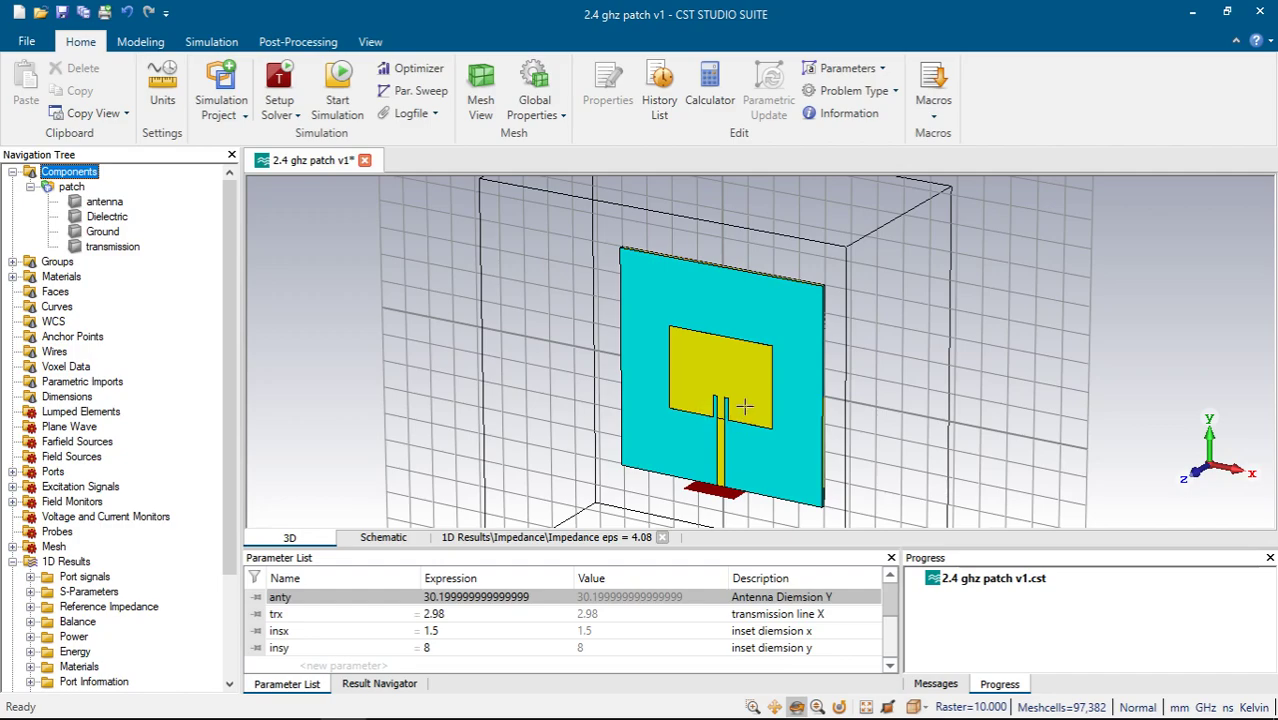
scroll(743, 413, "up", 5)
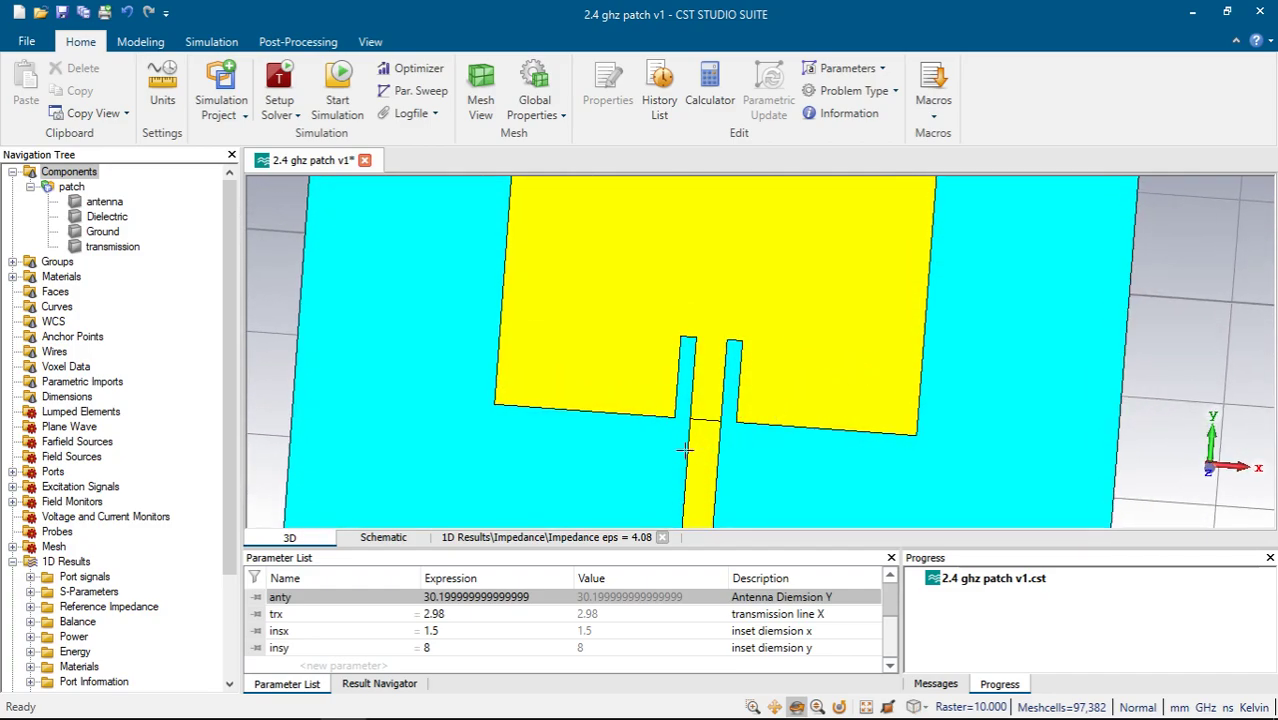
left_click(418, 91)
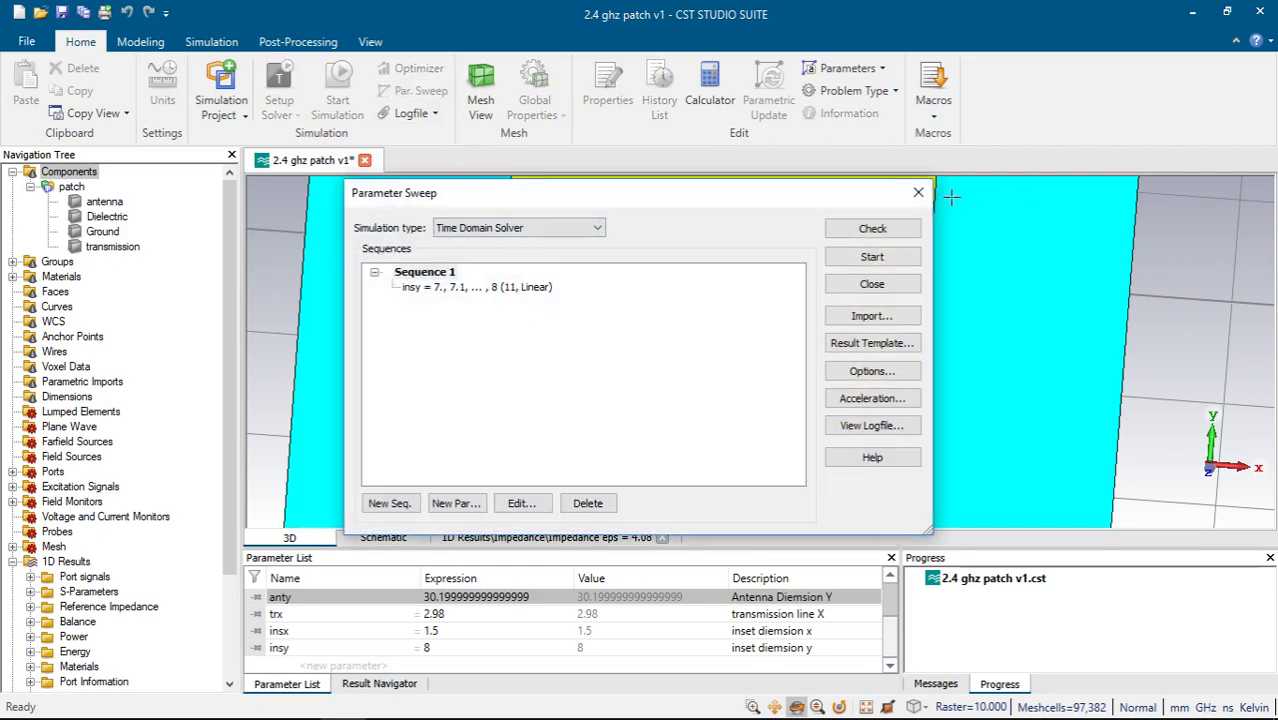
left_click(918, 193)
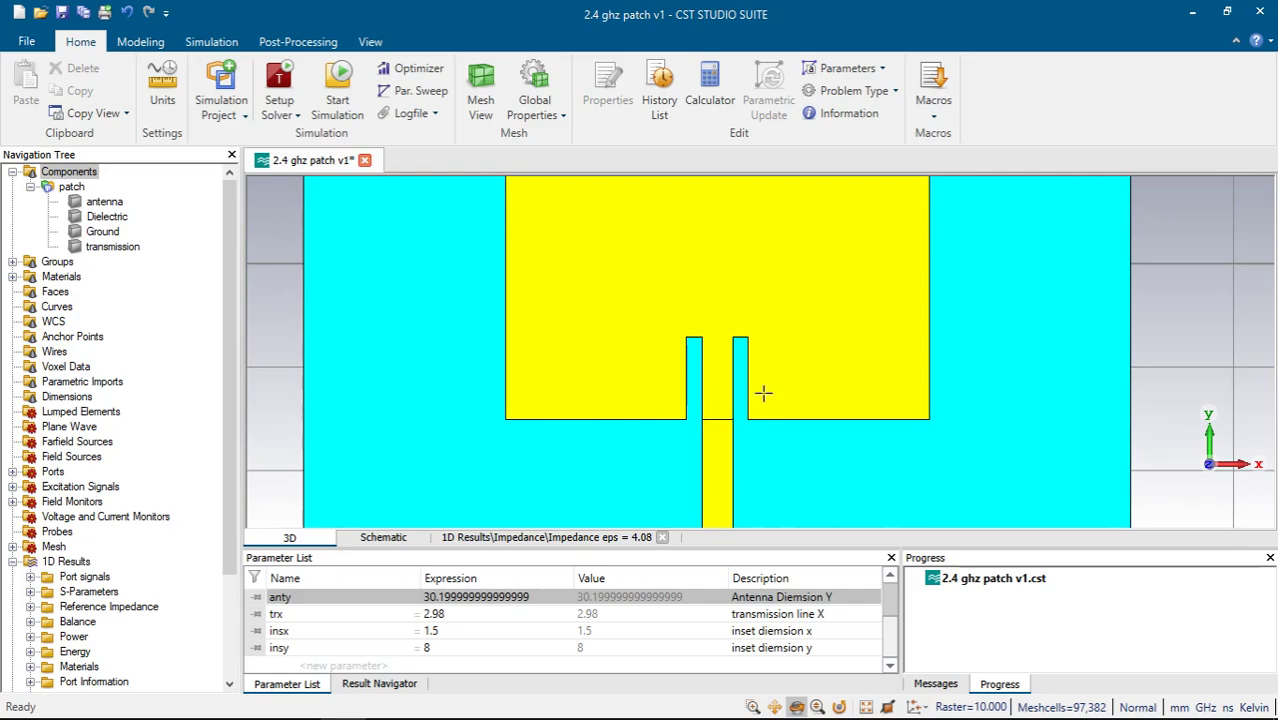
mouse_move(740, 398)
left_mouse_down()
mouse_move(653, 434)
mouse_move(741, 400)
left_mouse_up()
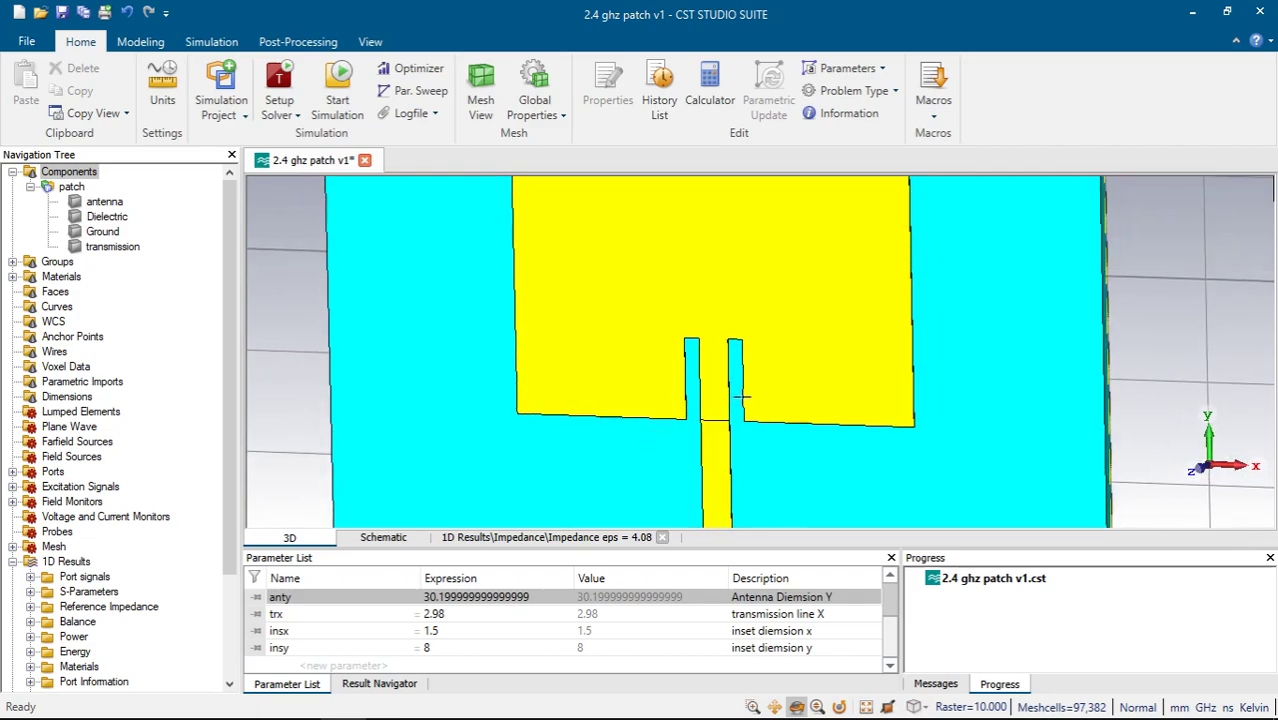
Step: Plot the S1,1 curve for sweep run 13 (insx 1), dipping about −12.7 dB near 2.37 GHz
left_click(379, 683)
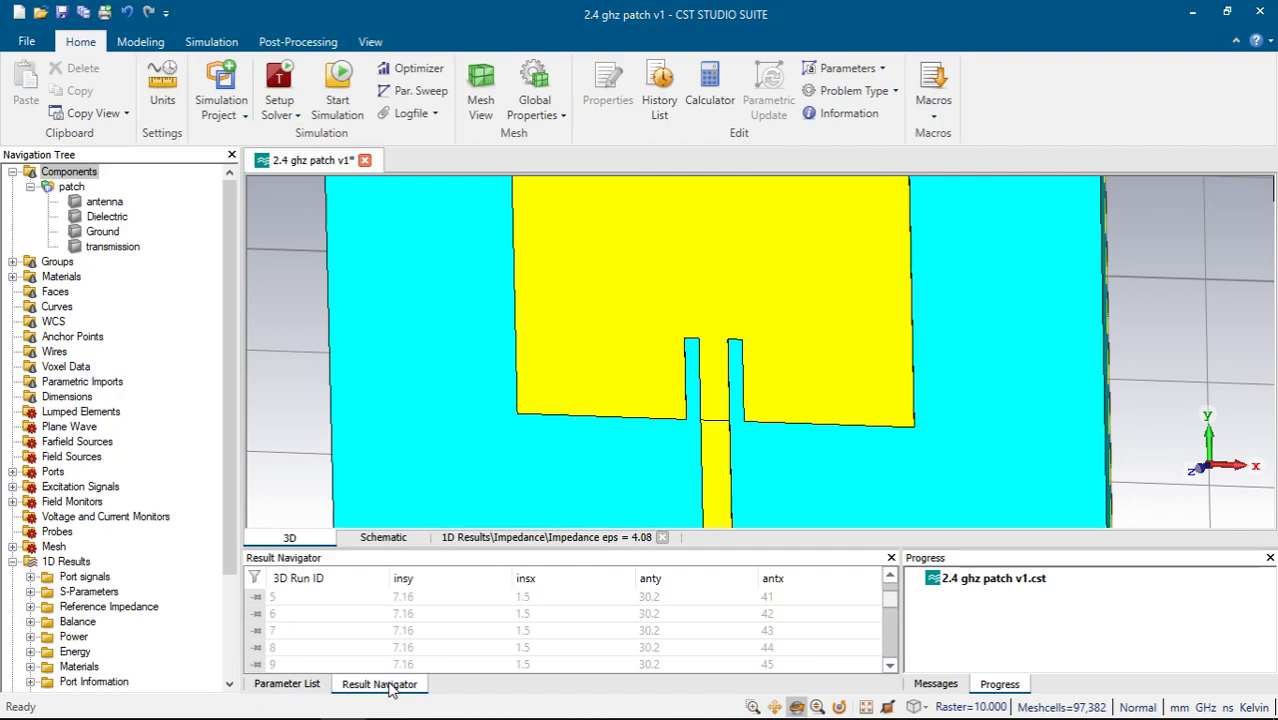
left_click(104, 592)
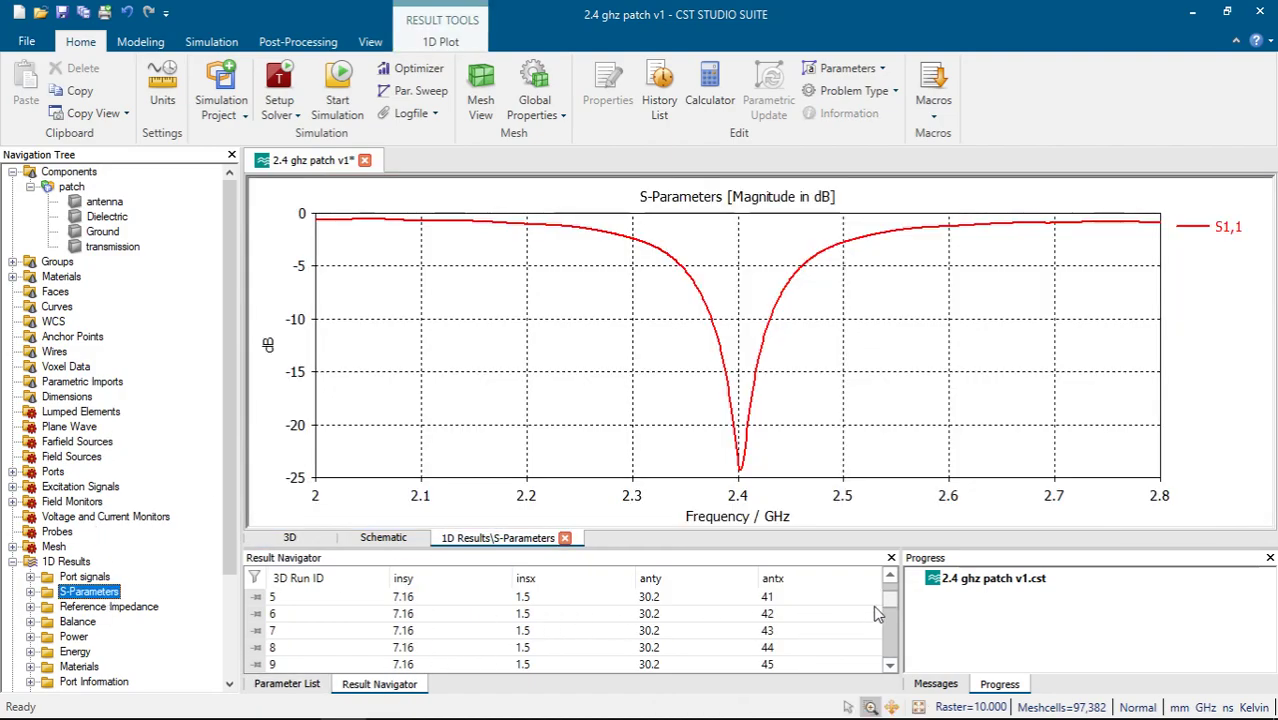
left_click(746, 598)
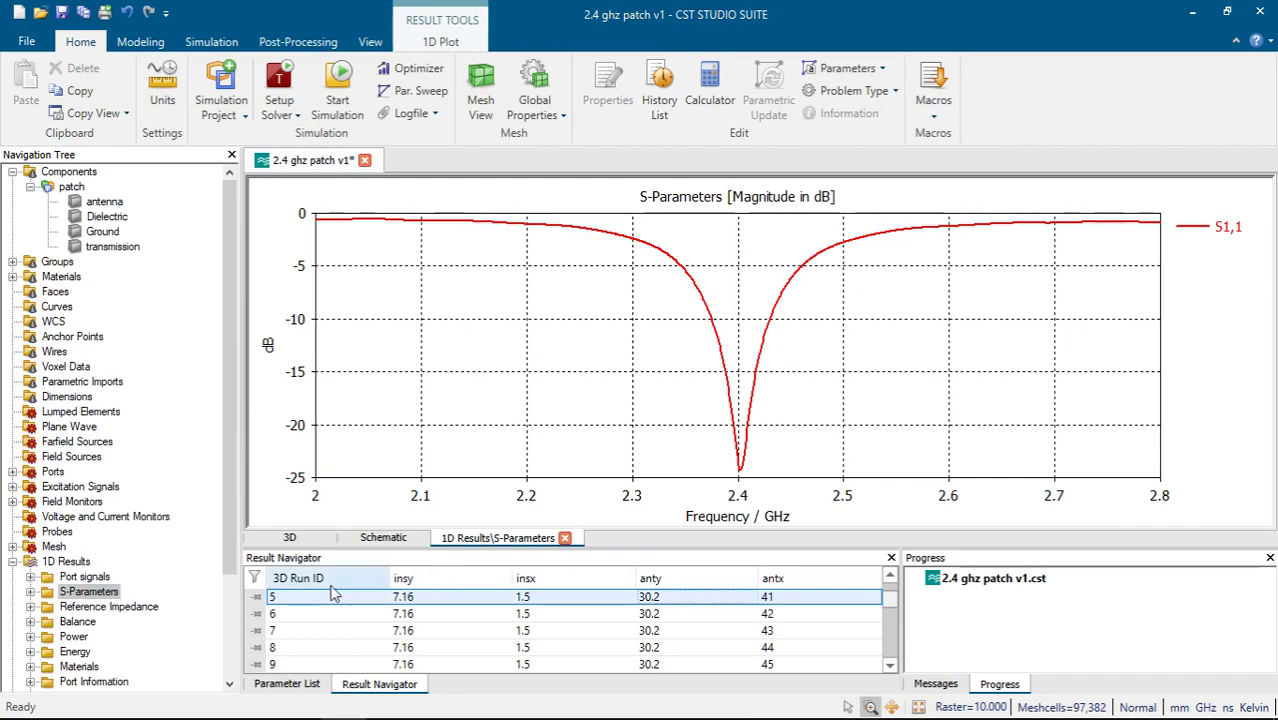
scroll(585, 630, "down", 2)
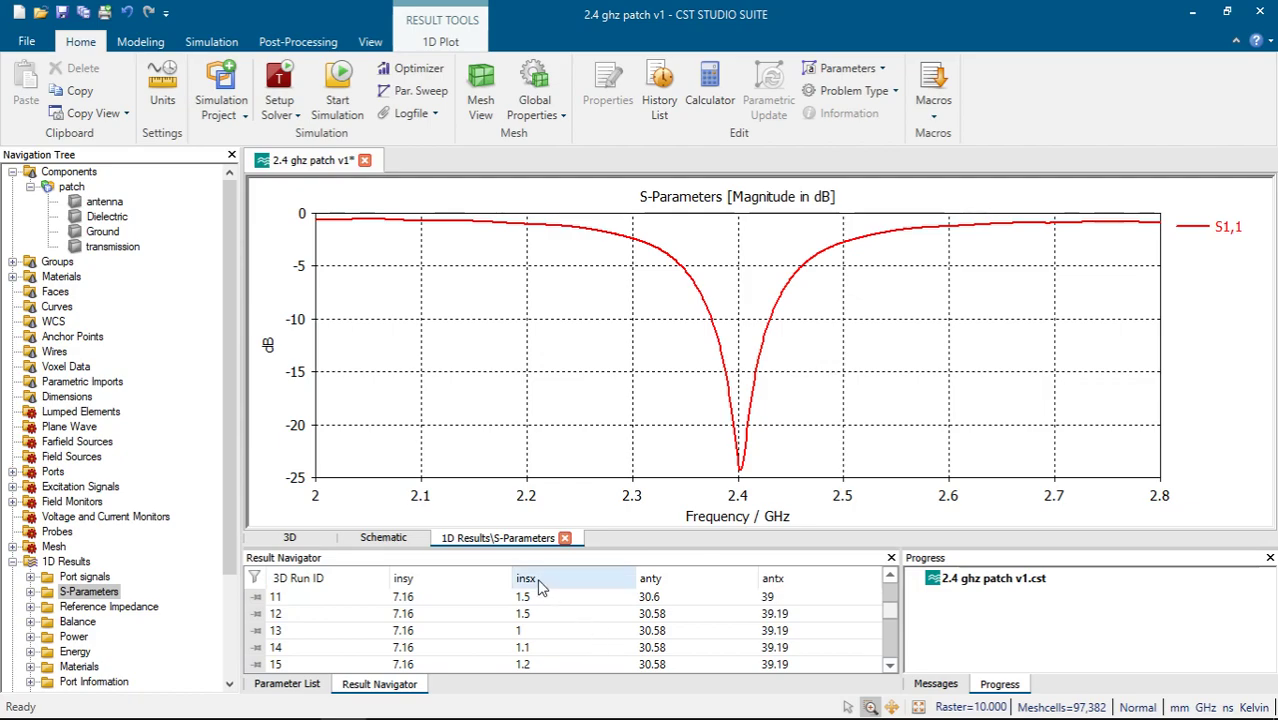
left_click(551, 640)
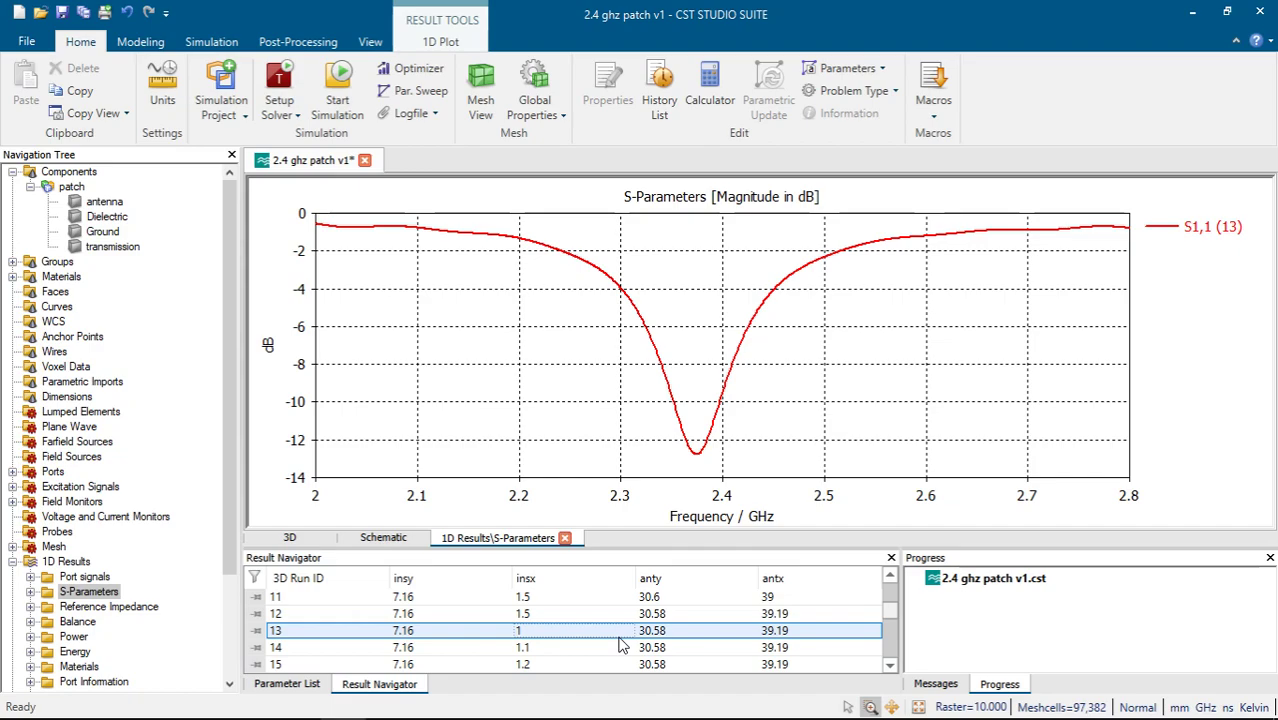
Step: Check run 22's S1,1 curve, then go back to run 13's curve
scroll(531, 640, "down", 1)
scroll(531, 640, "down", 2)
left_click(541, 634)
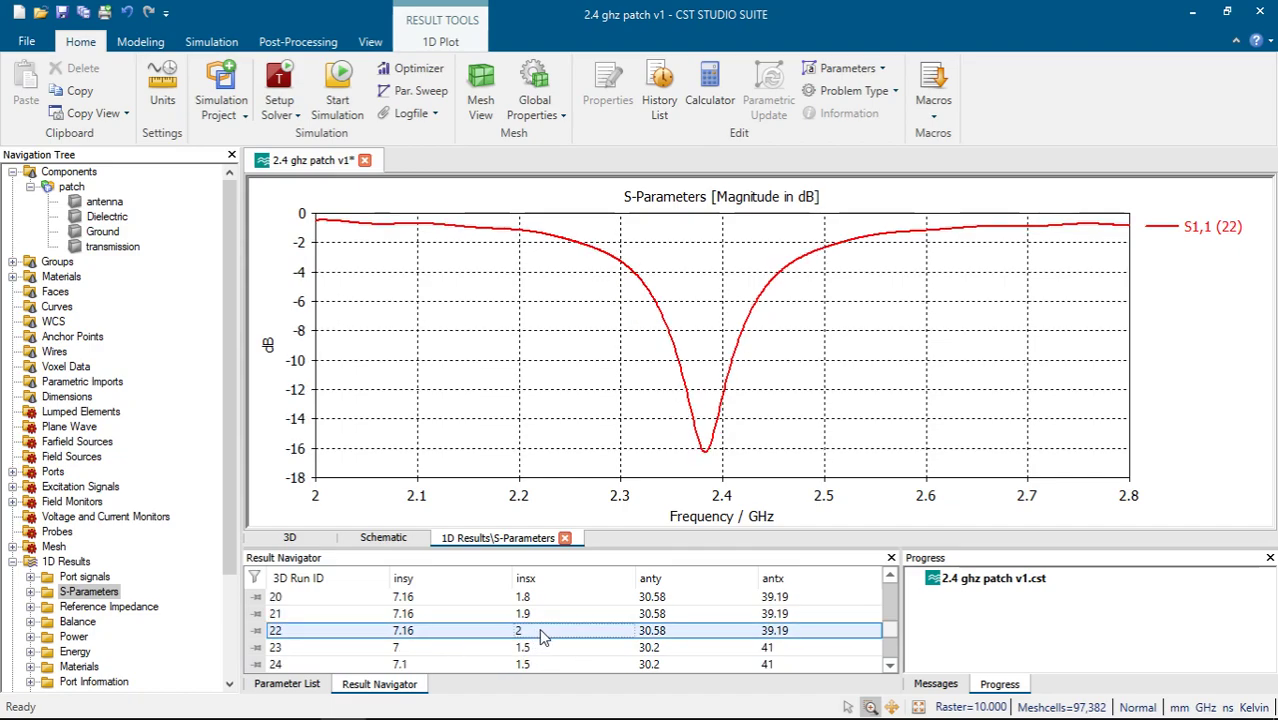
scroll(541, 640, "up", 3)
left_click(545, 634)
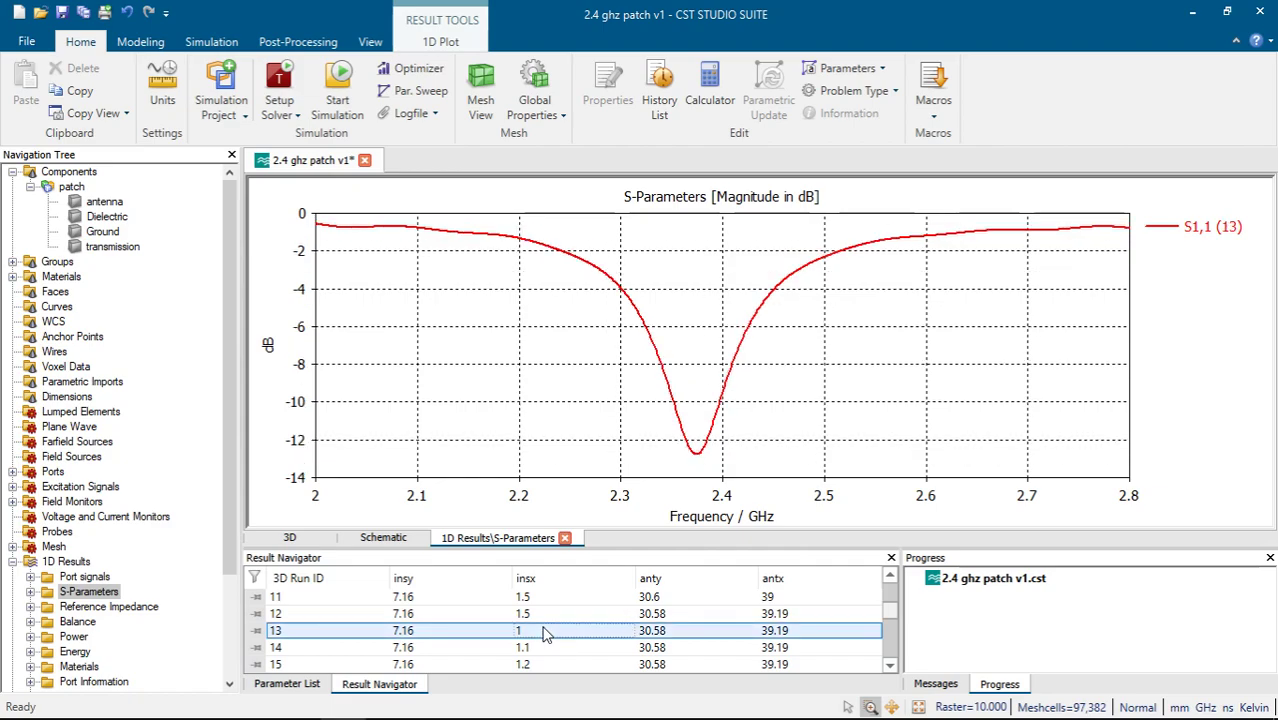
Step: Overlay S11 curves for runs 13–21, then plot run 23 alone (about −16.5 dB at 2.40 GHz)
key("shift+Down")
key("shift+Down")
key("shift+Down")
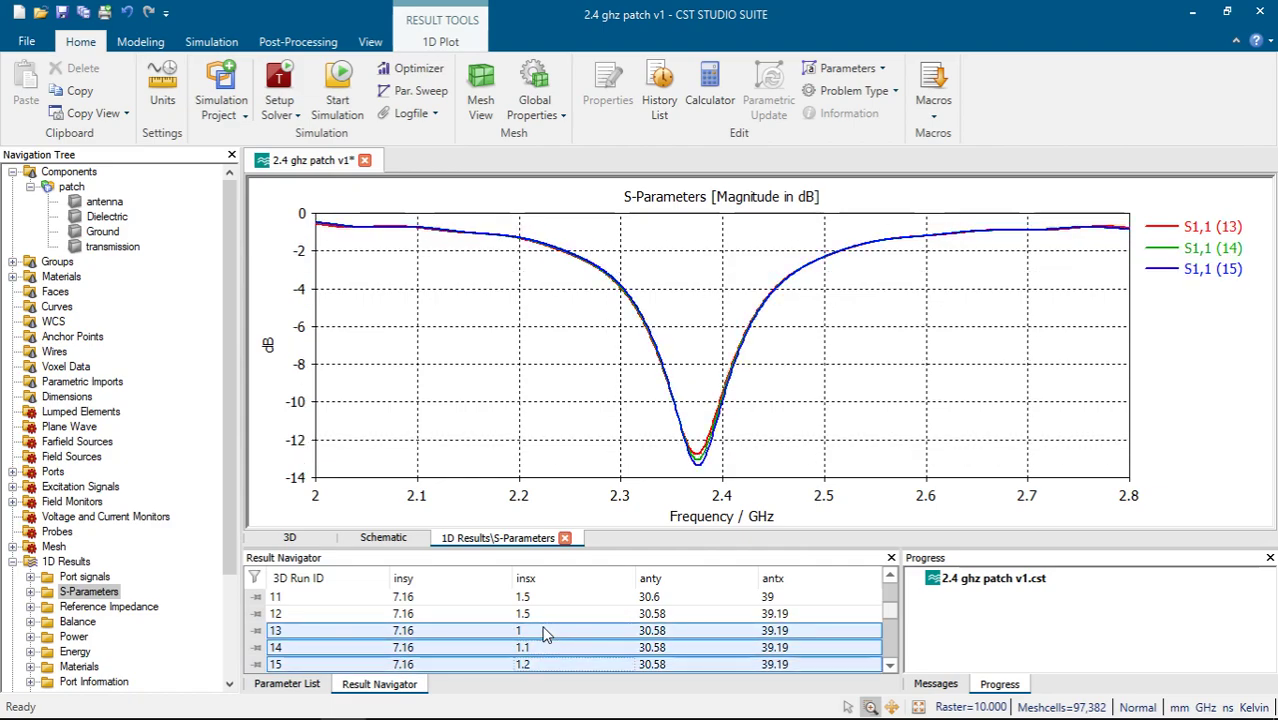
key("shift+Down")
key("shift+Down")
key("shift+Down")
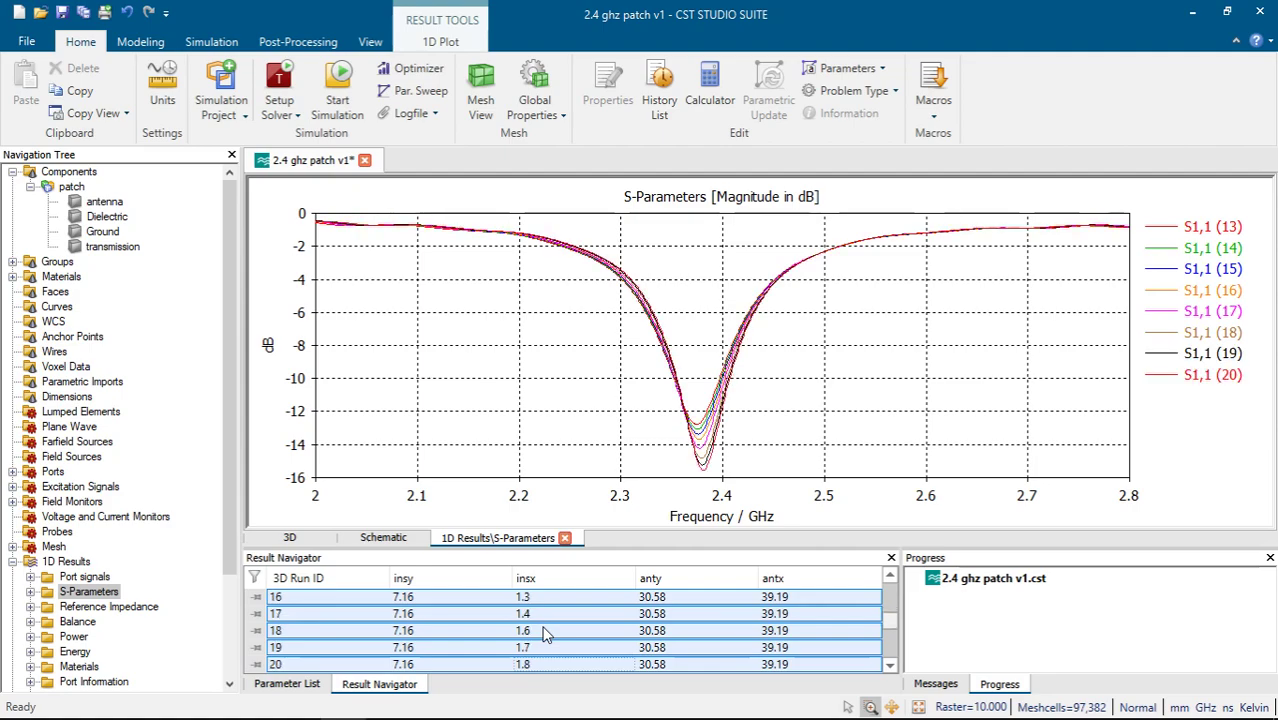
key("shift+Down")
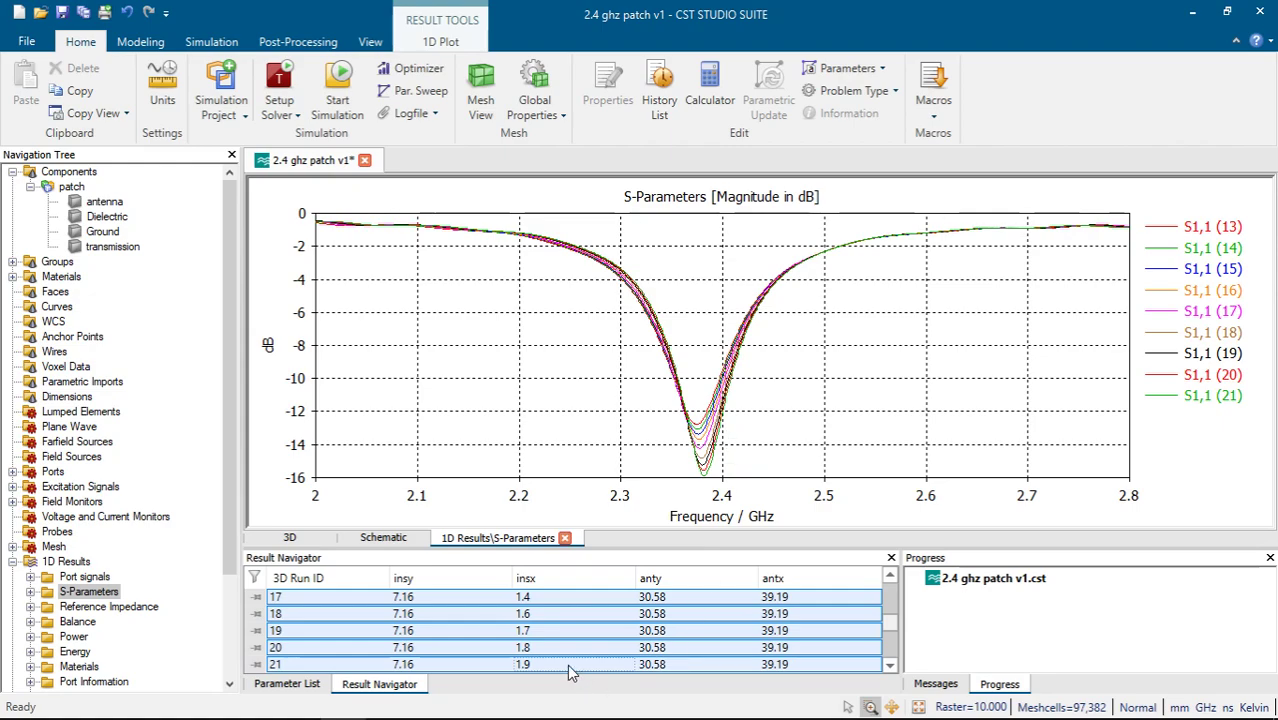
scroll(566, 662, "down", 1)
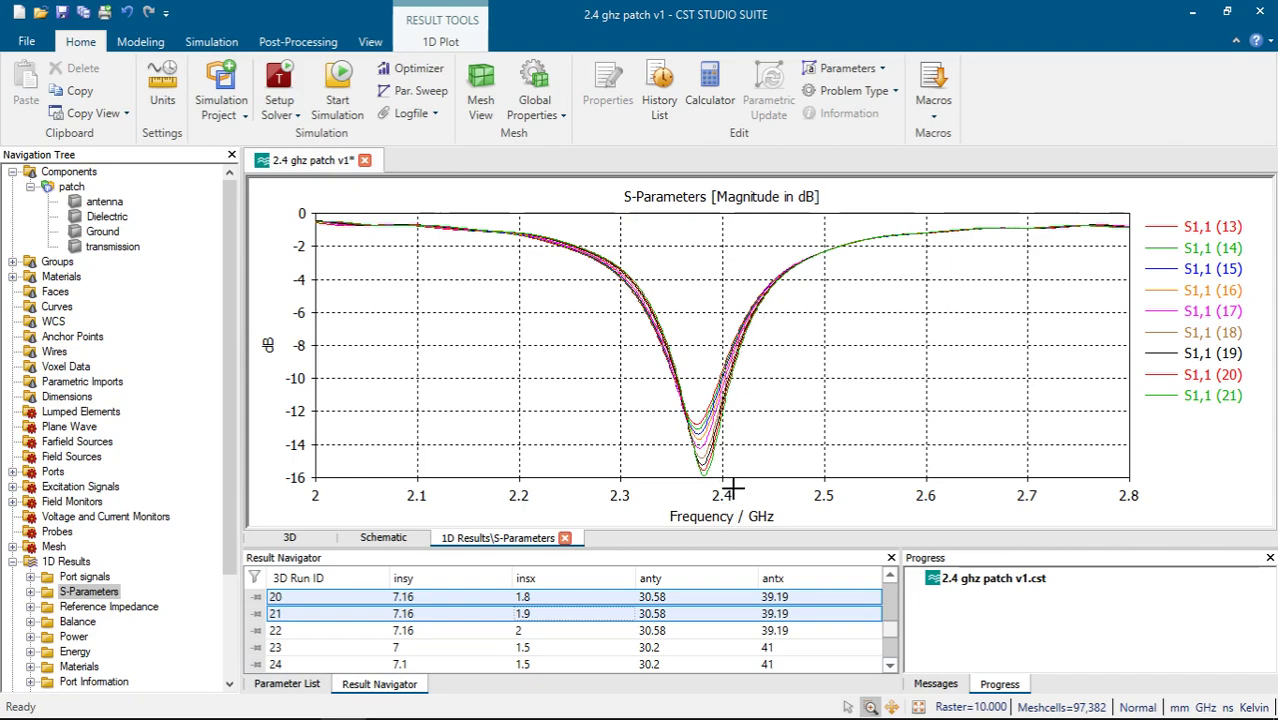
left_click(670, 648)
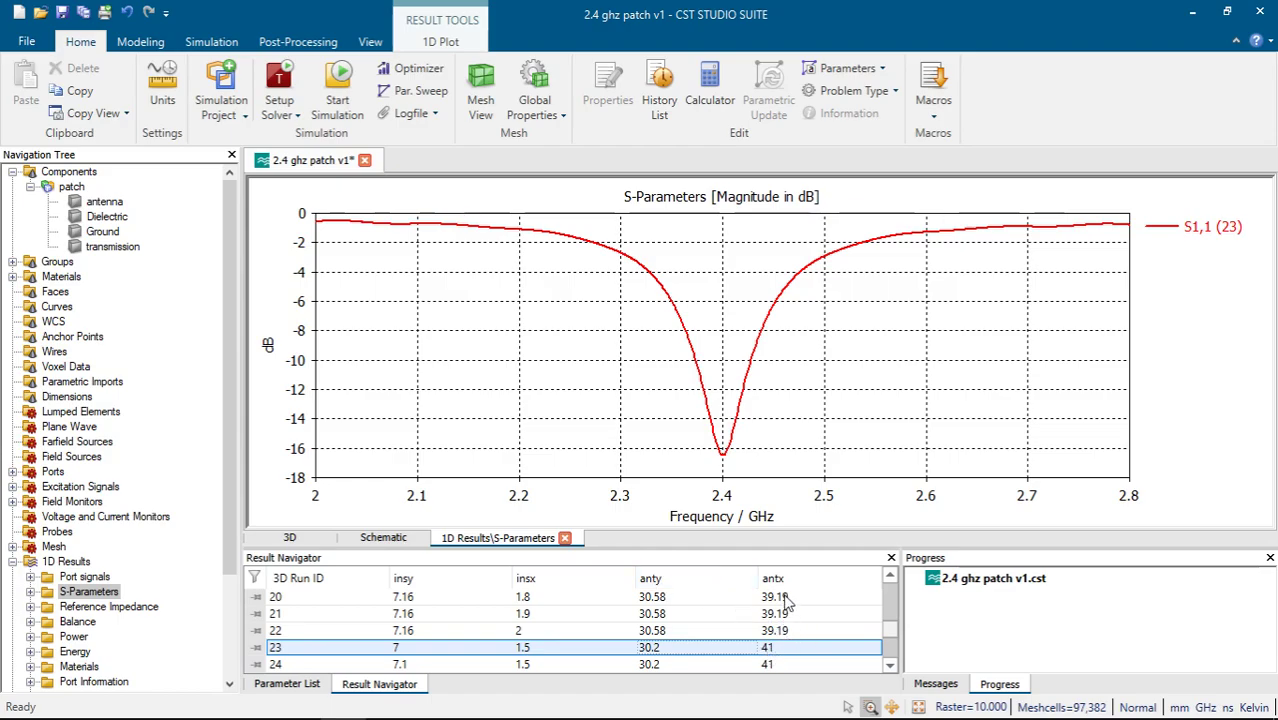
left_click(206, 703)
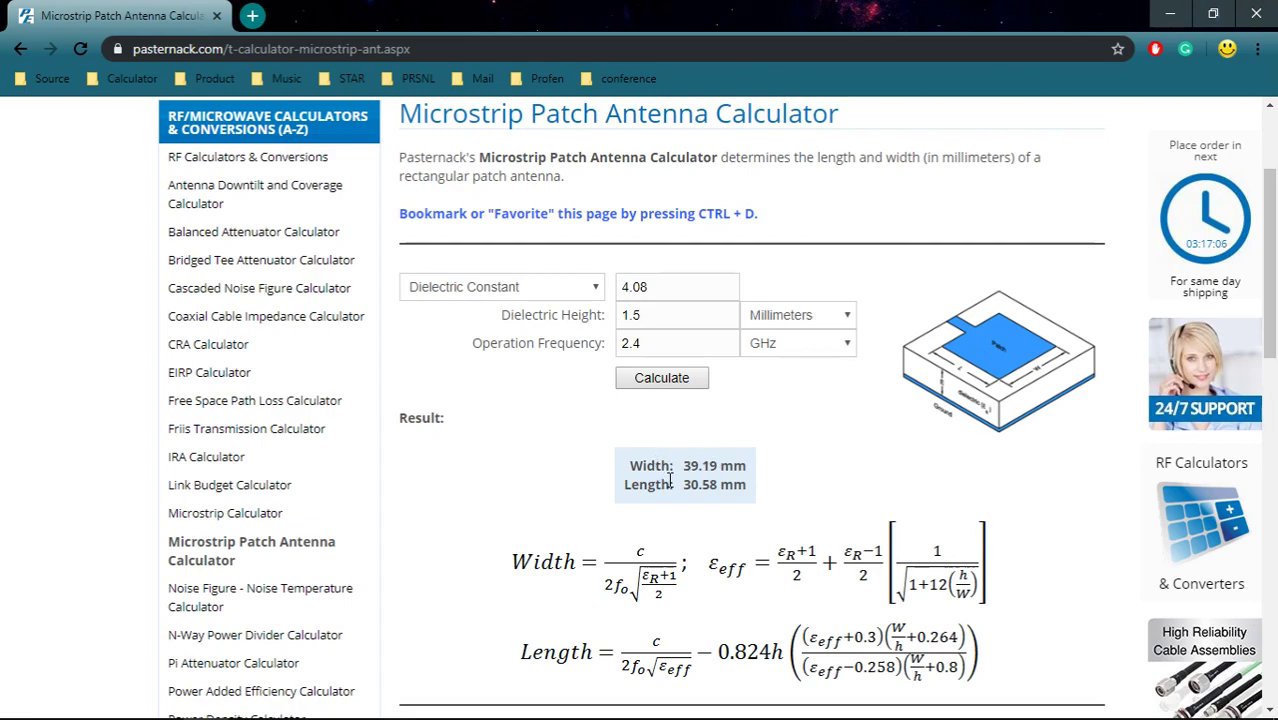
left_click_drag(626, 467, 750, 490)
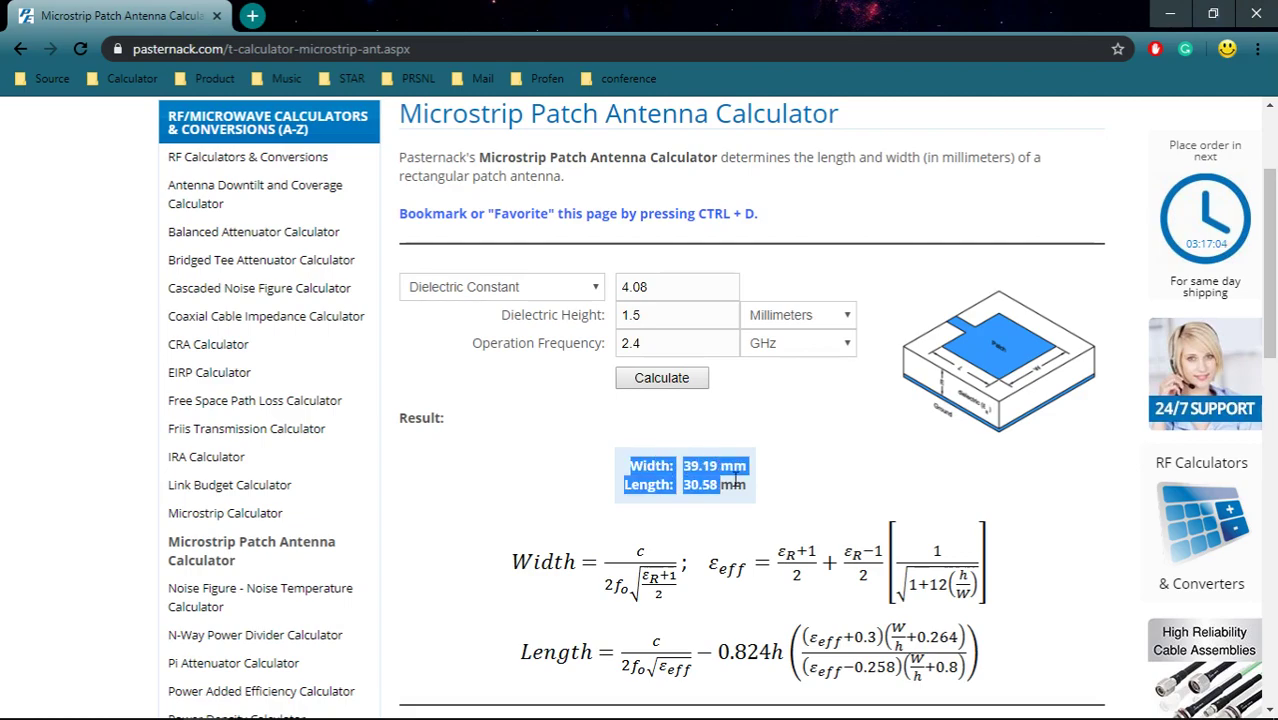
left_click(760, 470)
left_click(1172, 15)
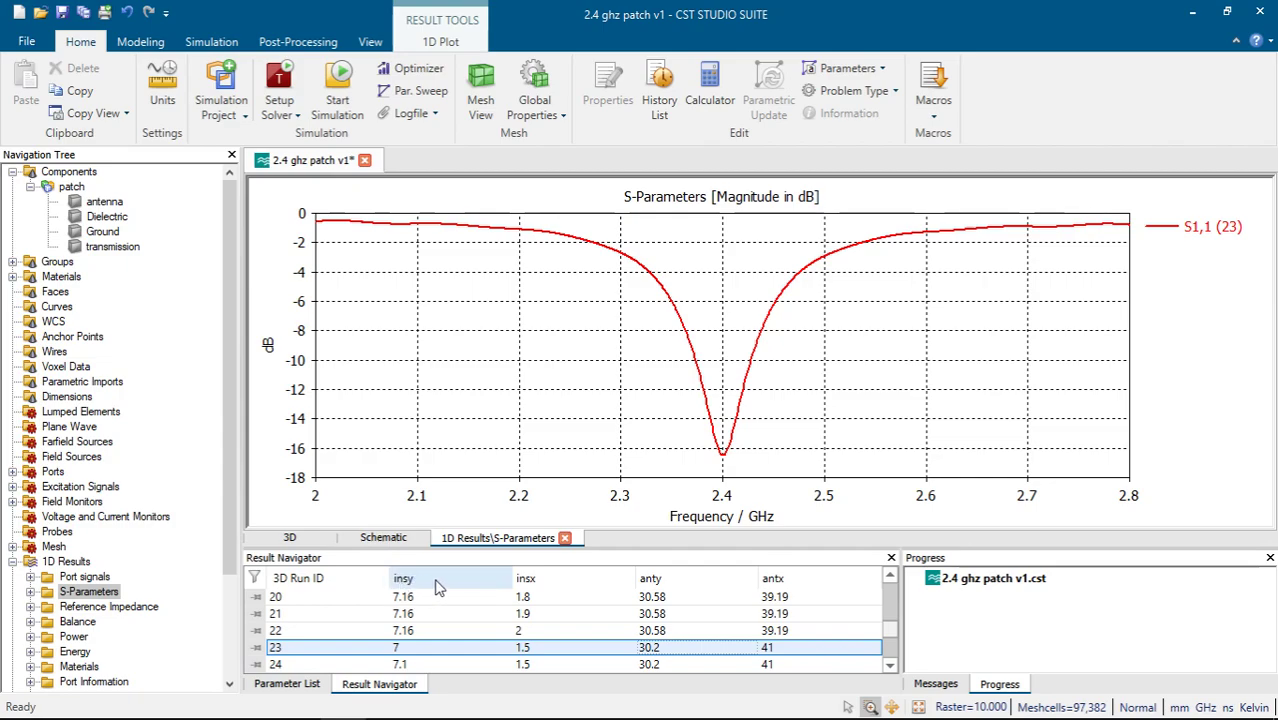
scroll(447, 588, "down", 1)
left_click(428, 91)
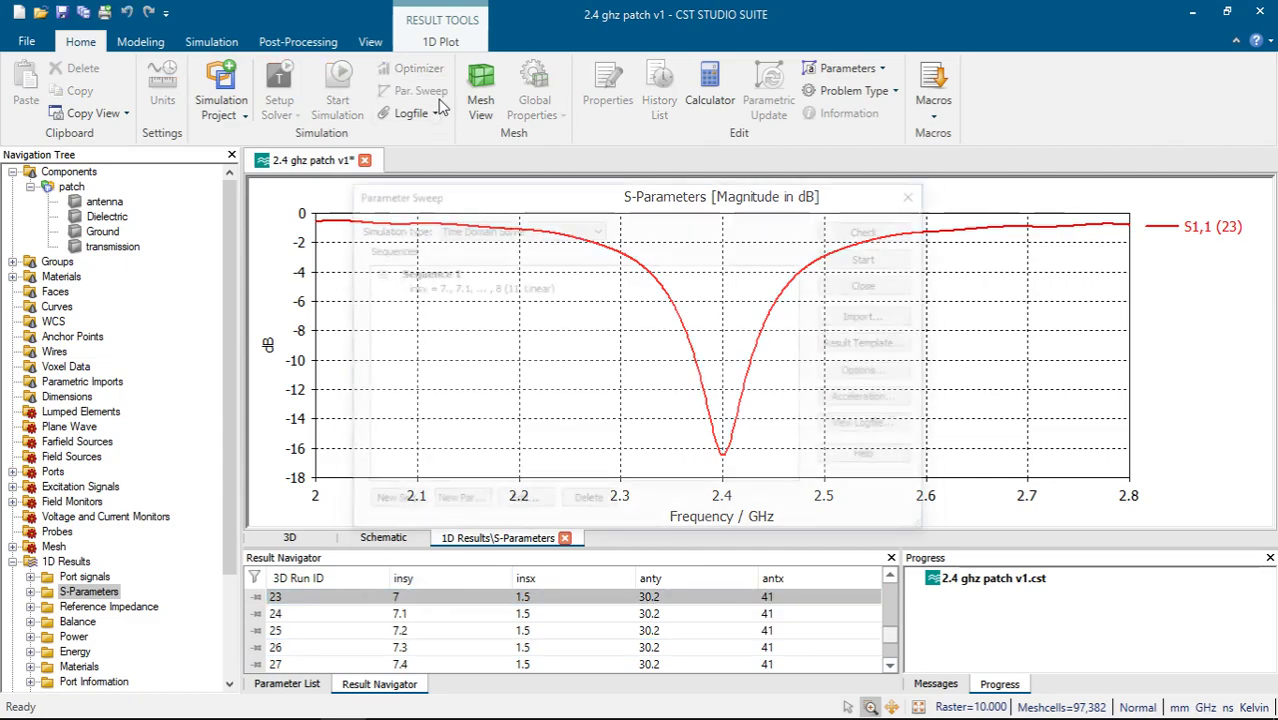
double_click(460, 287)
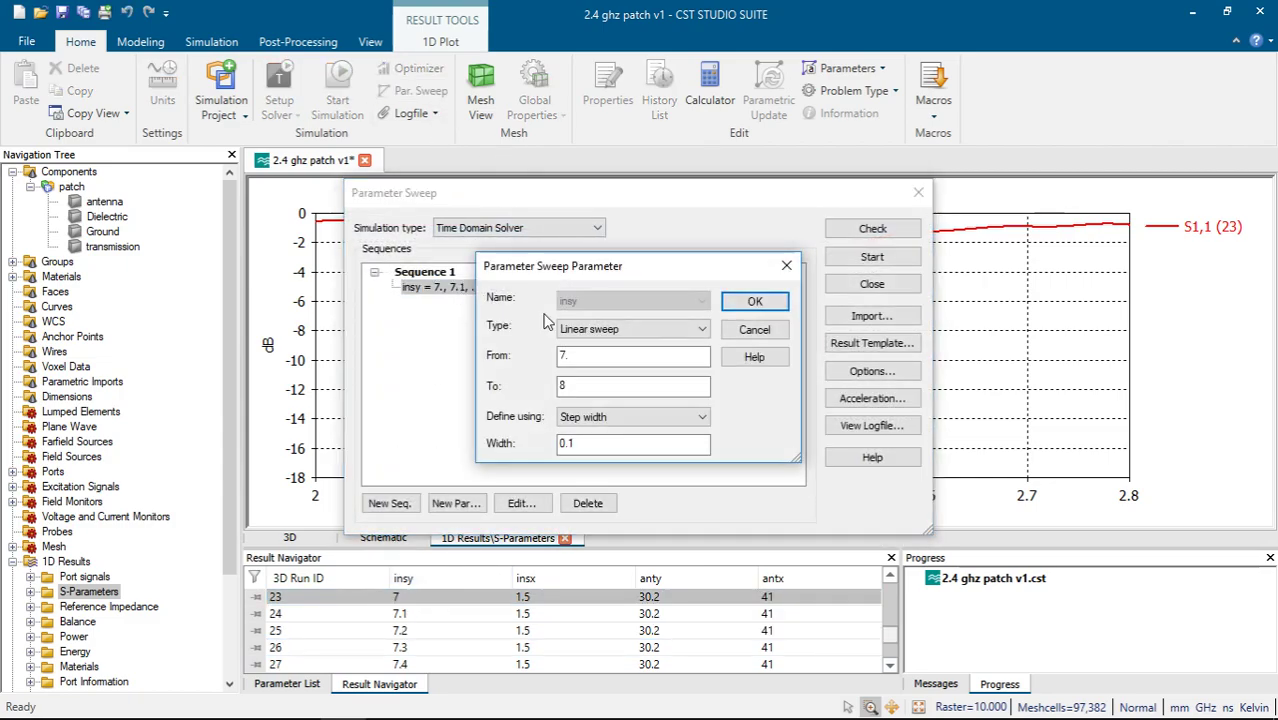
left_click(582, 357)
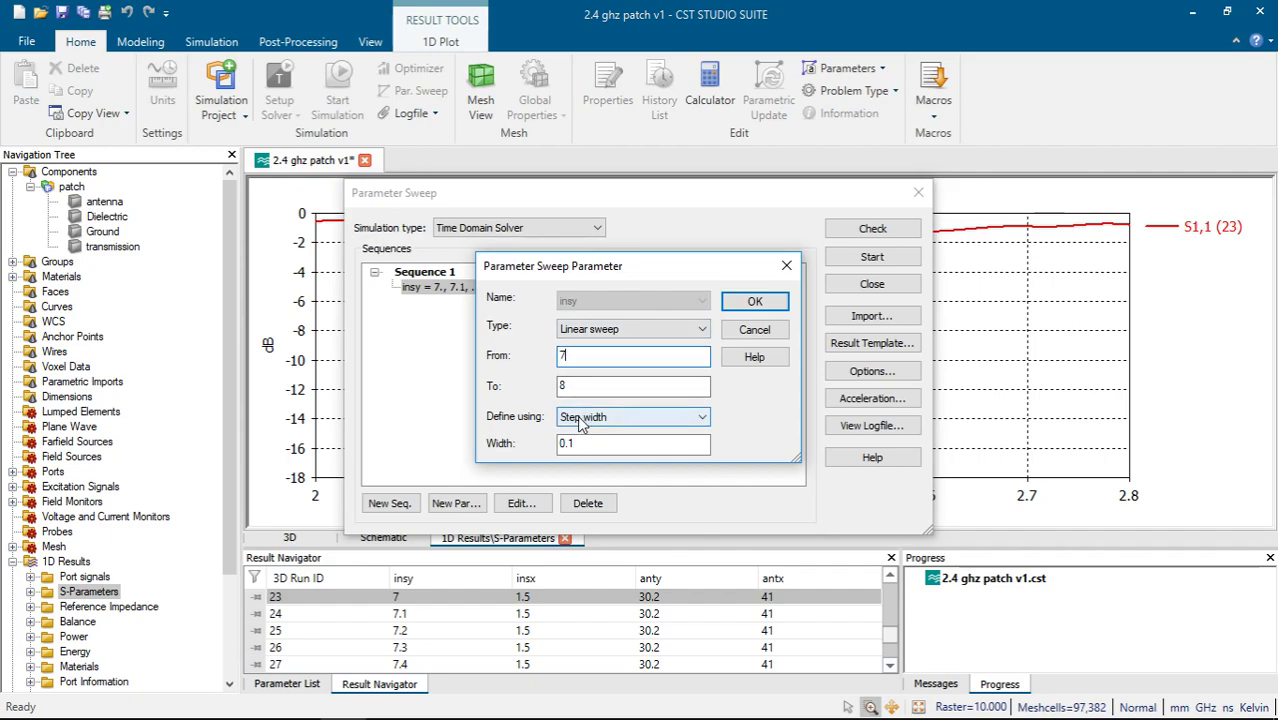
left_click(755, 332)
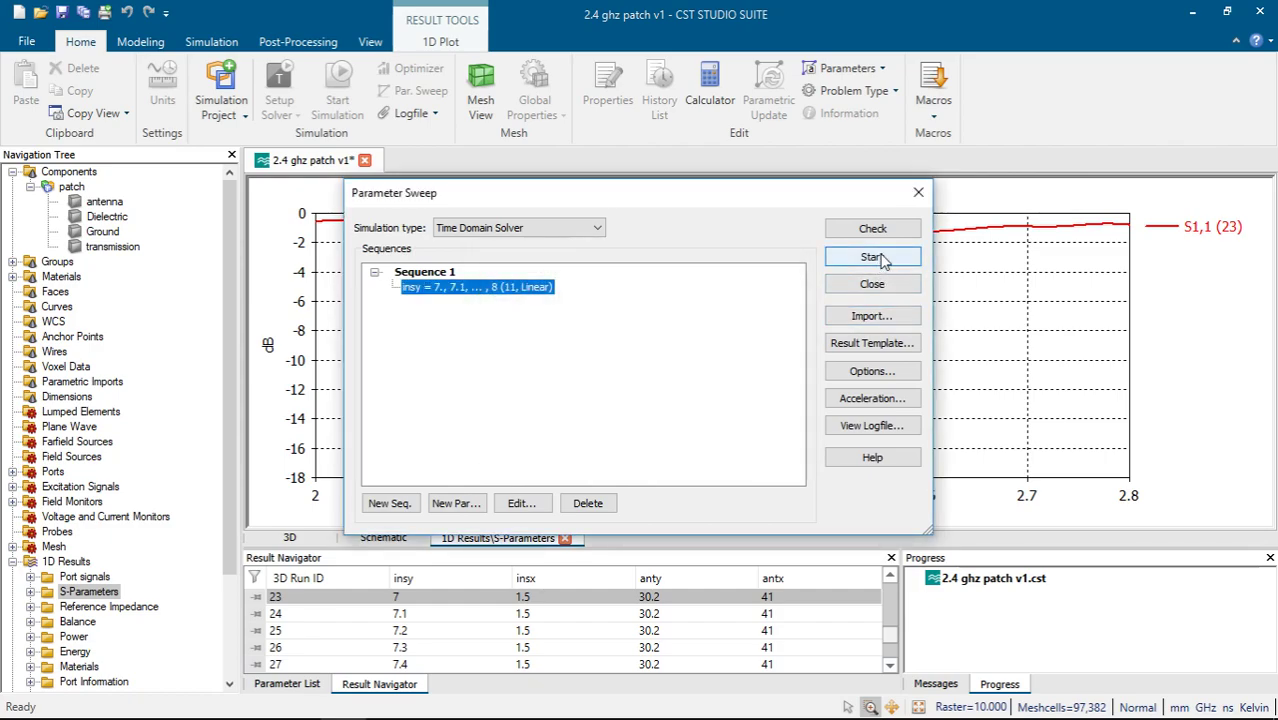
left_click(918, 194)
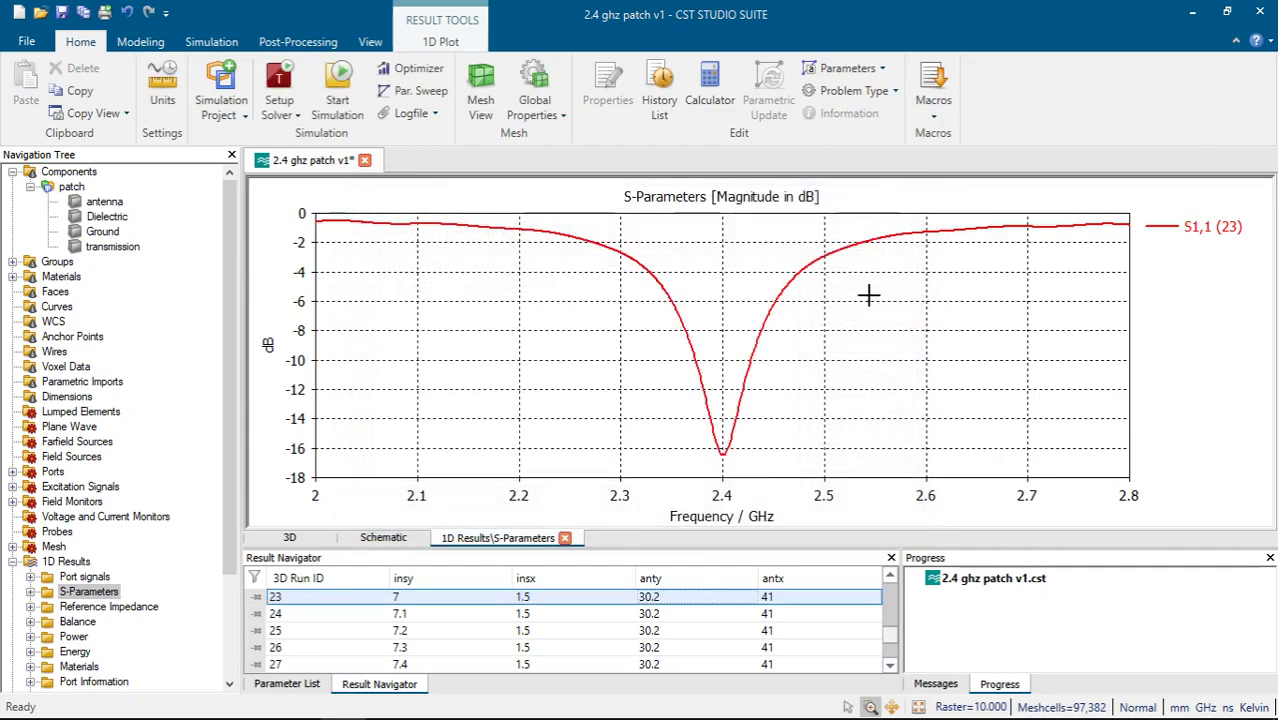
Step: Overlay the insy sweep runs 23–26, then reset the plot to run 23 only
left_click(550, 613, "shift")
key("shift+Down")
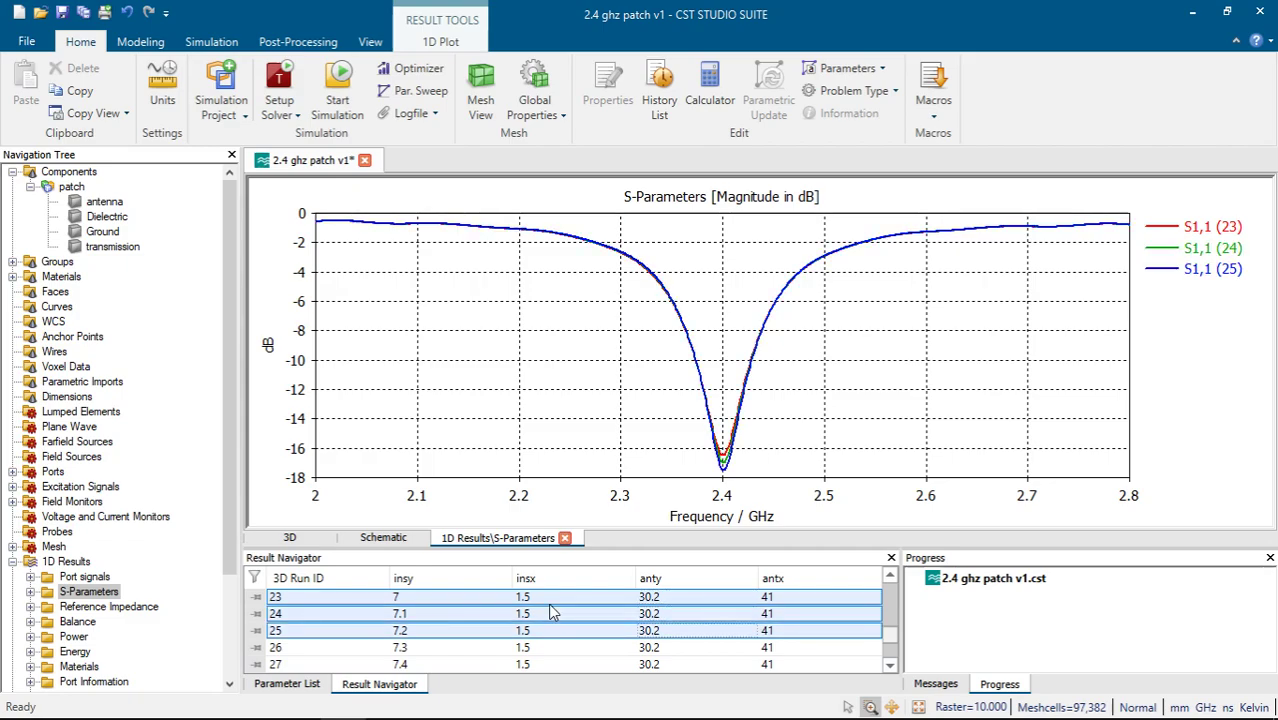
key("shift+Down")
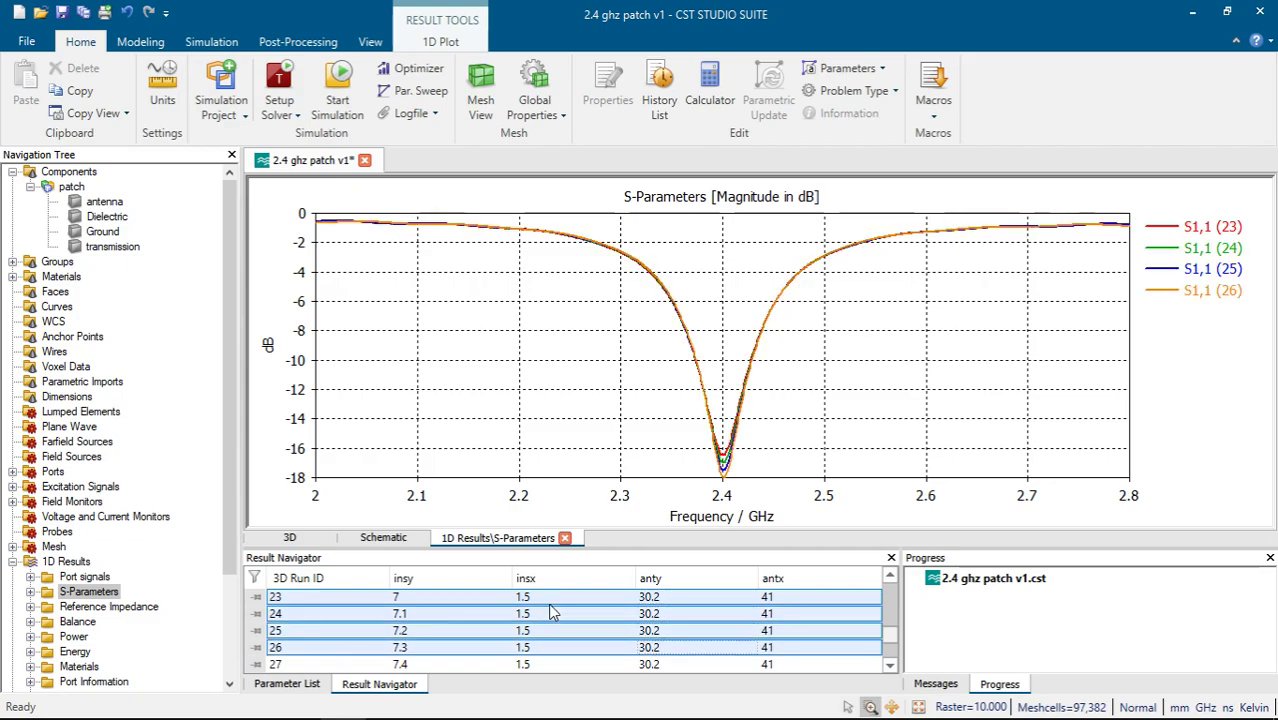
left_click(415, 598)
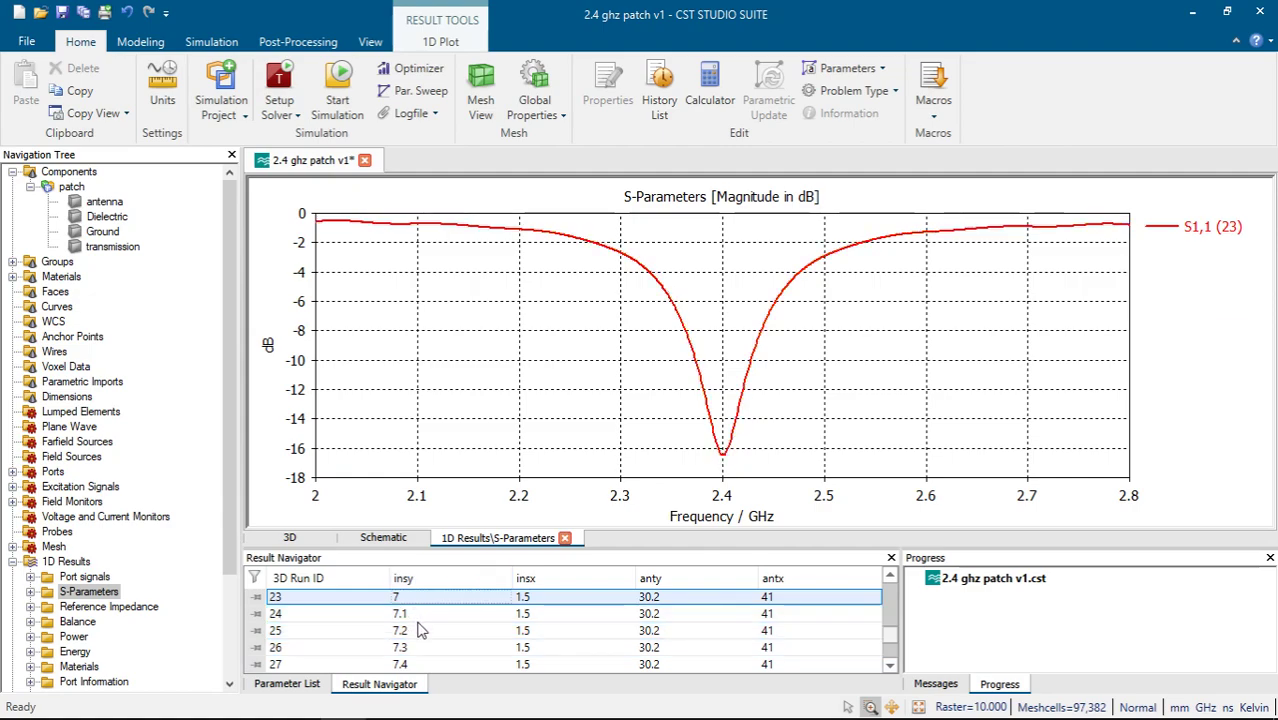
scroll(423, 630, "down", 1)
scroll(425, 640, "up", 3)
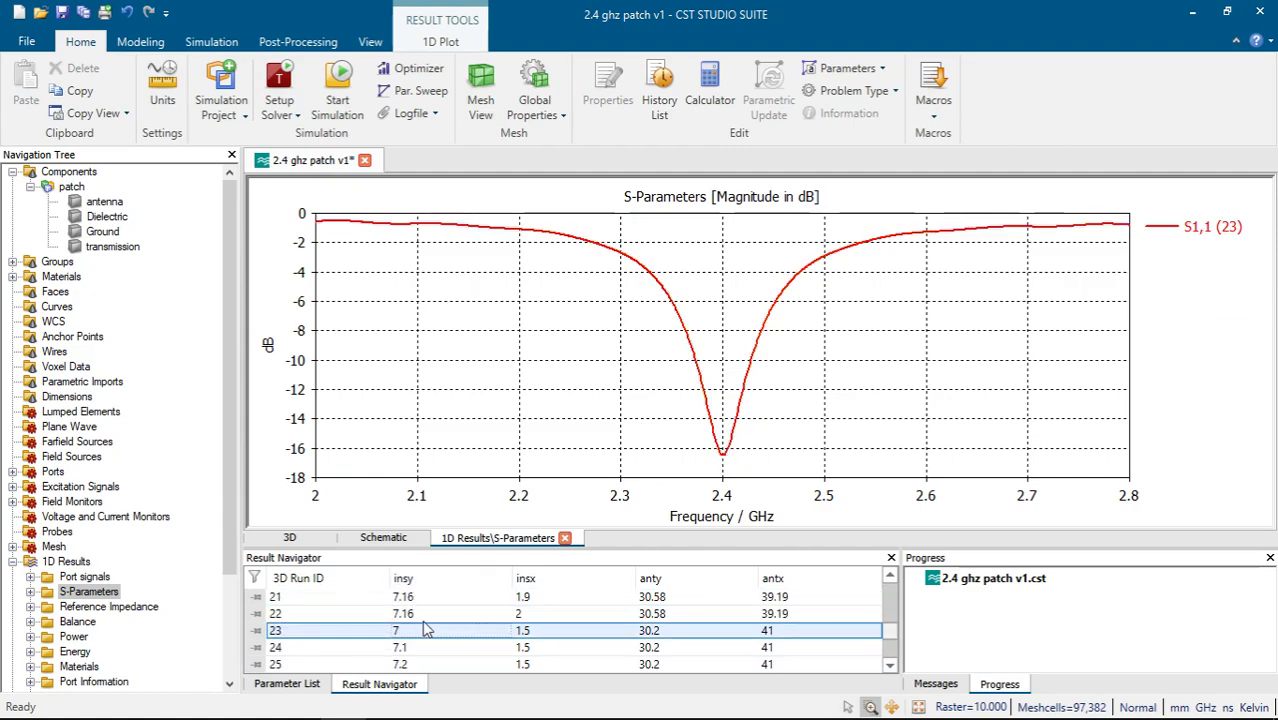
Step: Overlay runs 24–32, plot run 33 (insy 8, about −24 dB) alone, and show the 3D model
key("shift+Down")
key("shift+Down")
key("shift+Down")
key("shift+Down")
key("shift+Down")
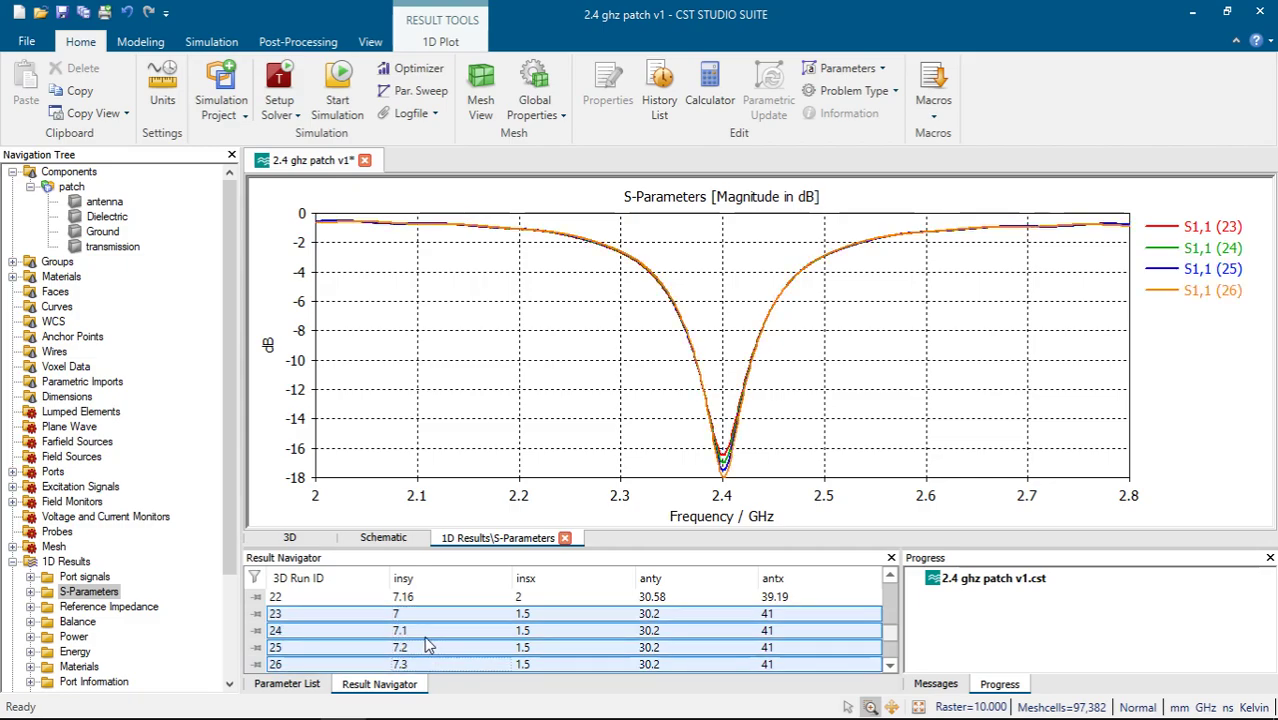
key("shift+Down")
key("shift+Down")
key("shift+Down")
key("shift+Down")
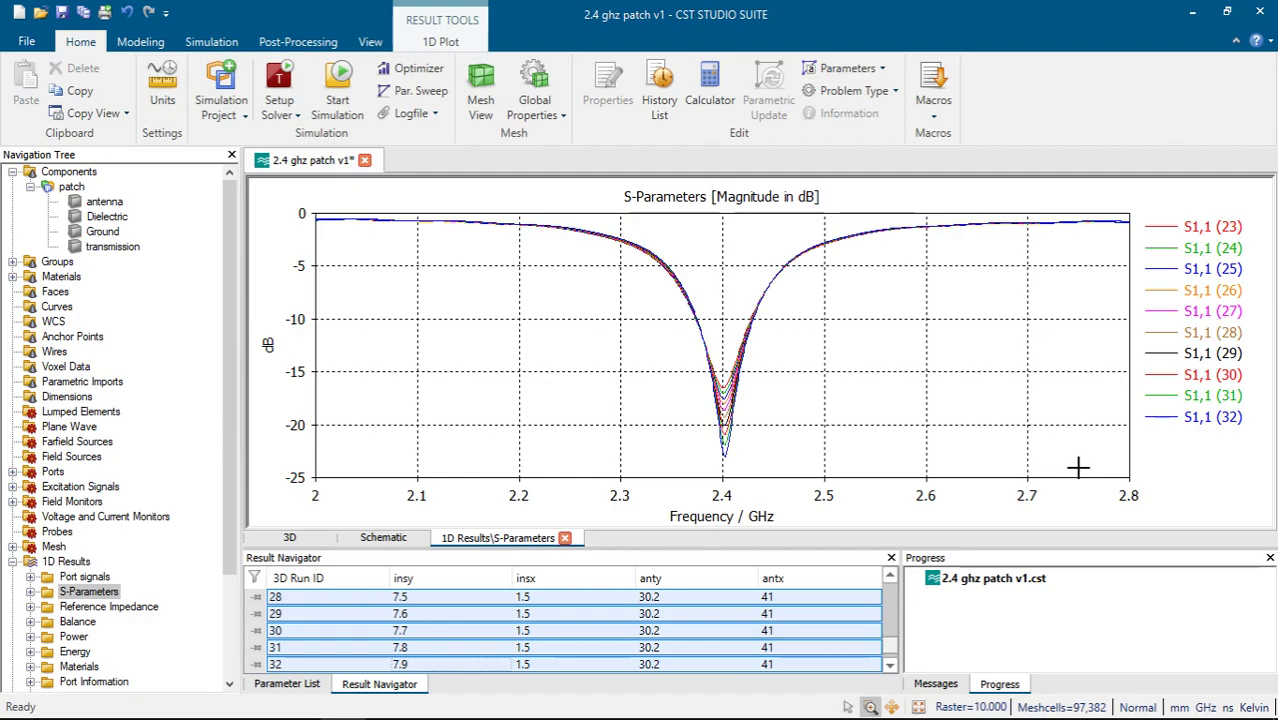
scroll(540, 645, "down", 1)
left_click(531, 648)
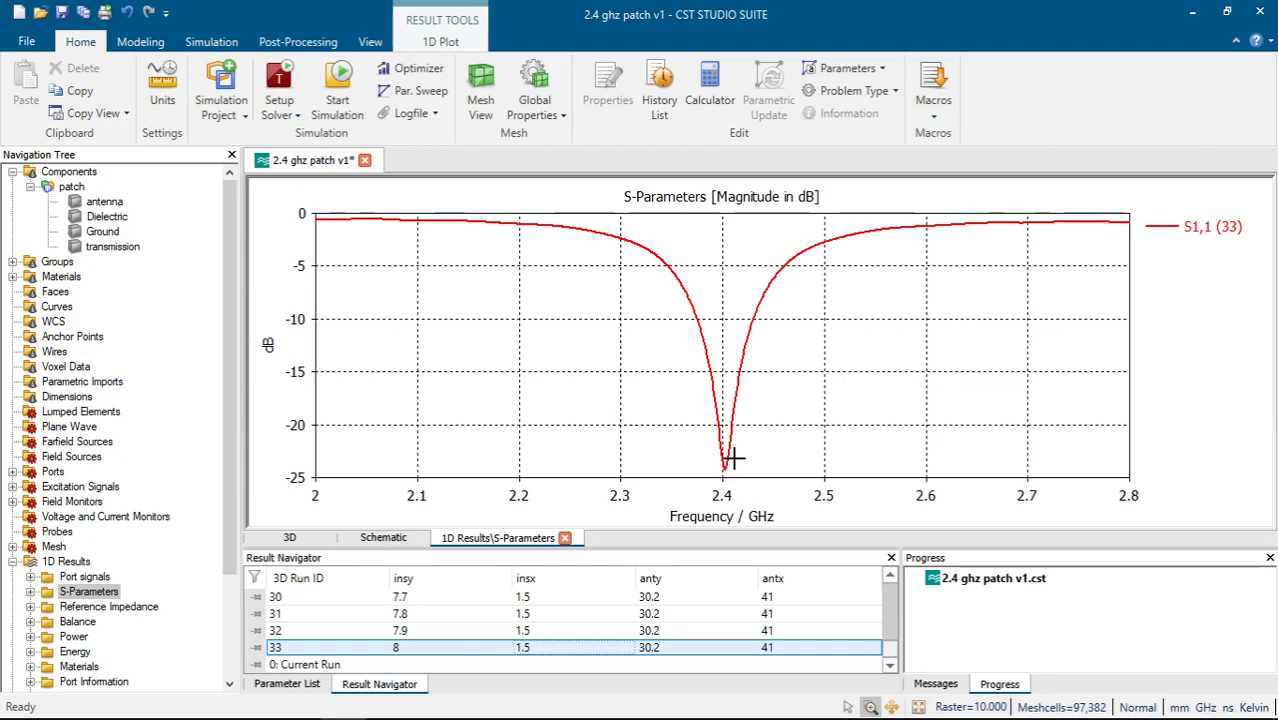
left_click(80, 173)
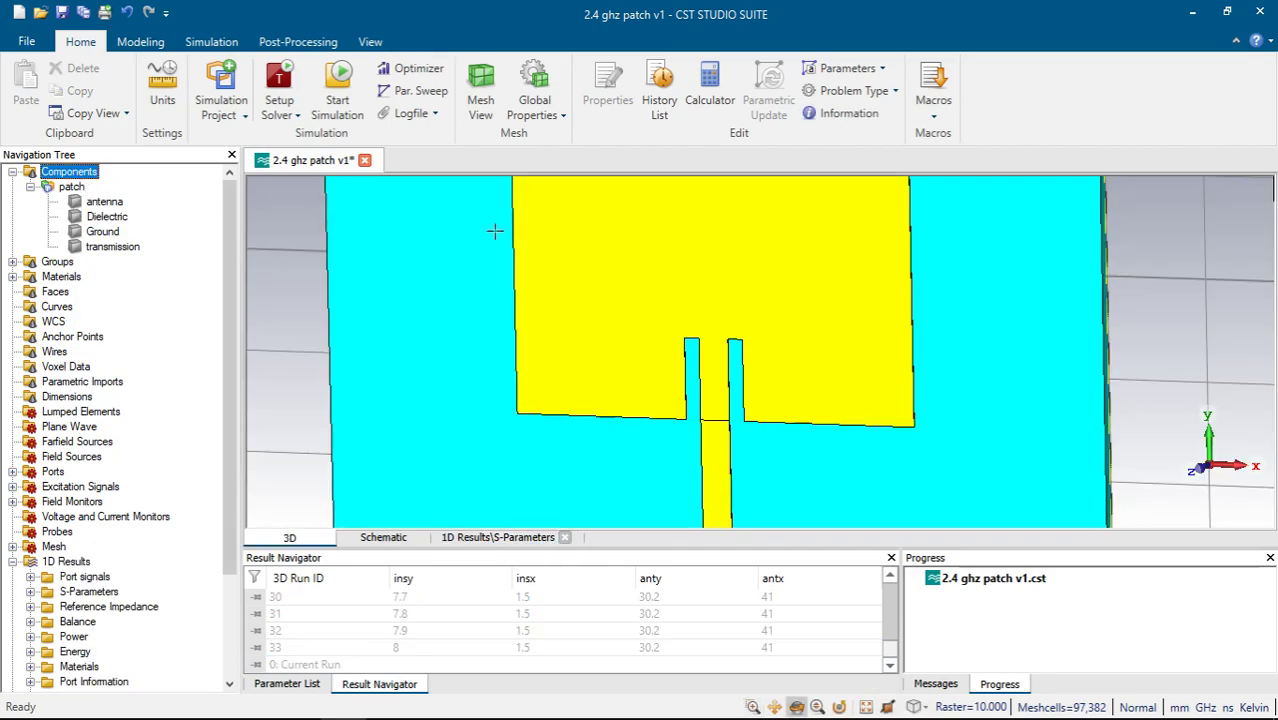
scroll(635, 263, "down", 5)
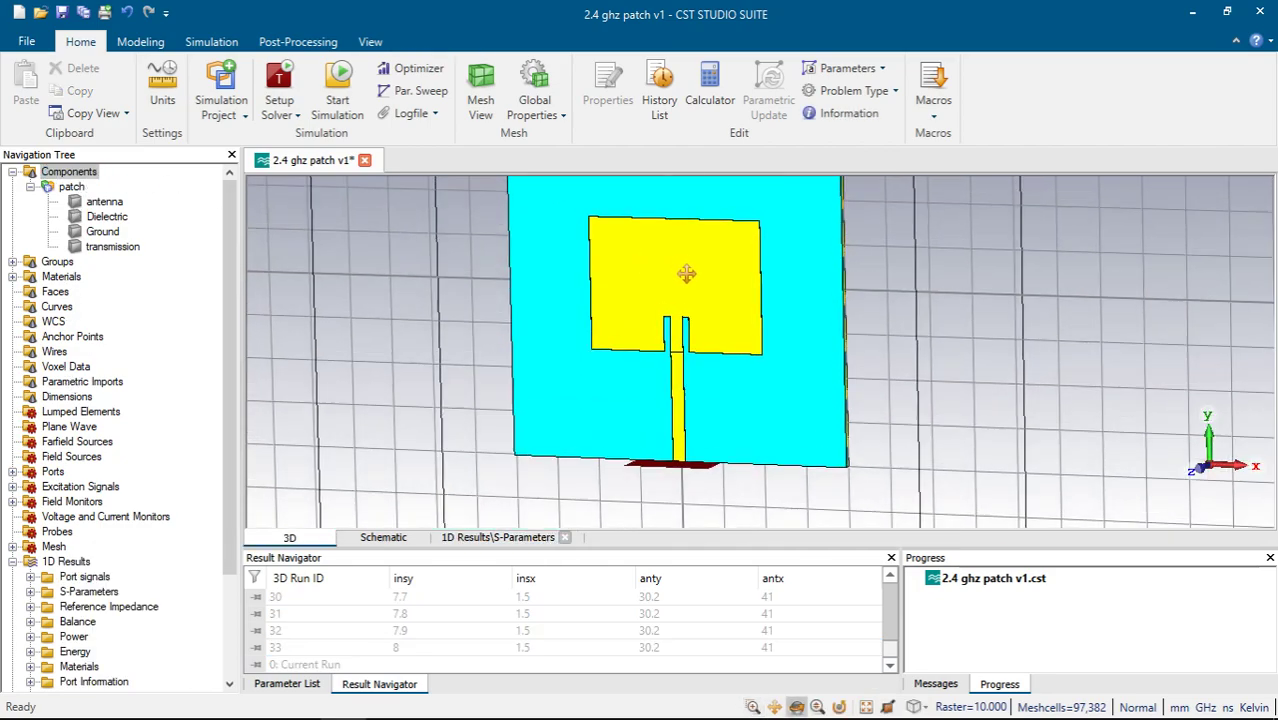
scroll(687, 281, "down", 4)
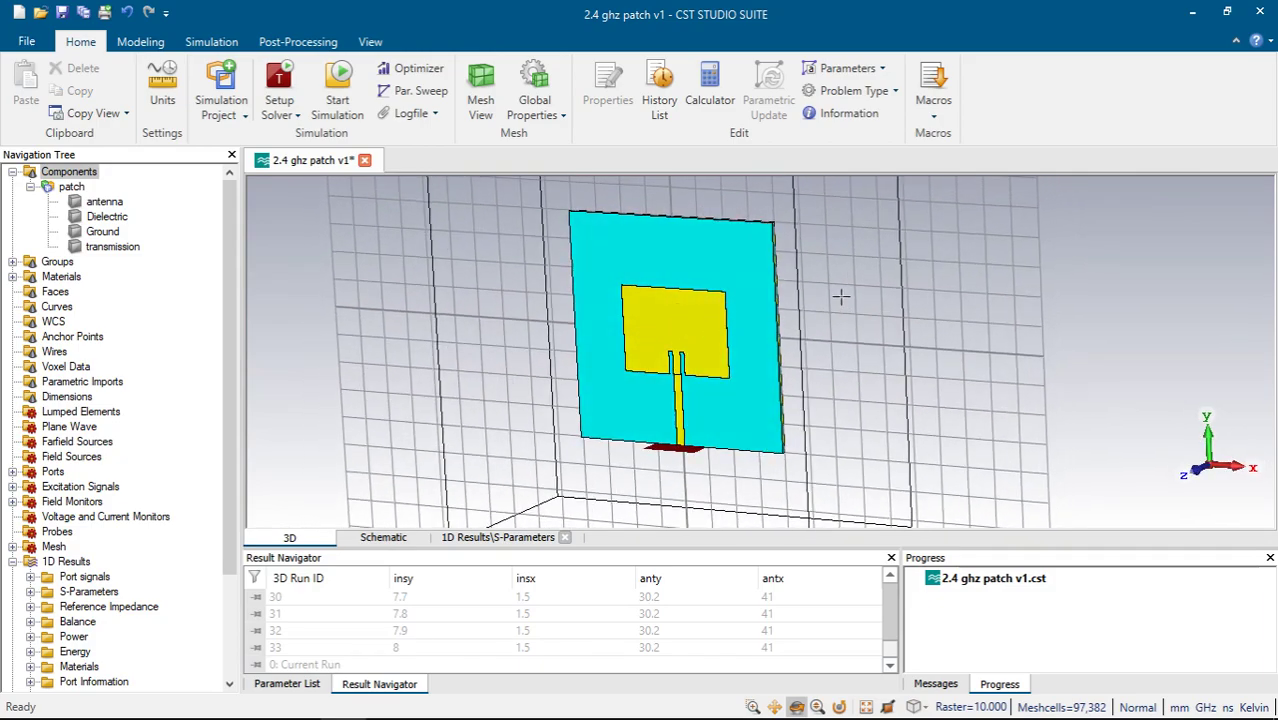
left_click(935, 100)
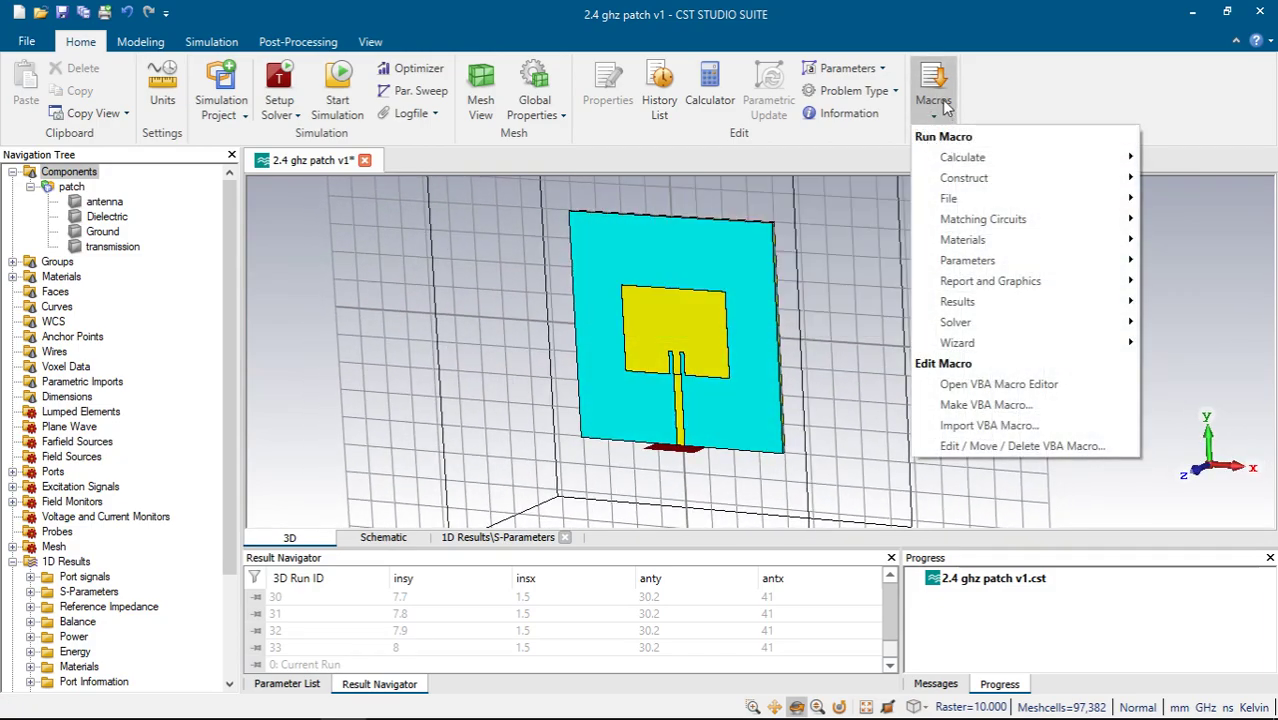
left_click(942, 102)
left_click(942, 102)
left_click(828, 325)
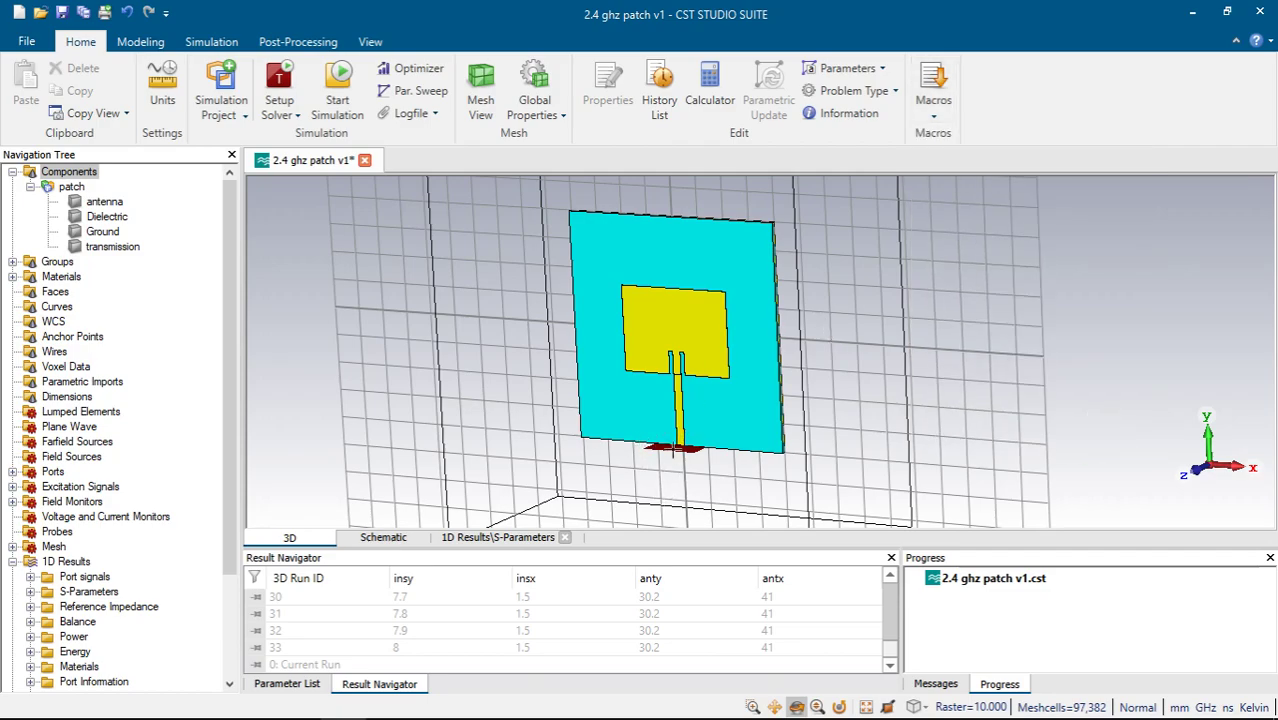
scroll(678, 452, "up", 5)
scroll(690, 450, "down", 2)
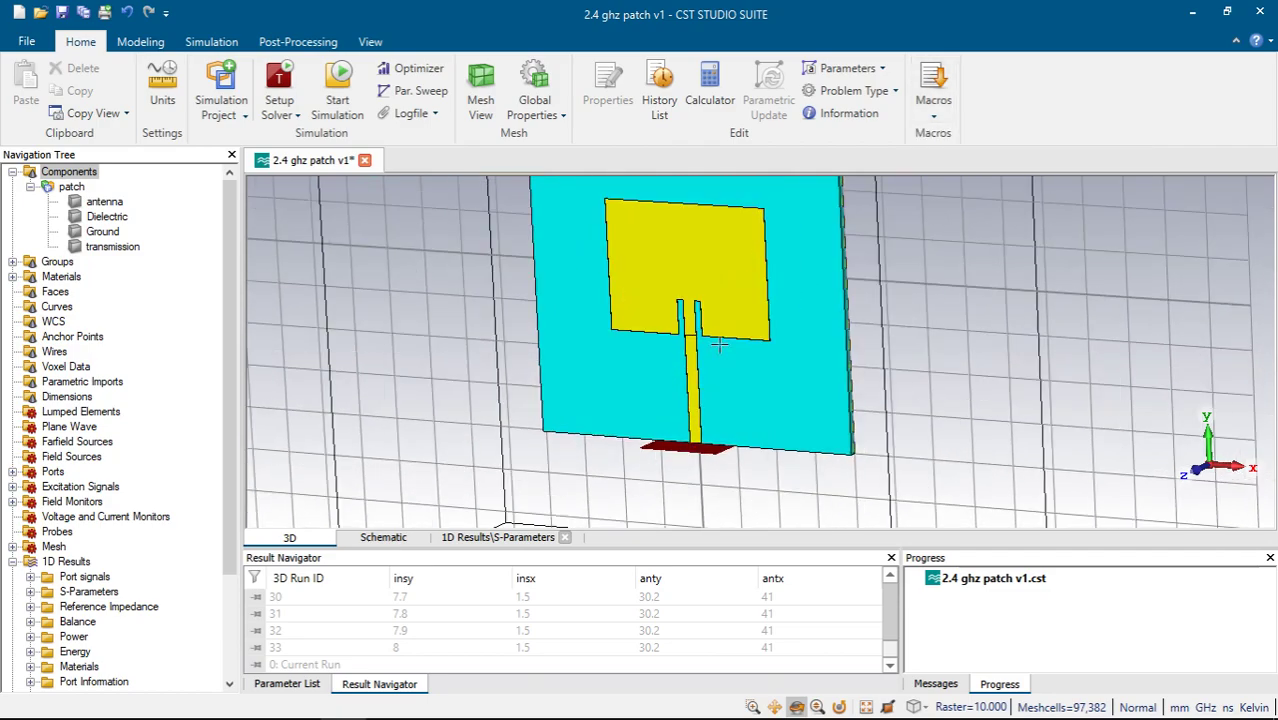
scroll(719, 345, "down", 3)
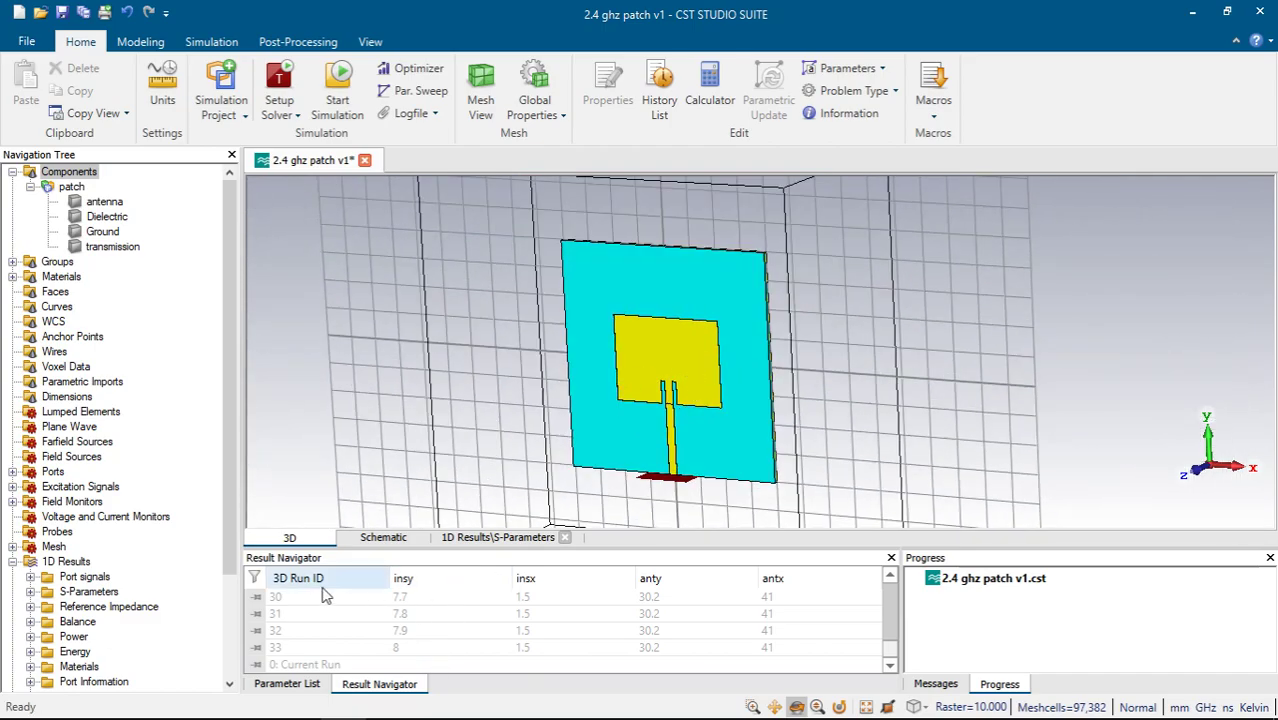
left_click(205, 701)
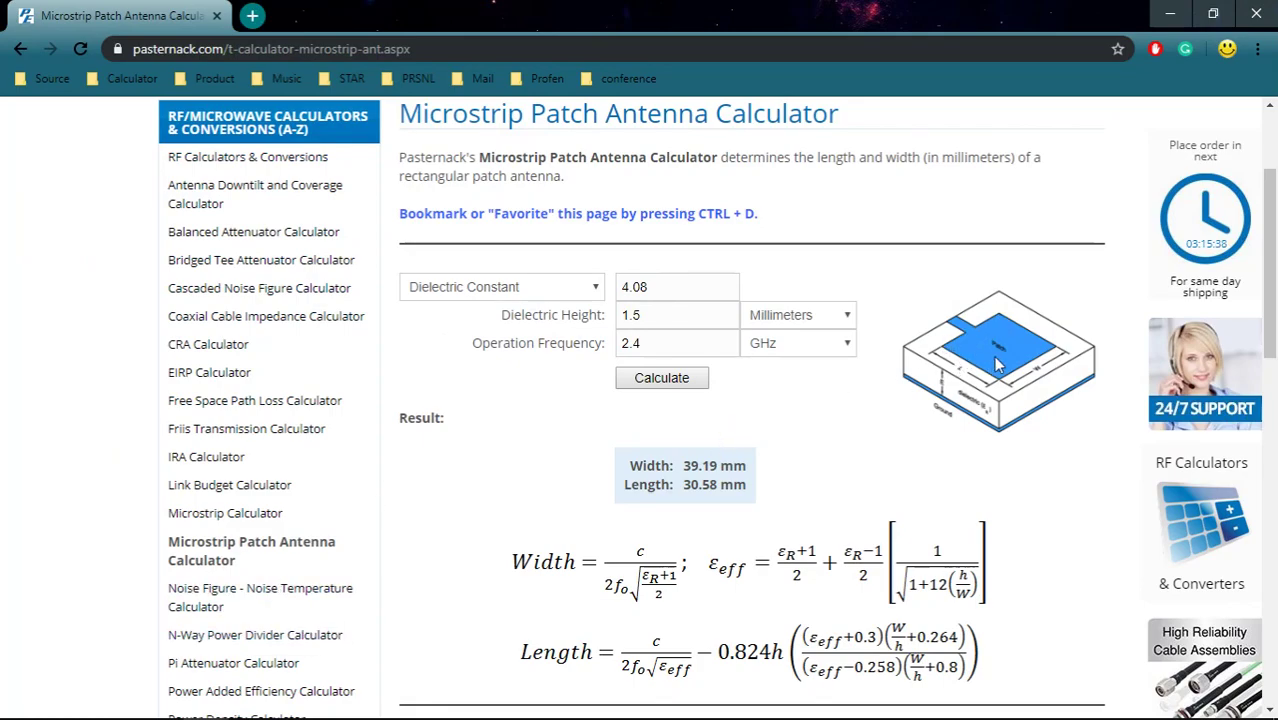
left_click(1169, 14)
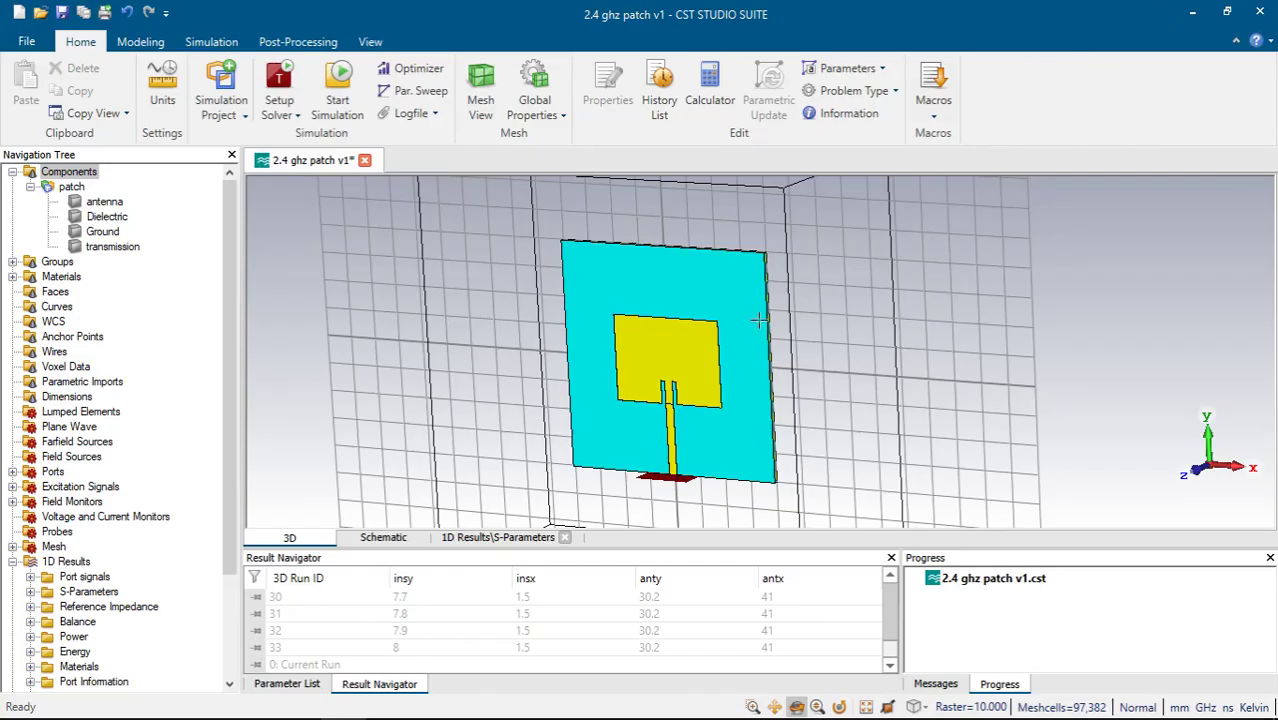